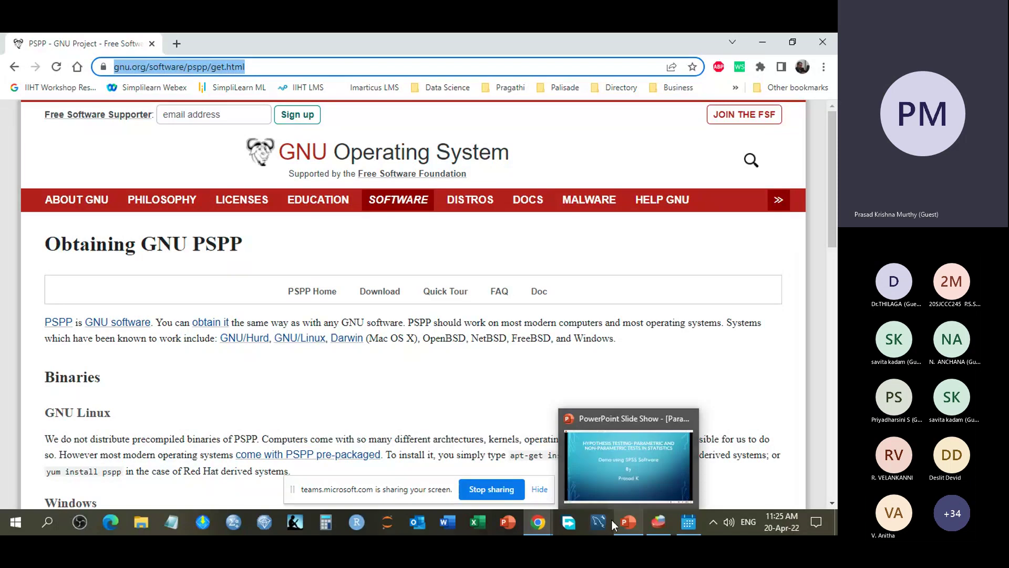
Step: Switch to the Microsoft Teams meeting in Chrome and check the meeting's chat and additional options for sharing a link
{"action": "mouse_move", "coordinate": [541, 523]}
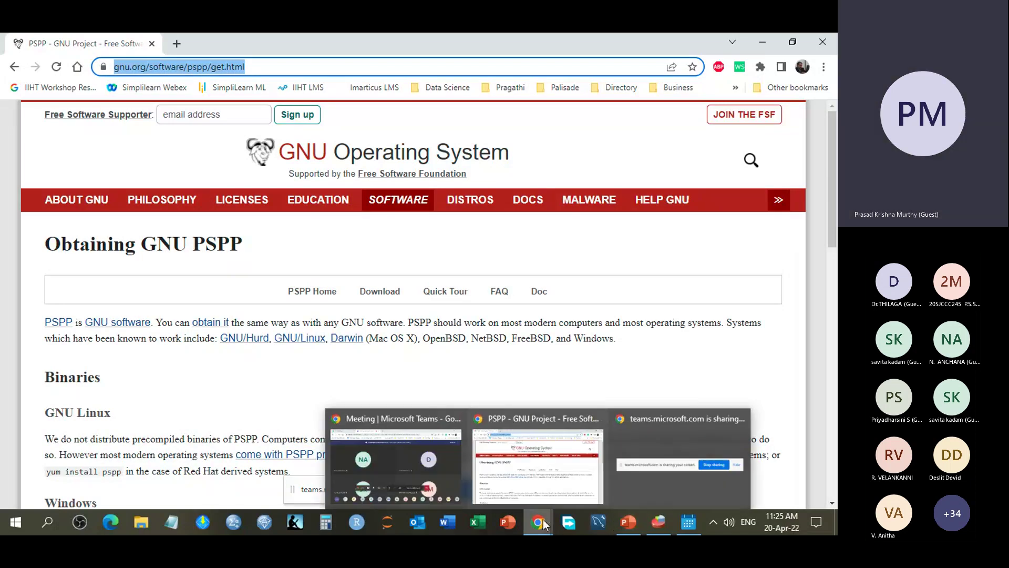
{"action": "left_click", "coordinate": [460, 473]}
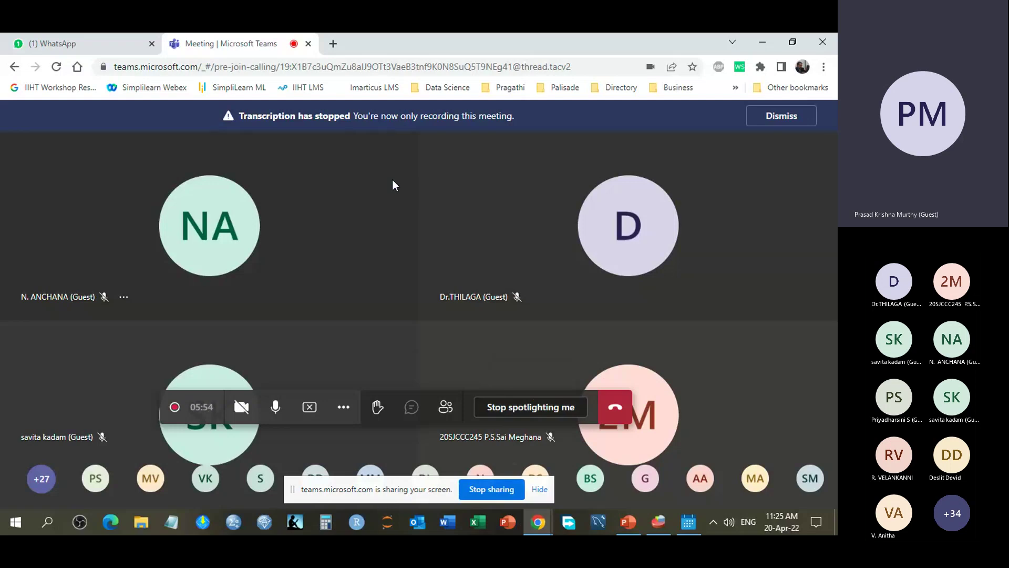
{"action": "left_click", "coordinate": [344, 408]}
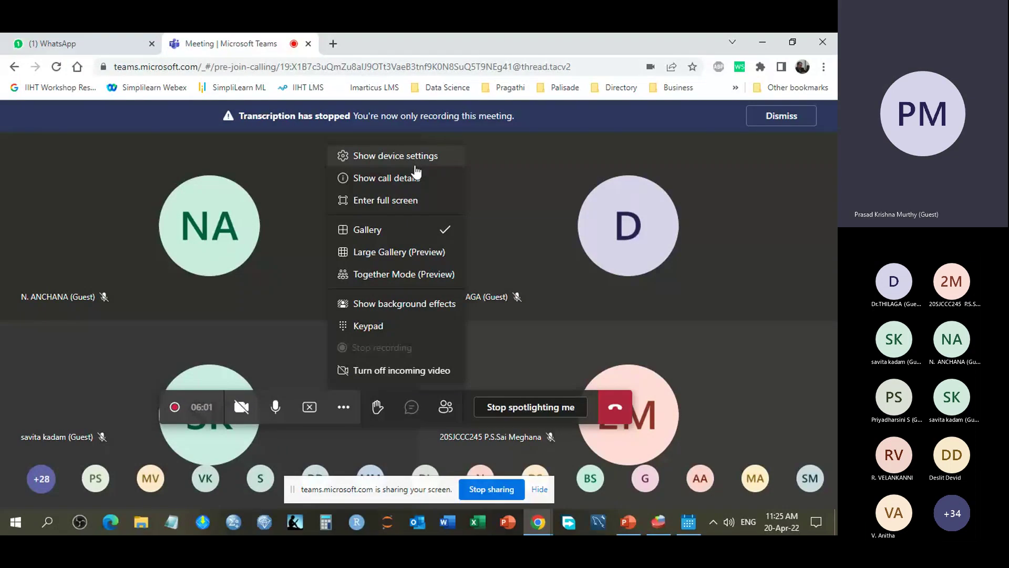
{"action": "left_click", "coordinate": [411, 407]}
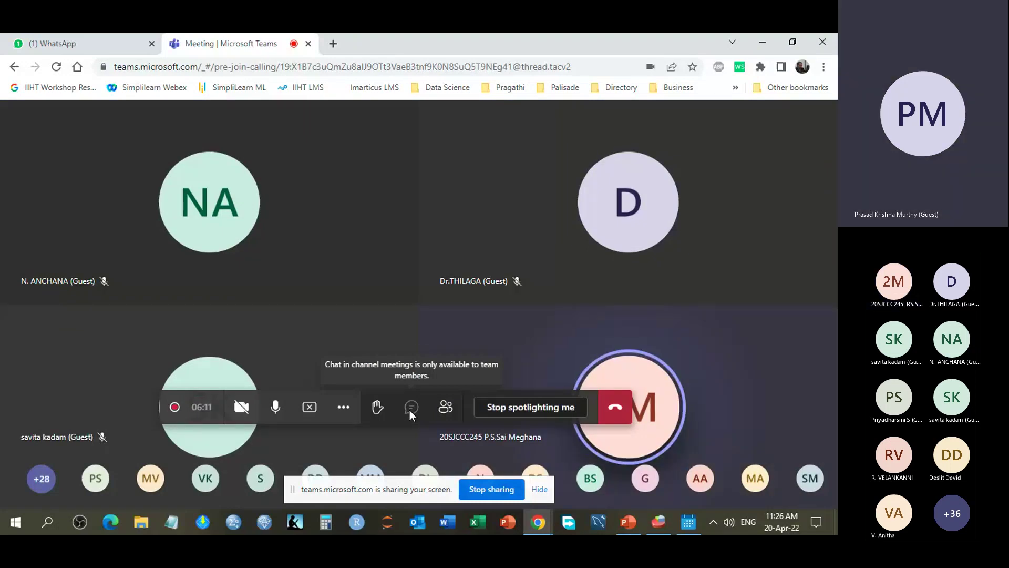
{"action": "left_click", "coordinate": [344, 410]}
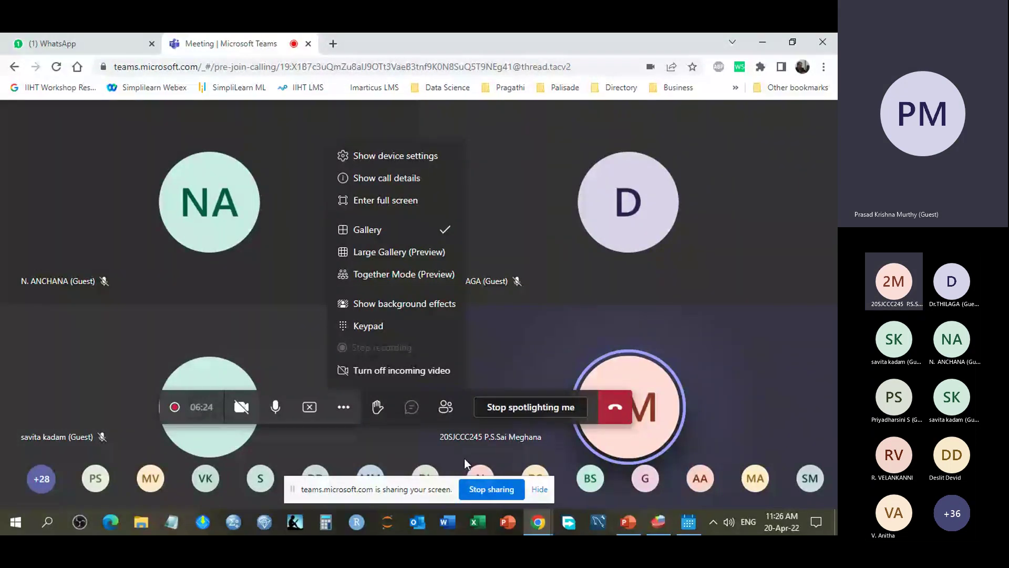
{"action": "left_click", "coordinate": [180, 532]}
{"action": "type", "text": "https://www.gnu.org/software/pspp/get.html"}
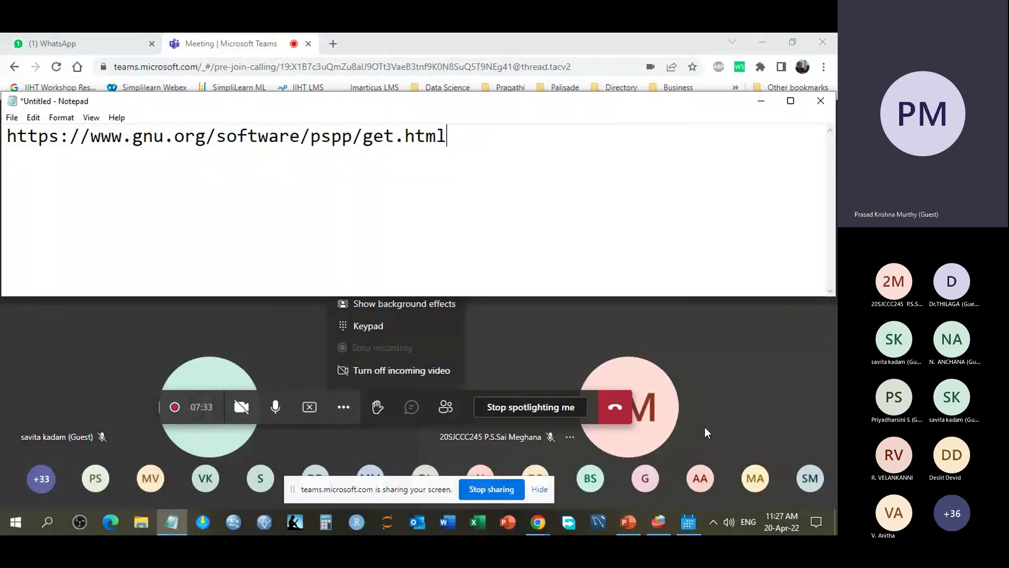
{"action": "mouse_move", "coordinate": [660, 518]}
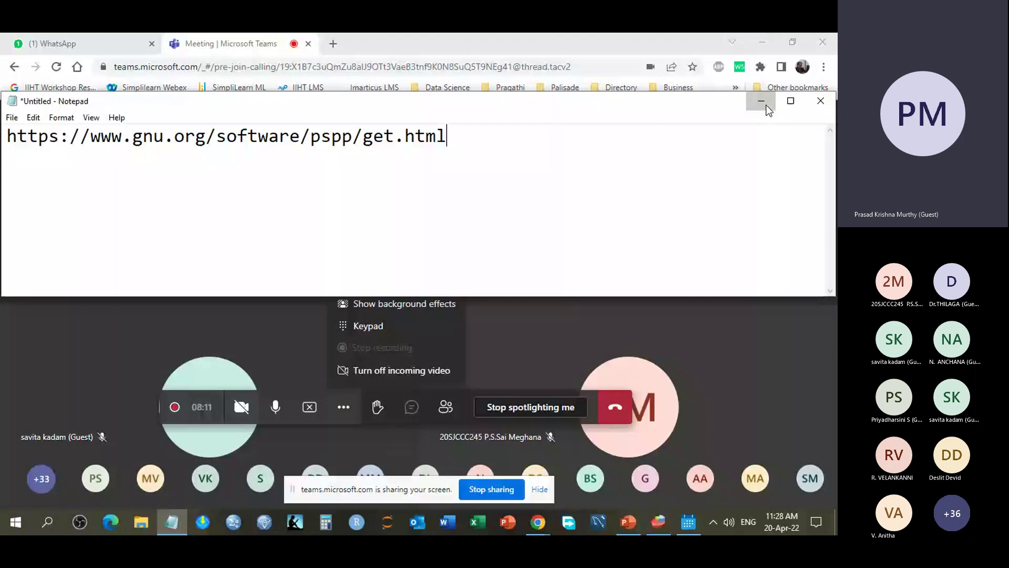
{"action": "left_click", "coordinate": [761, 101]}
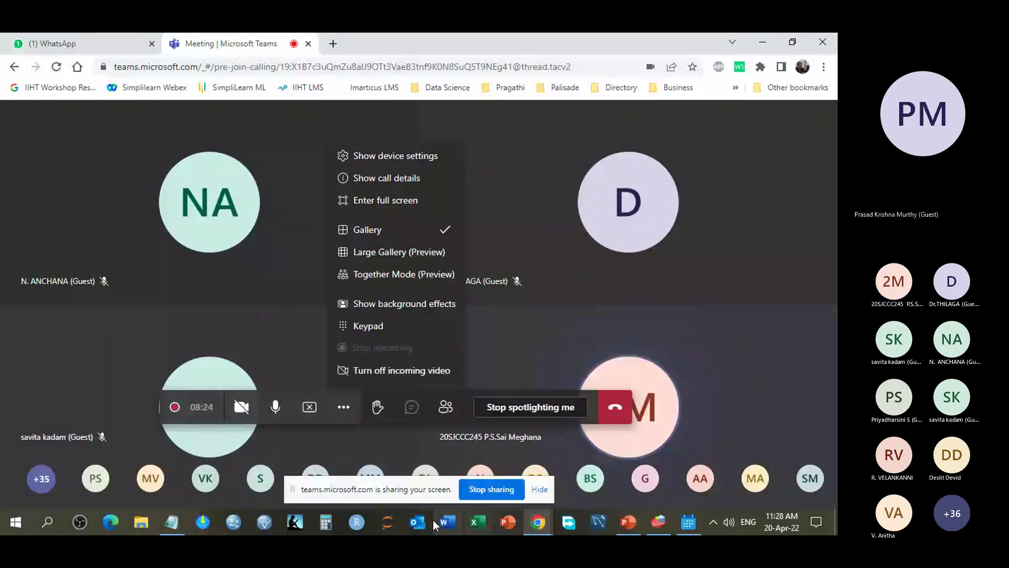
{"action": "left_click", "coordinate": [178, 523]}
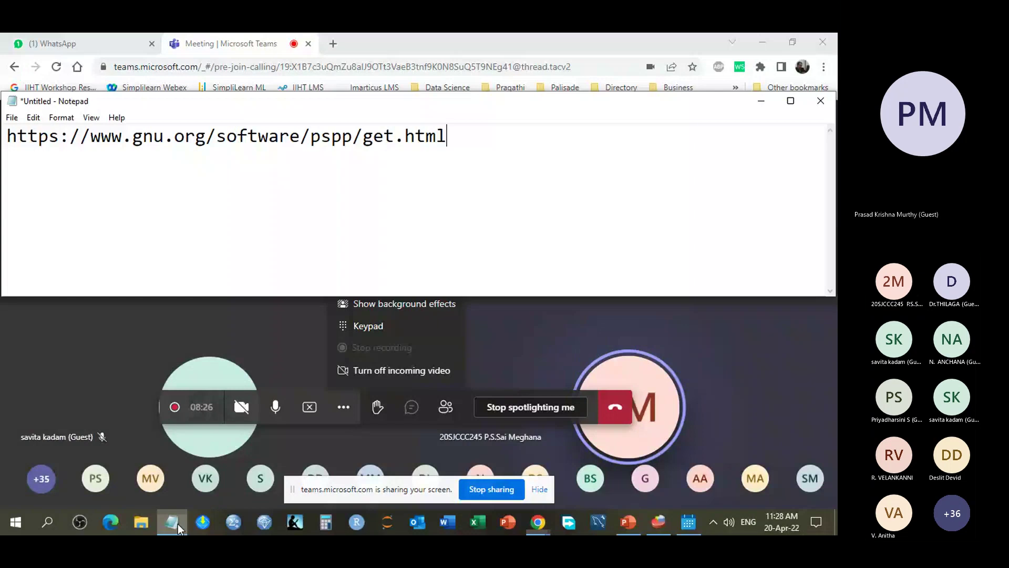
{"action": "key", "text": "super+Up"}
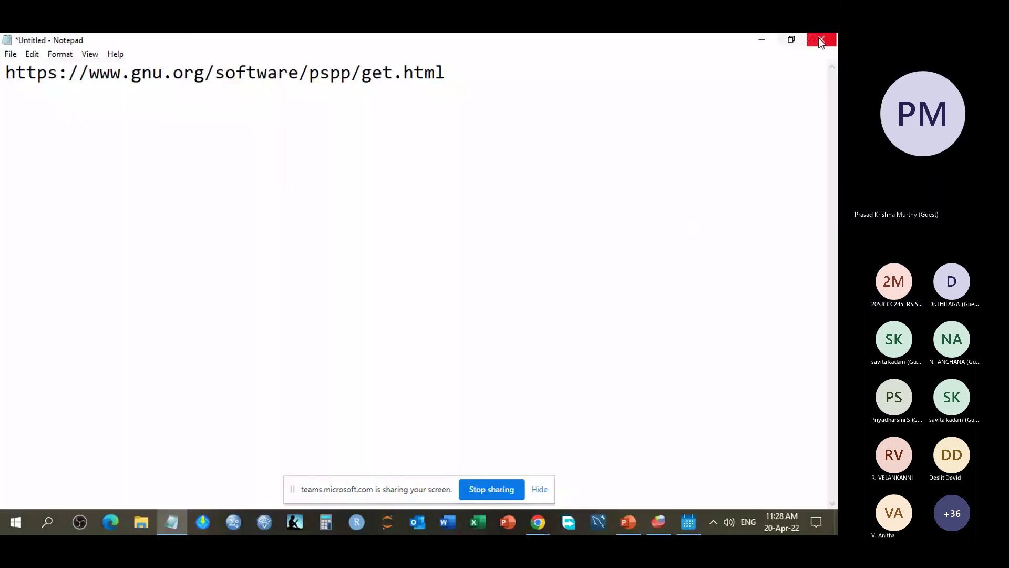
{"action": "left_click", "coordinate": [765, 44]}
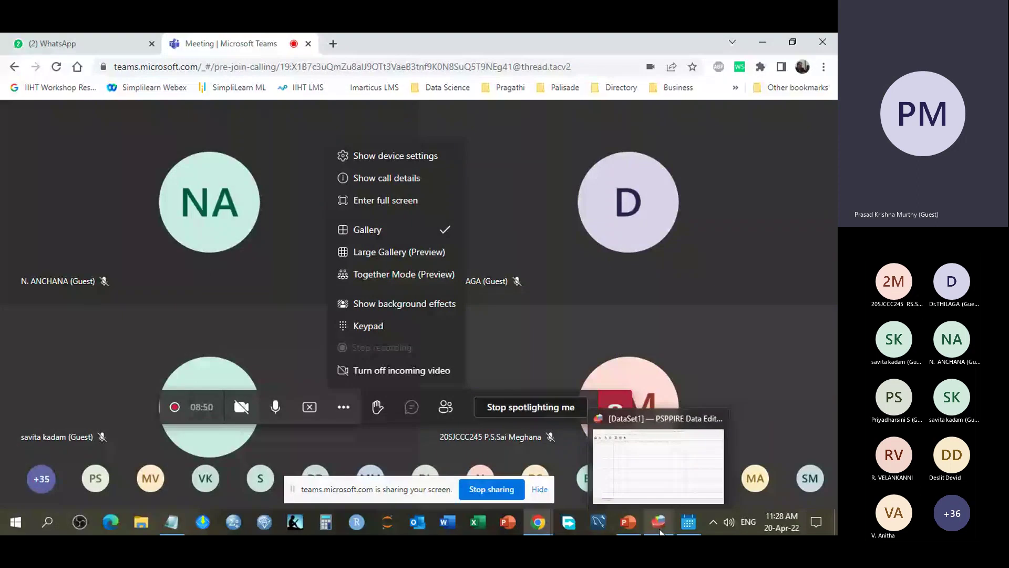
Step: Switch to the PSPPIRE Data Editor to show it, and bring up the Parametric & Non-parametric testing slide show in PowerPoint
{"action": "left_click", "coordinate": [658, 522]}
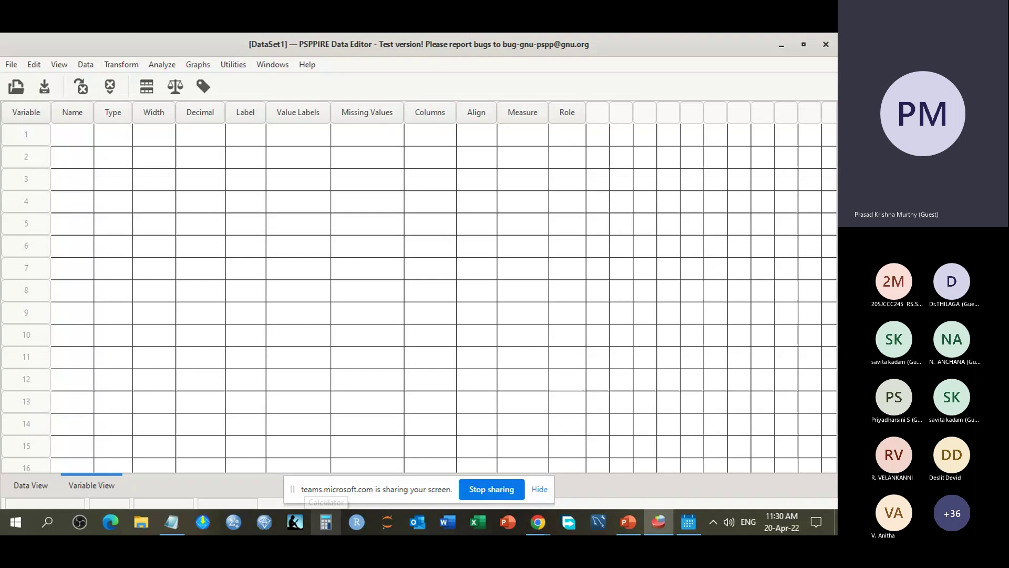
{"action": "mouse_move", "coordinate": [628, 520]}
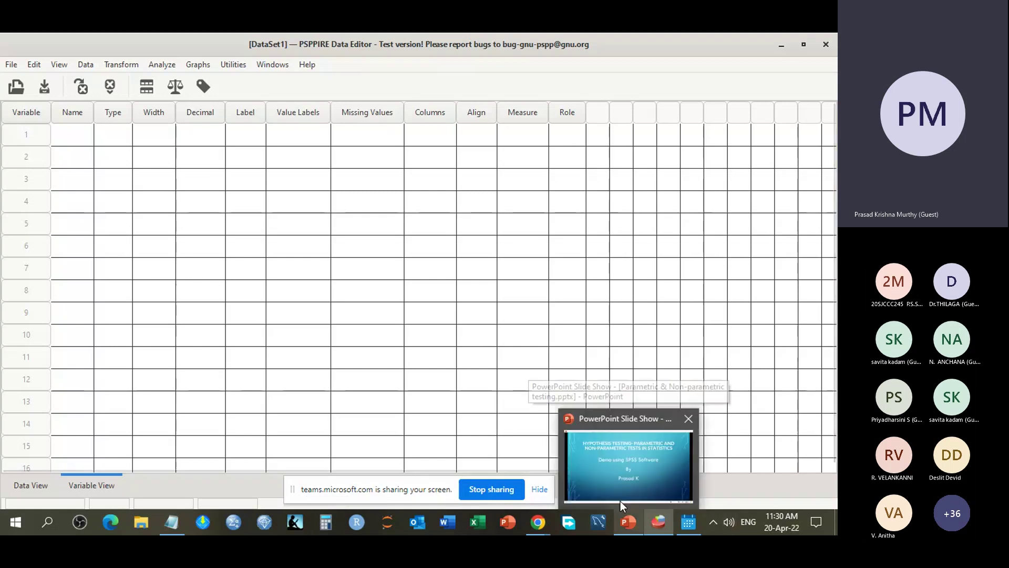
{"action": "left_click", "coordinate": [627, 473]}
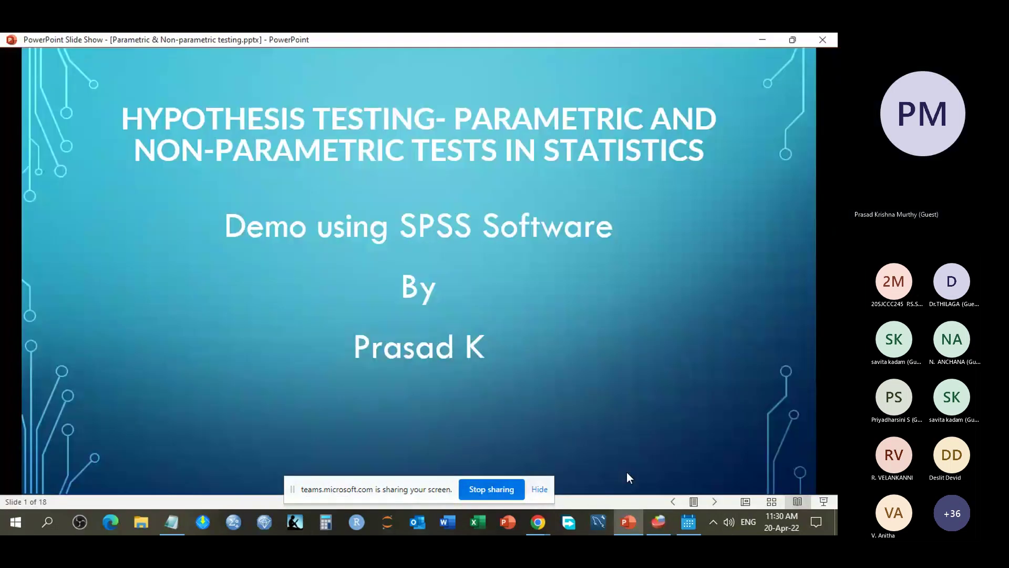
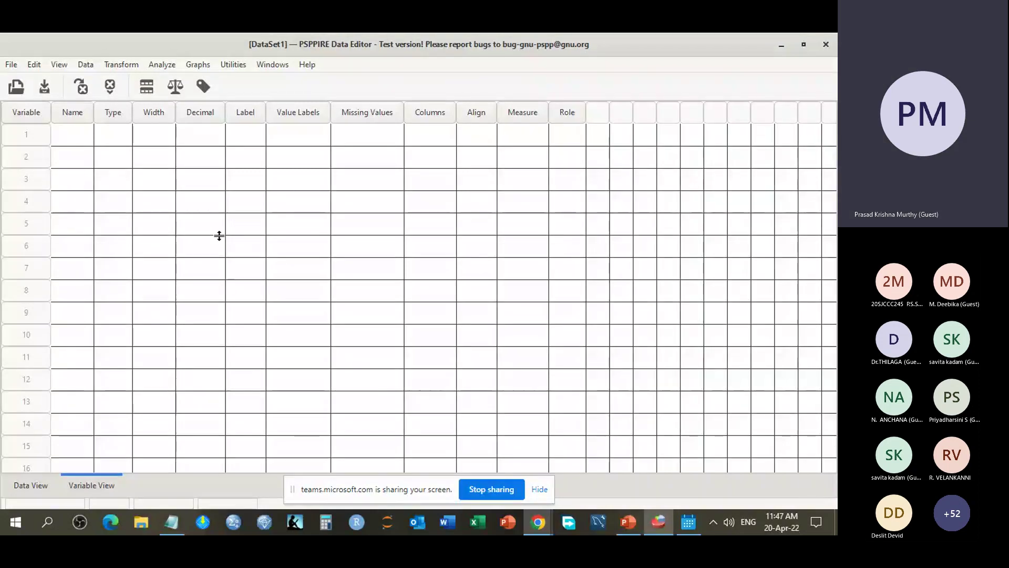
Step: Hide the screen-sharing notice and compare the Variable View with the Data View of the empty dataset, finishing in Data View
{"action": "left_click", "coordinate": [496, 490]}
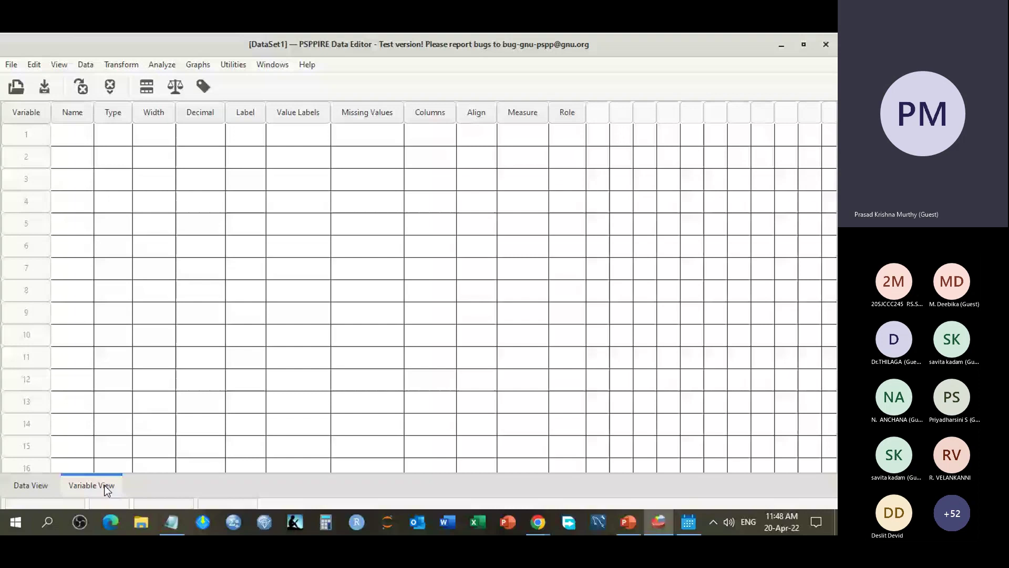
{"action": "left_click", "coordinate": [65, 486]}
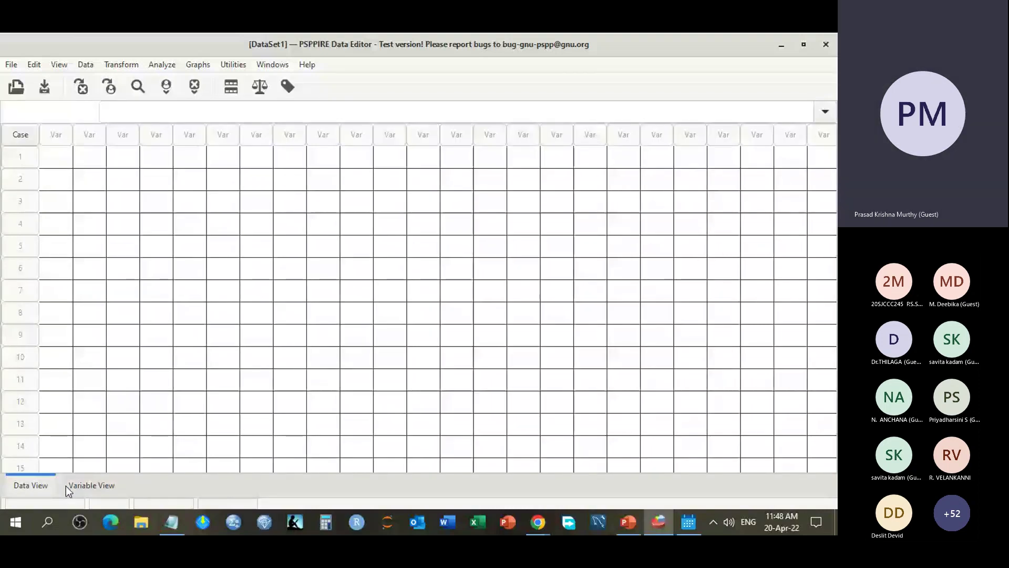
{"action": "left_click", "coordinate": [92, 485]}
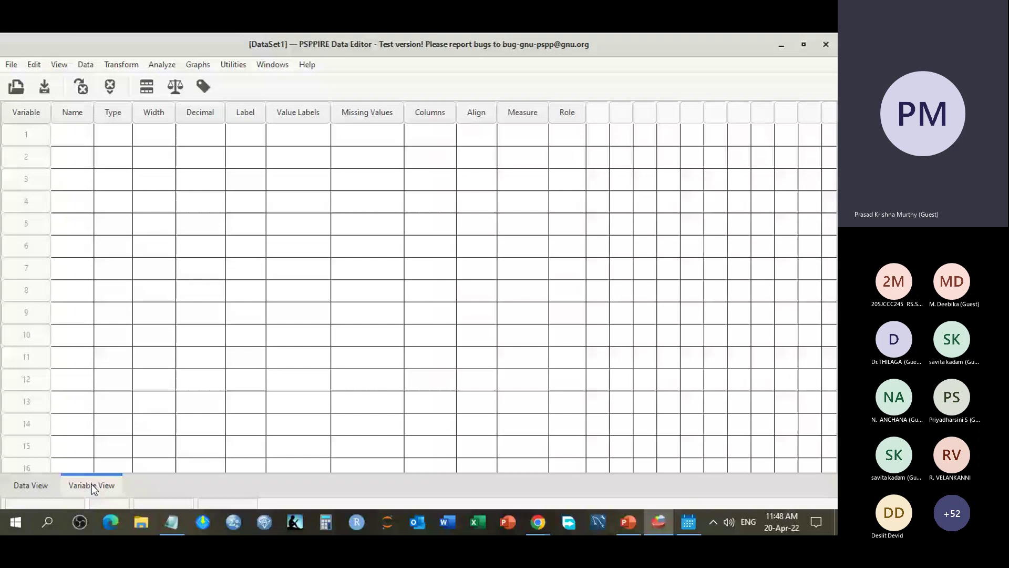
{"action": "left_click", "coordinate": [31, 485]}
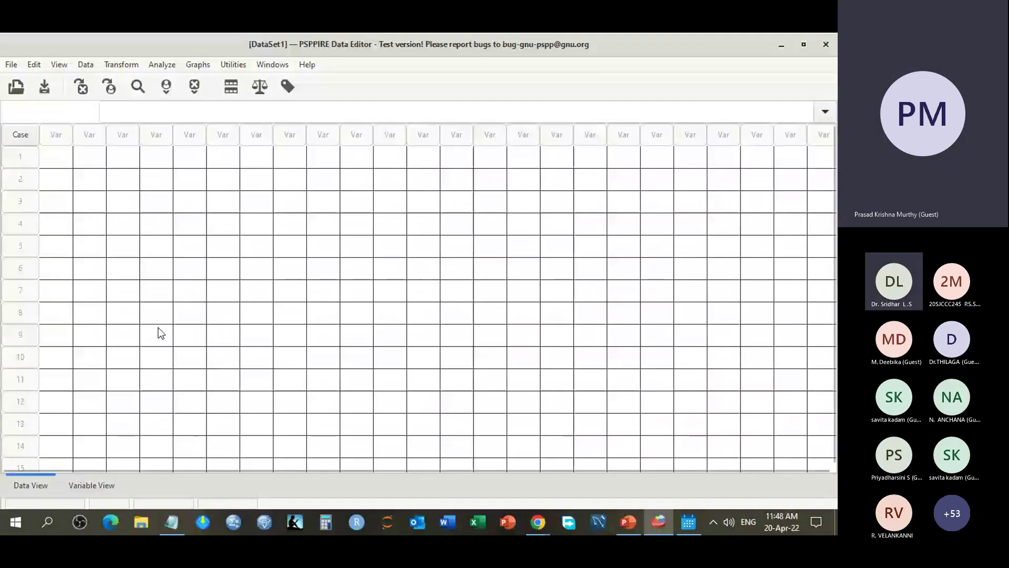
Step: Review the file and editing commands, examine the variable list and output window settings in Options, and close them unchanged
{"action": "left_click", "coordinate": [11, 64]}
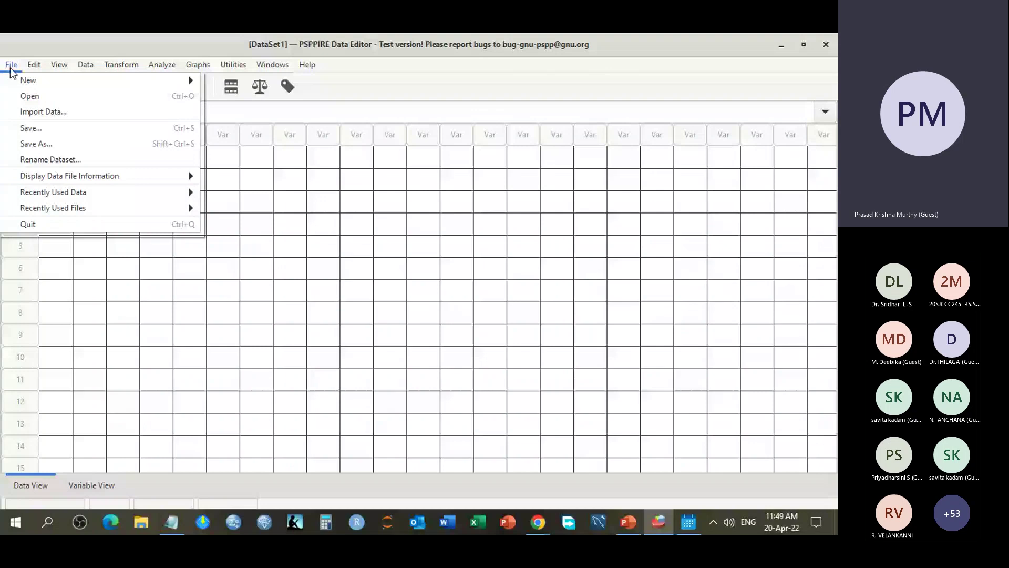
{"action": "mouse_move", "coordinate": [34, 64]}
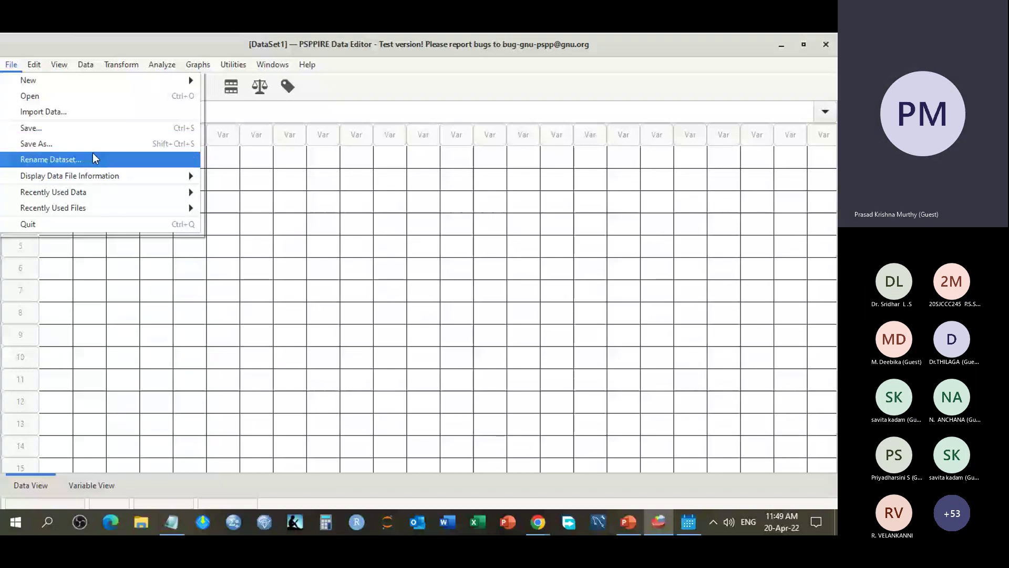
{"action": "mouse_move", "coordinate": [96, 197]}
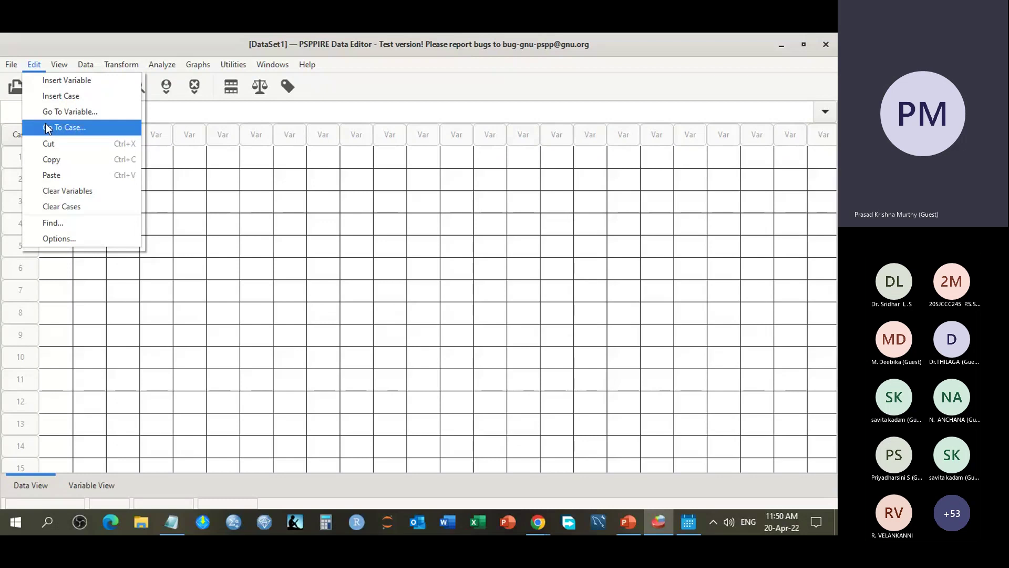
{"action": "left_click", "coordinate": [62, 239]}
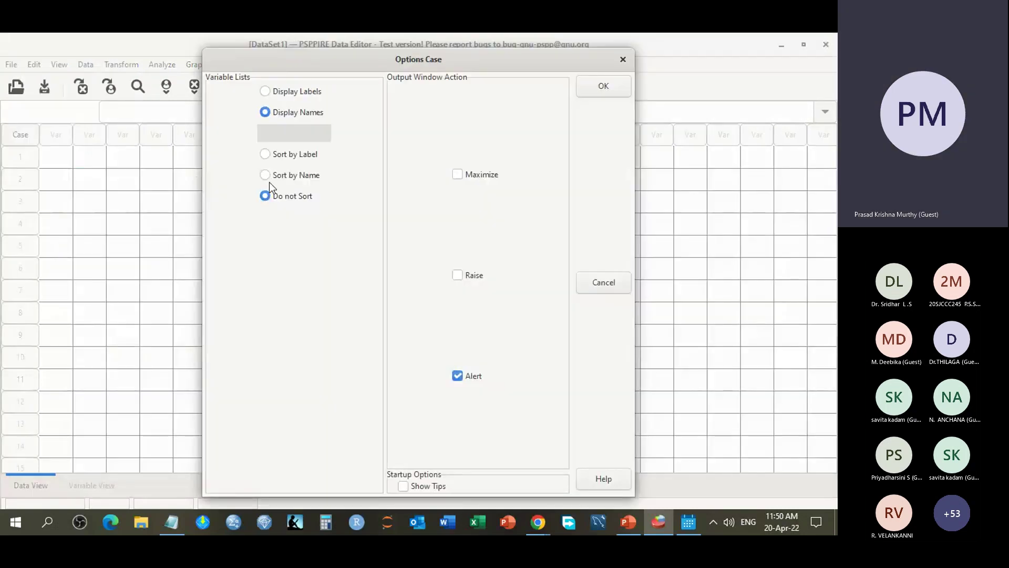
{"action": "left_click", "coordinate": [622, 59]}
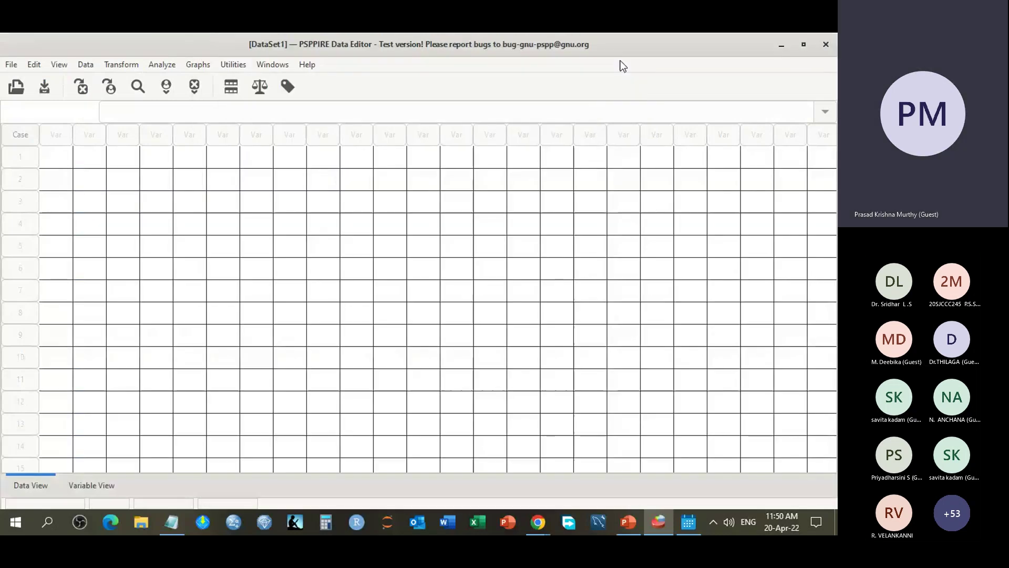
Step: Review the data commands and examine Select Cases with the time or case range choice, closing it without applying anything
{"action": "left_click", "coordinate": [85, 64]}
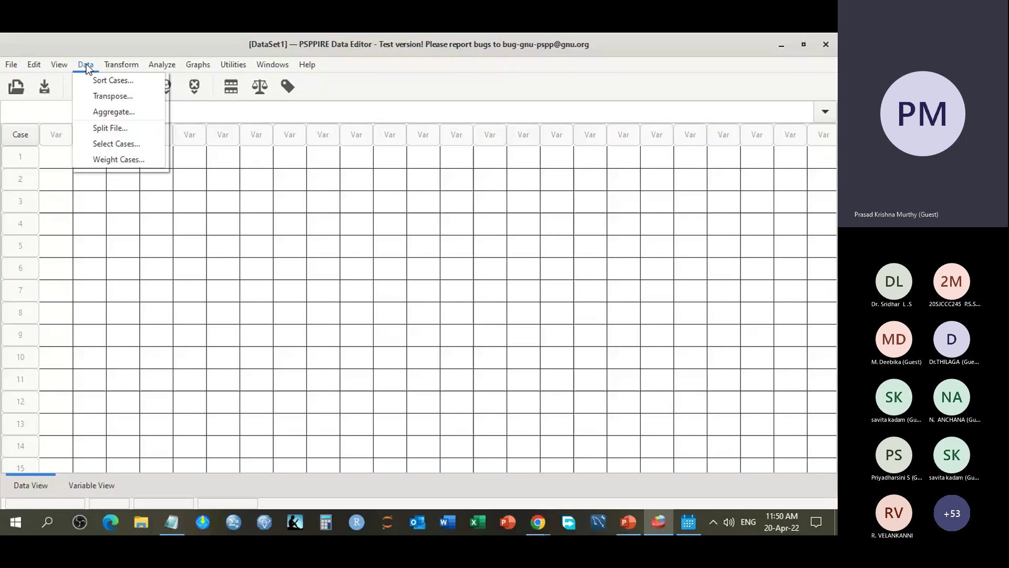
{"action": "mouse_move", "coordinate": [58, 65]}
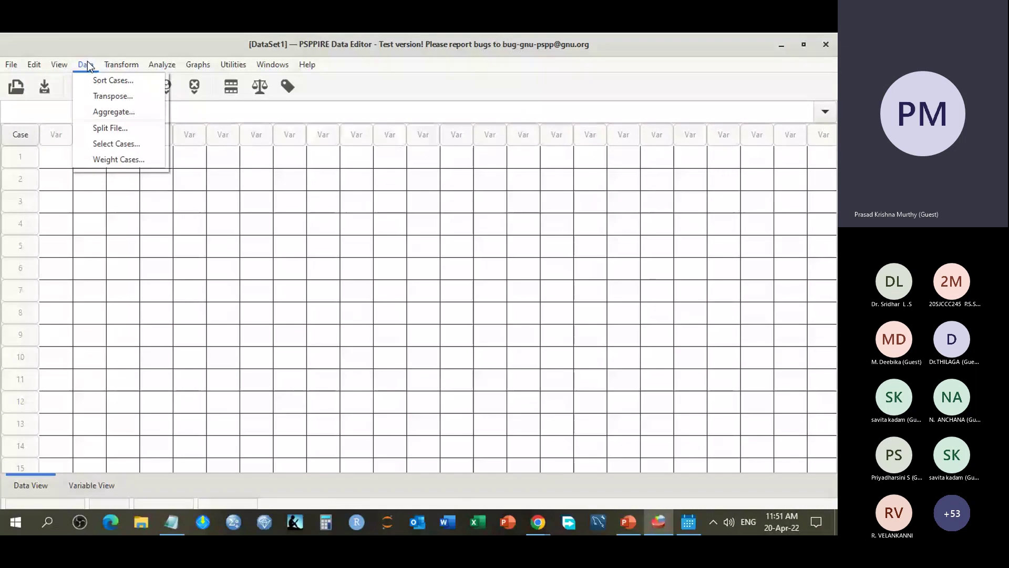
{"action": "left_click", "coordinate": [97, 143]}
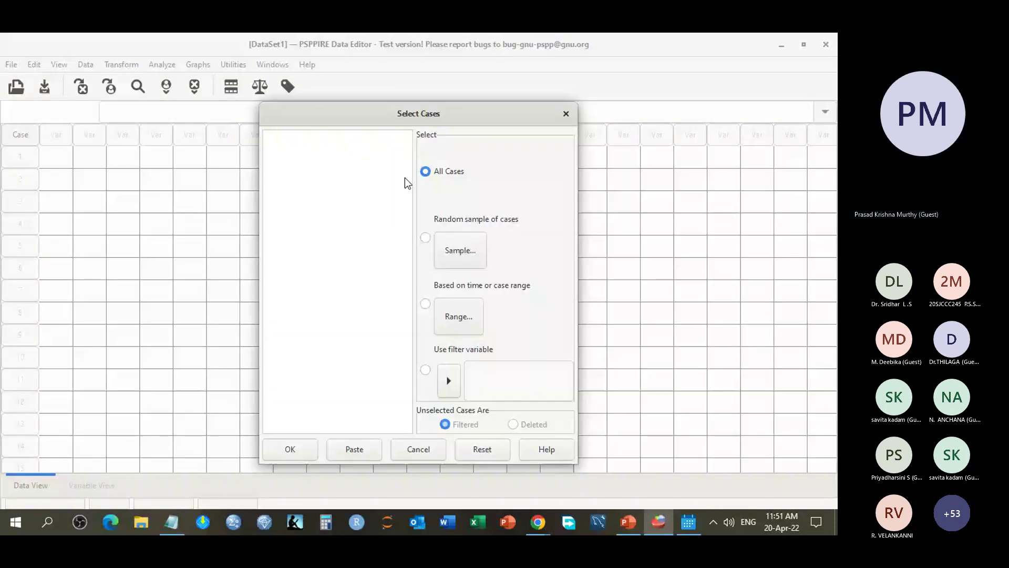
{"action": "left_click", "coordinate": [425, 304]}
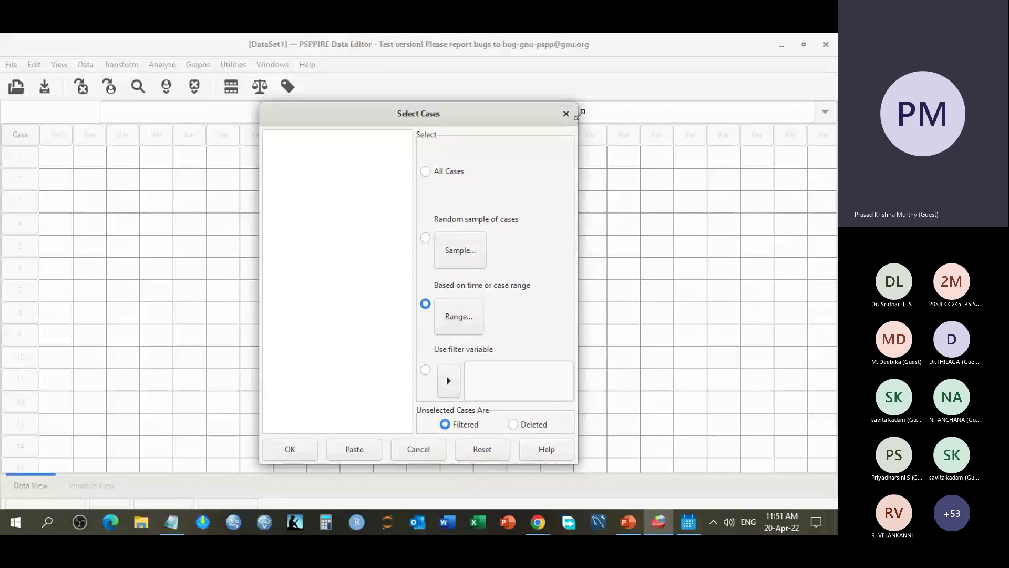
{"action": "left_click", "coordinate": [566, 113]}
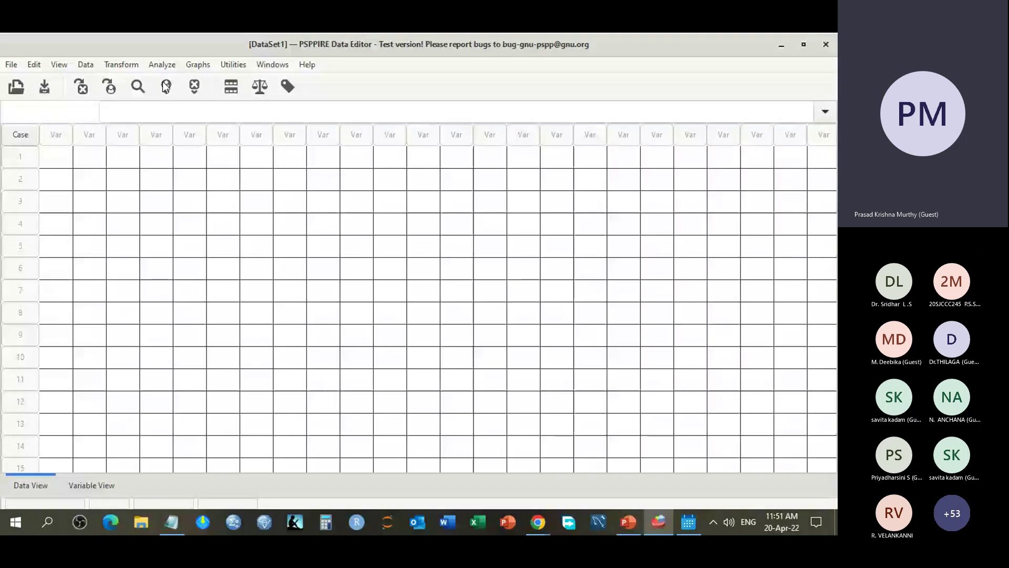
Step: Examine the Compute Variable dialog's target variable, expression and function choices, and cancel it
{"action": "left_click", "coordinate": [89, 66]}
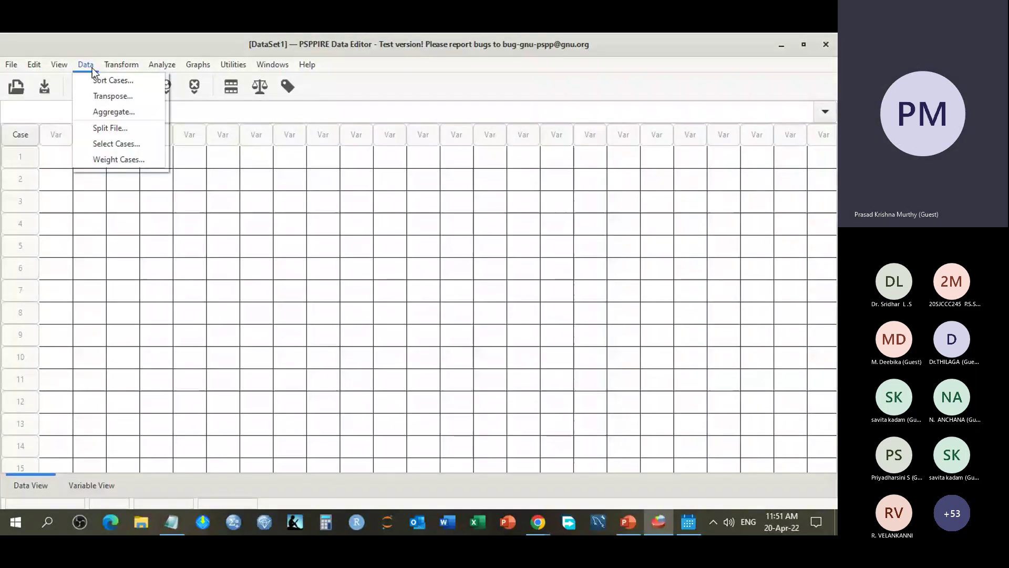
{"action": "mouse_move", "coordinate": [111, 69]}
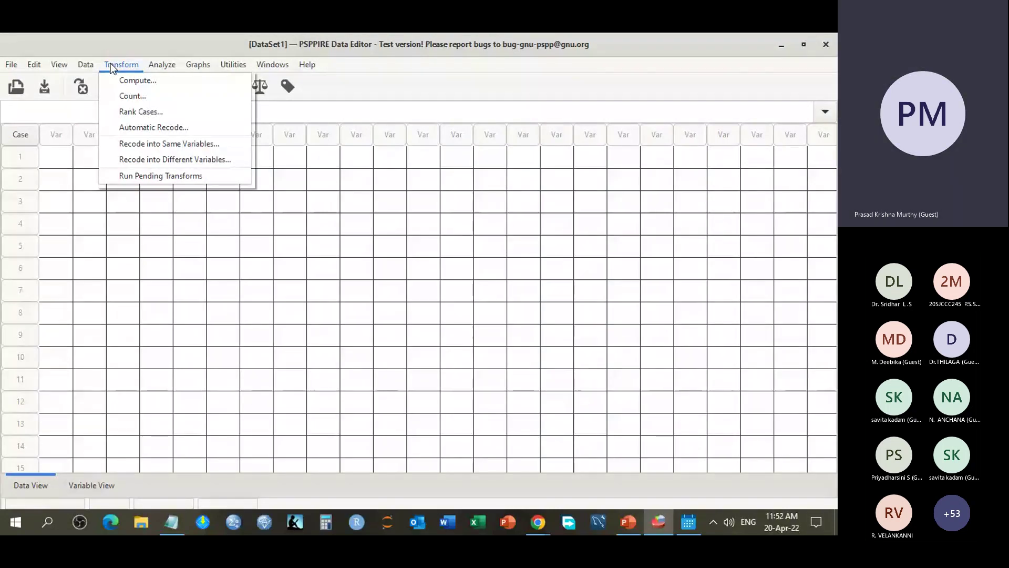
{"action": "left_click", "coordinate": [131, 79]}
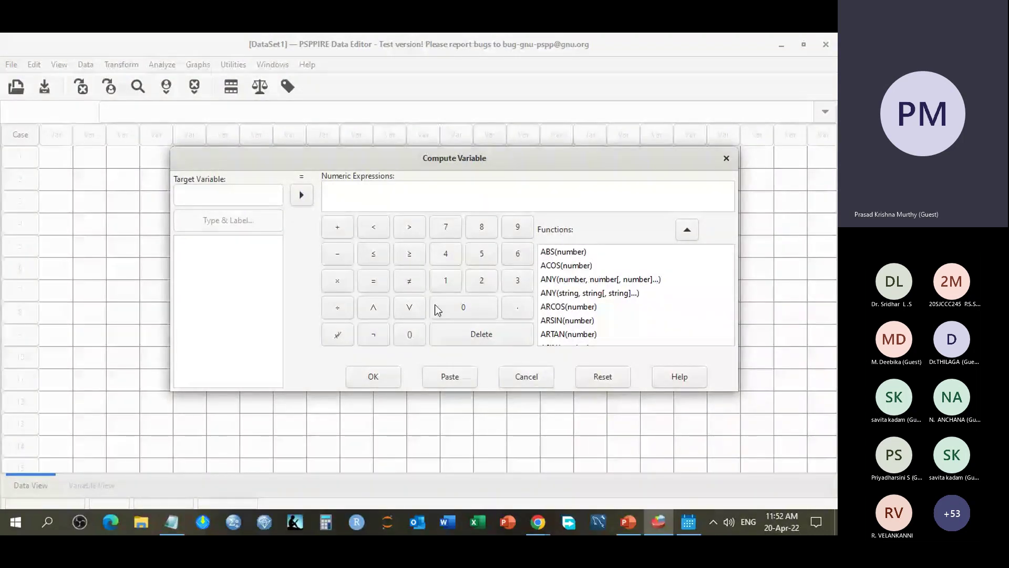
{"action": "left_click", "coordinate": [526, 376]}
Step: Review the transform, analysis and graph commands, including the Descriptive Statistics procedures
{"action": "left_click", "coordinate": [126, 65]}
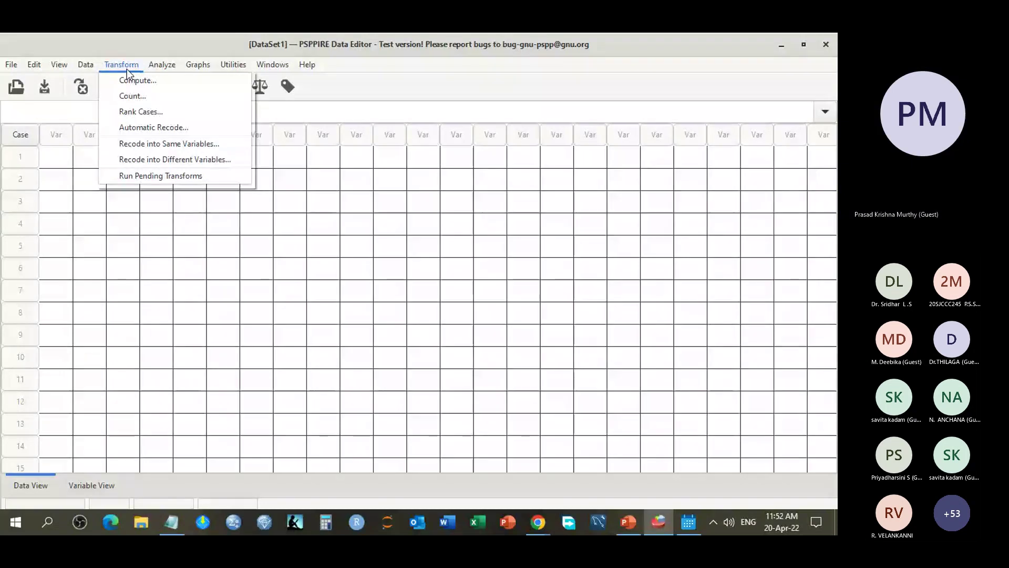
{"action": "left_click", "coordinate": [153, 68]}
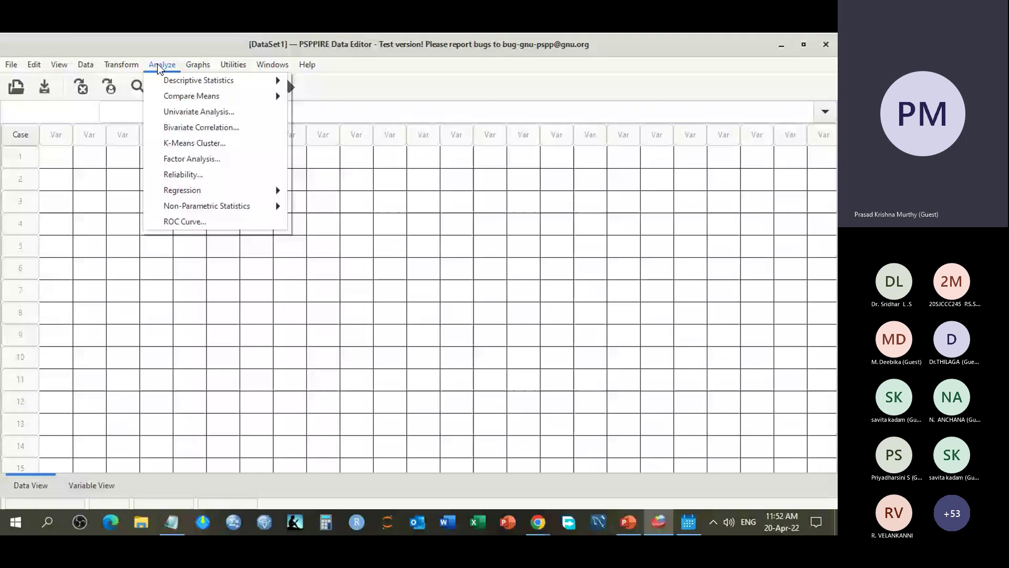
{"action": "mouse_move", "coordinate": [167, 82]}
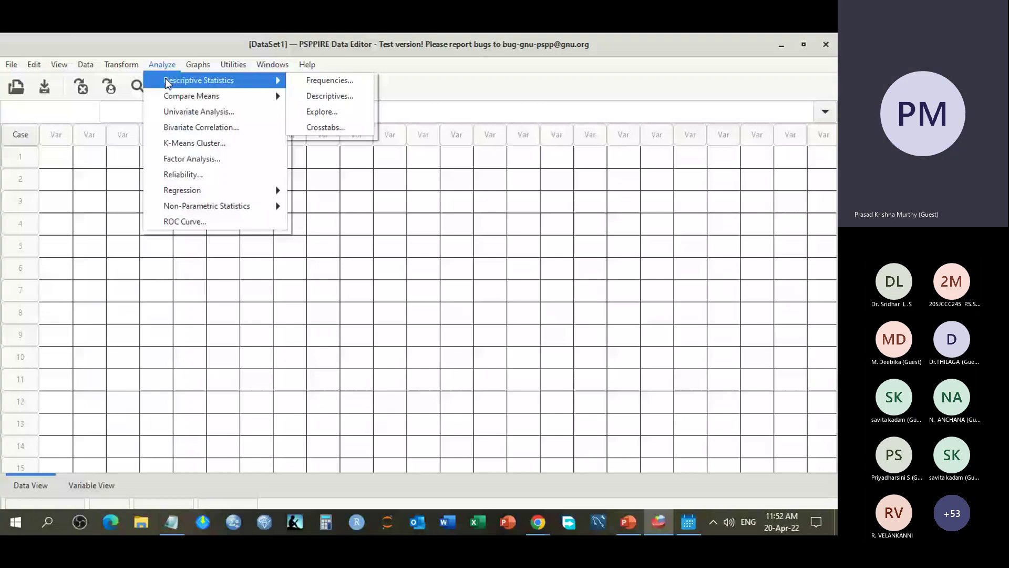
{"action": "left_click", "coordinate": [154, 52]}
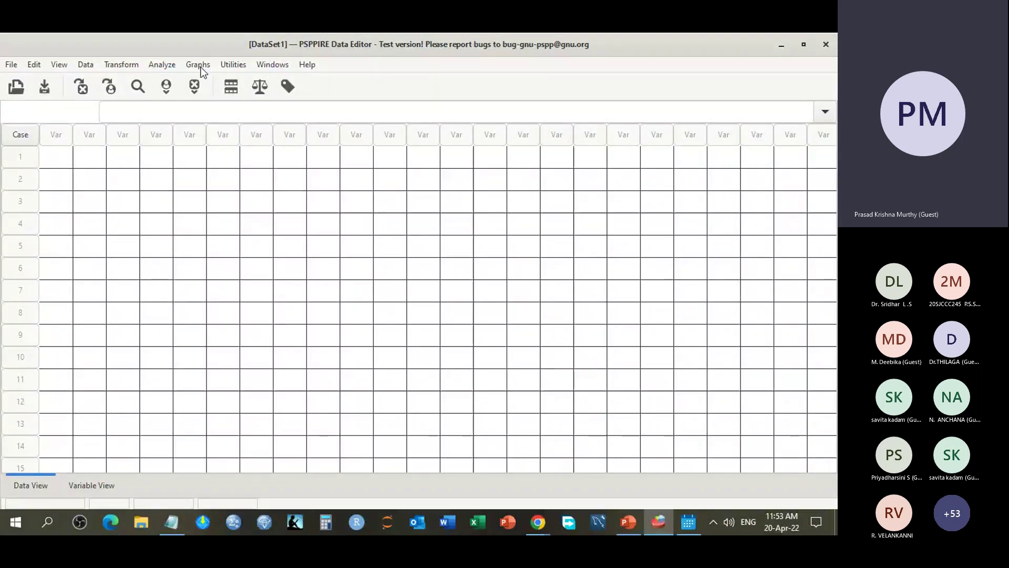
{"action": "left_click", "coordinate": [199, 65]}
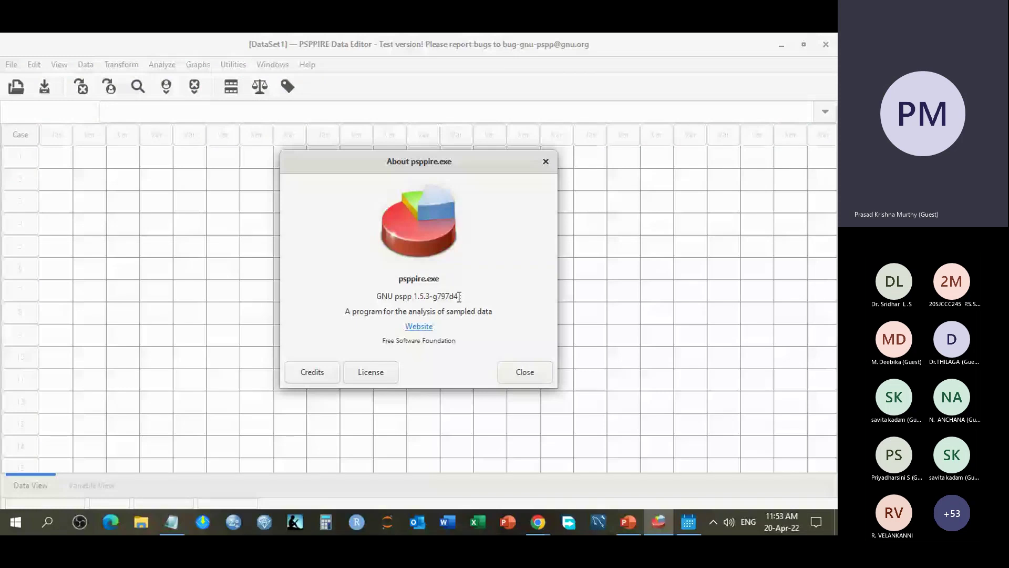
Step: Examine the licence text and its version line in the About psppire.exe dialog, and close the dialog
{"action": "left_click", "coordinate": [370, 372]}
{"action": "left_click_drag", "start_coordinate": [407, 311], "coordinate": [339, 313]}
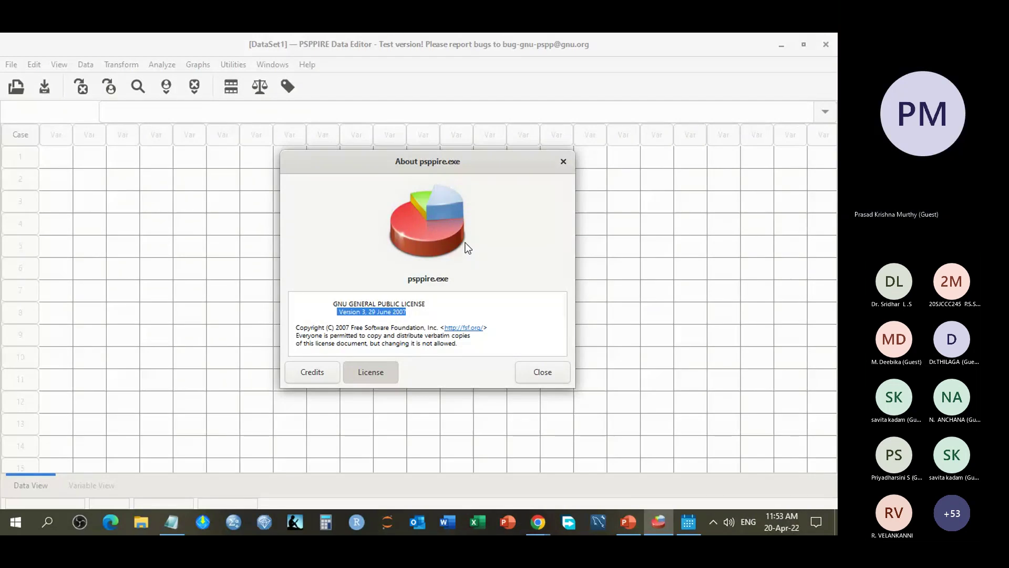
{"action": "left_click", "coordinate": [534, 378]}
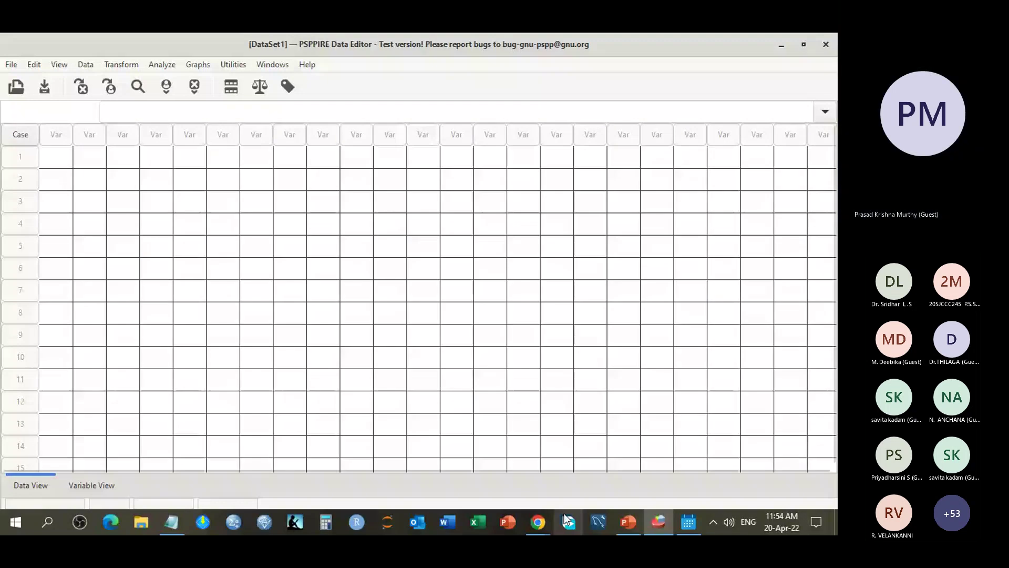
Step: Switch to the Chrome window with the PSPP download page and open web.whatsapp.com in a new tab
{"action": "left_click", "coordinate": [538, 521]}
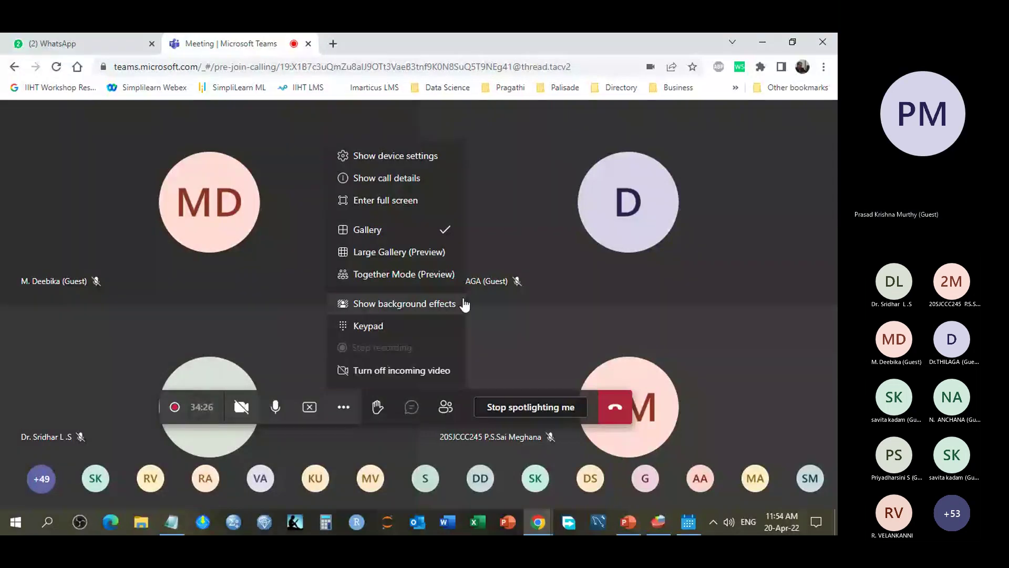
{"action": "left_click", "coordinate": [537, 522]}
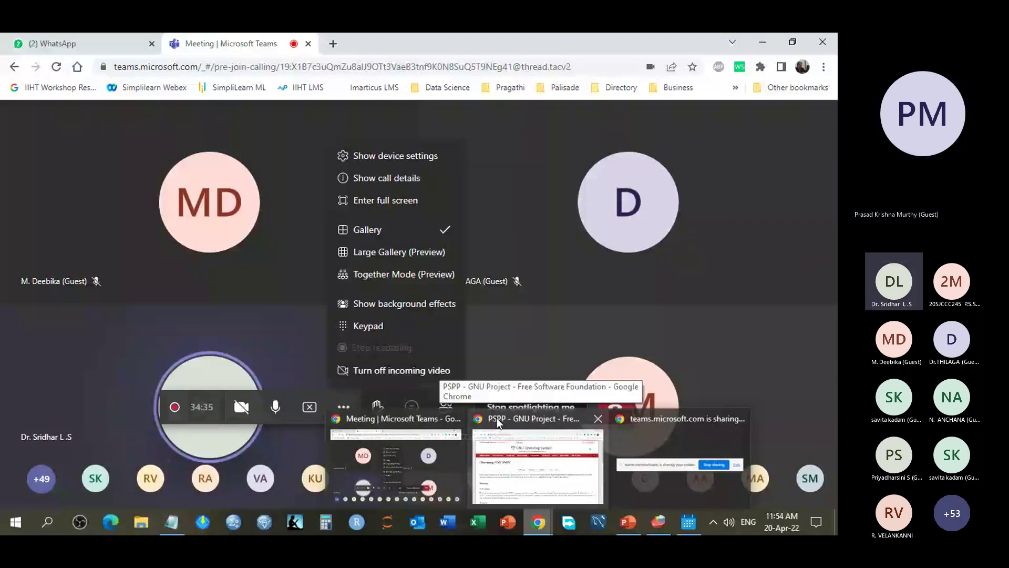
{"action": "left_click", "coordinate": [578, 416]}
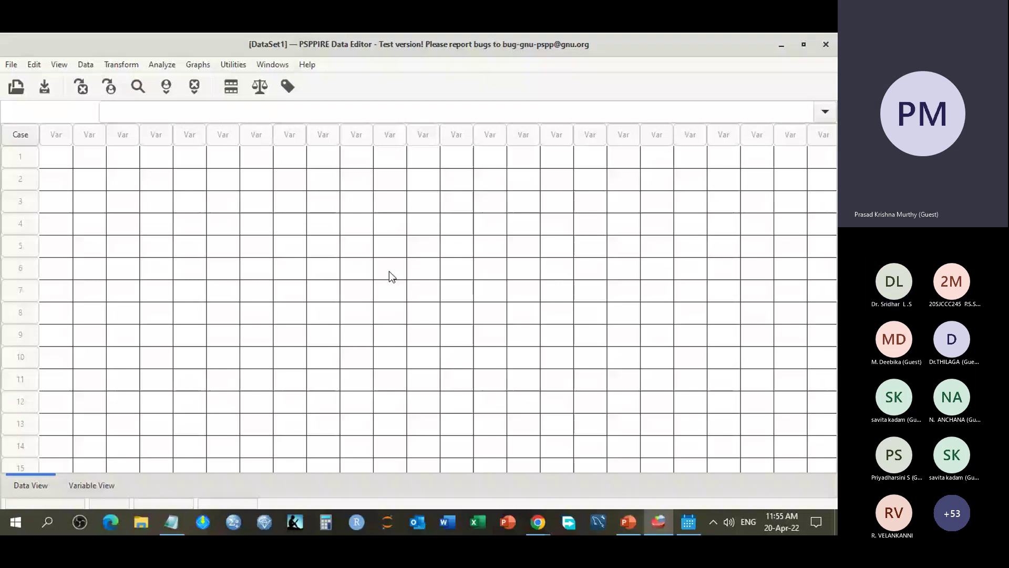
{"action": "left_click", "coordinate": [534, 527]}
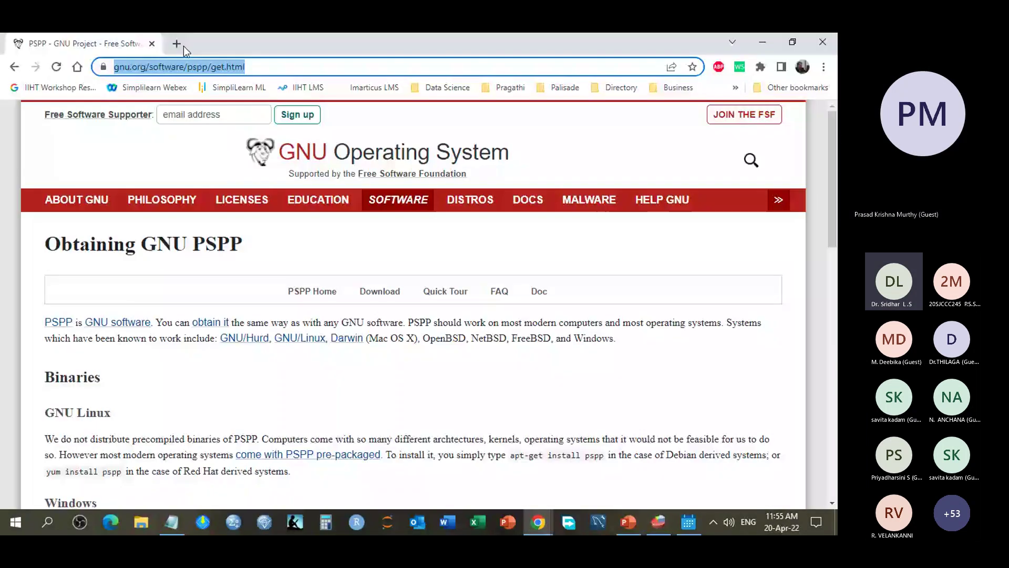
{"action": "left_click", "coordinate": [183, 45]}
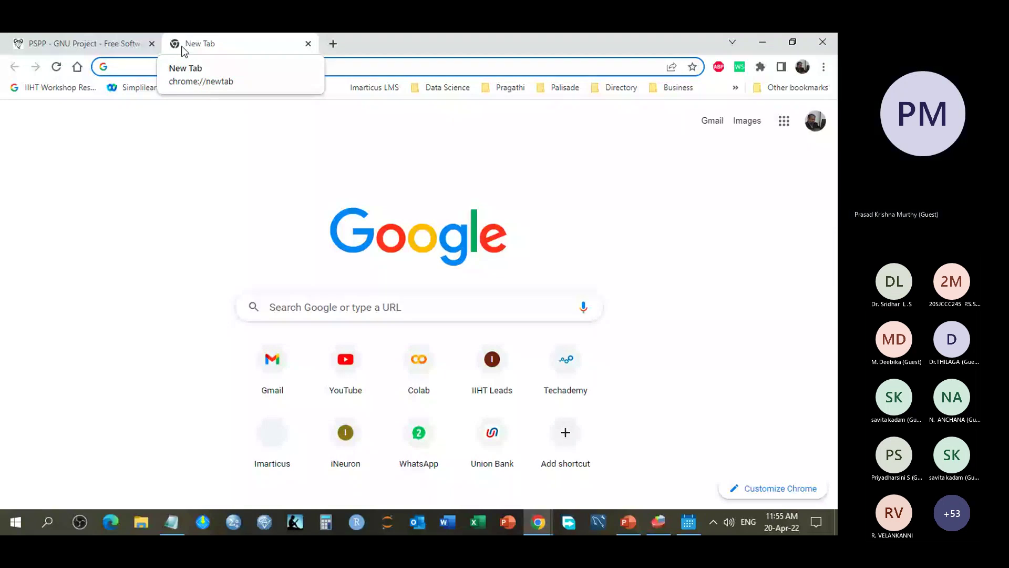
{"action": "type", "text": "web.whatsapp.com"}
{"action": "key", "text": "Return"}
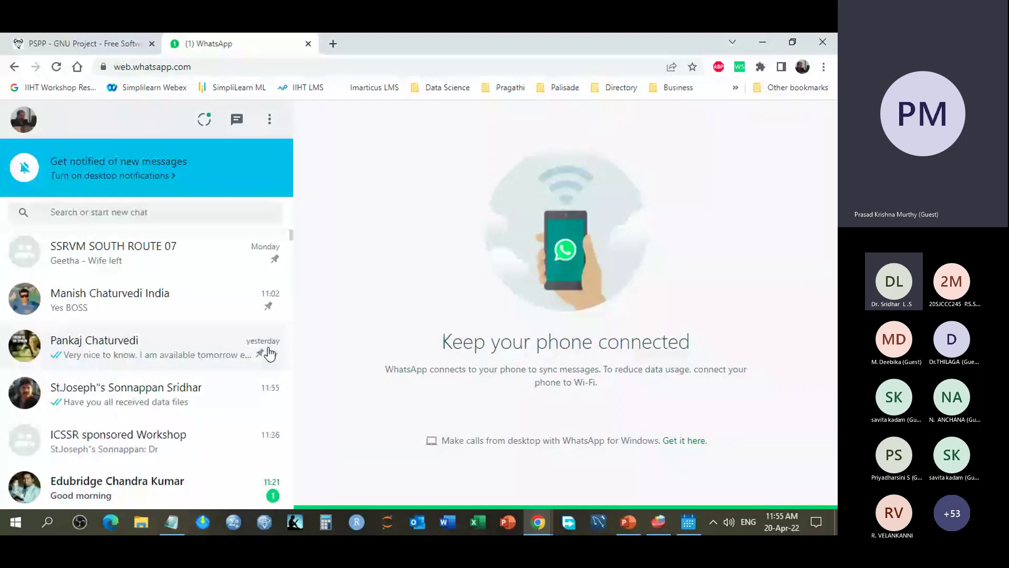
Step: Send St.Joseph Workshop.zip as a document to the ICSSR sponsored Workshop group and close WhatsApp
{"action": "left_click", "coordinate": [287, 430]}
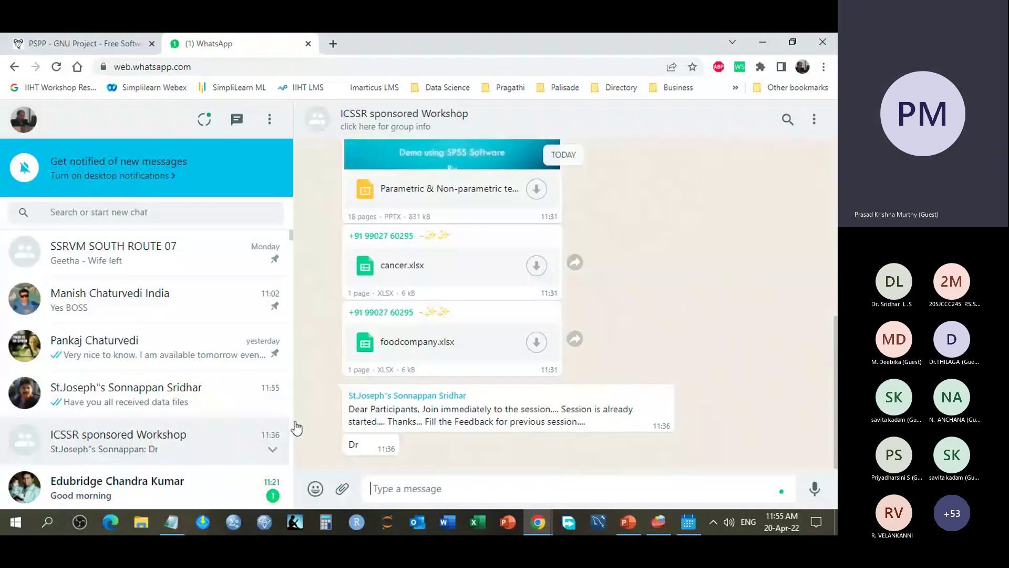
{"action": "left_click", "coordinate": [343, 489]}
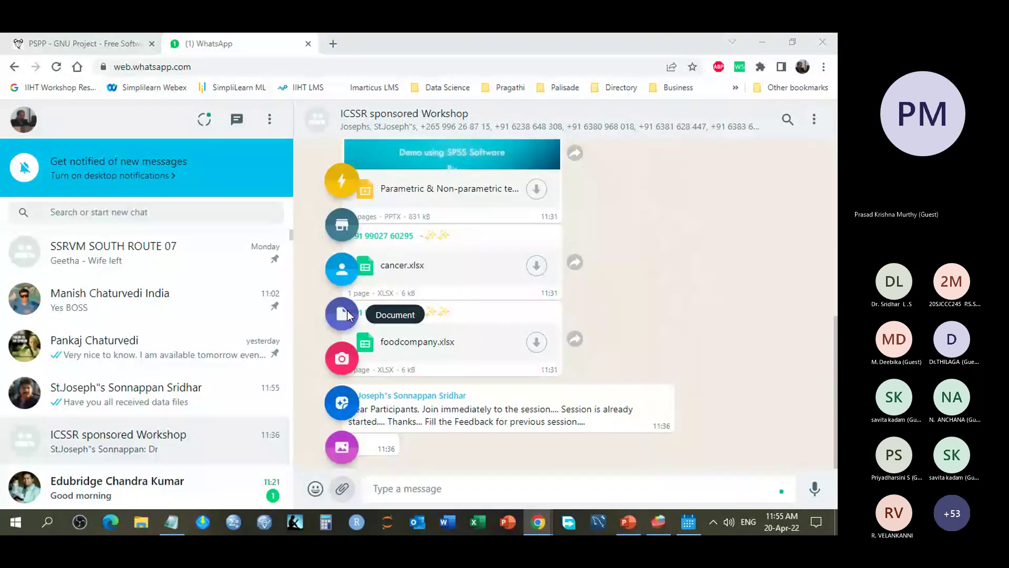
{"action": "left_click", "coordinate": [342, 314]}
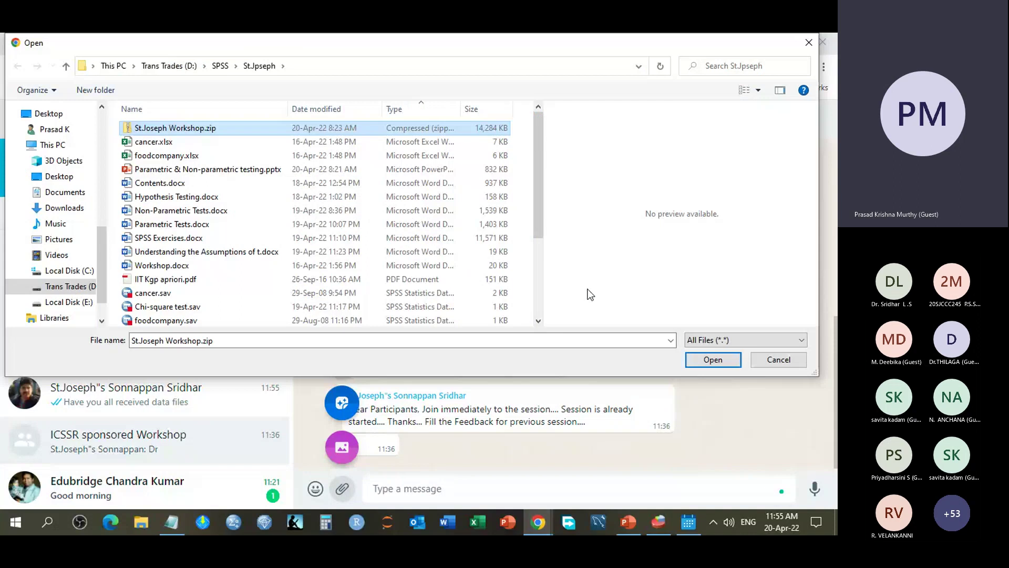
{"action": "left_click", "coordinate": [693, 355]}
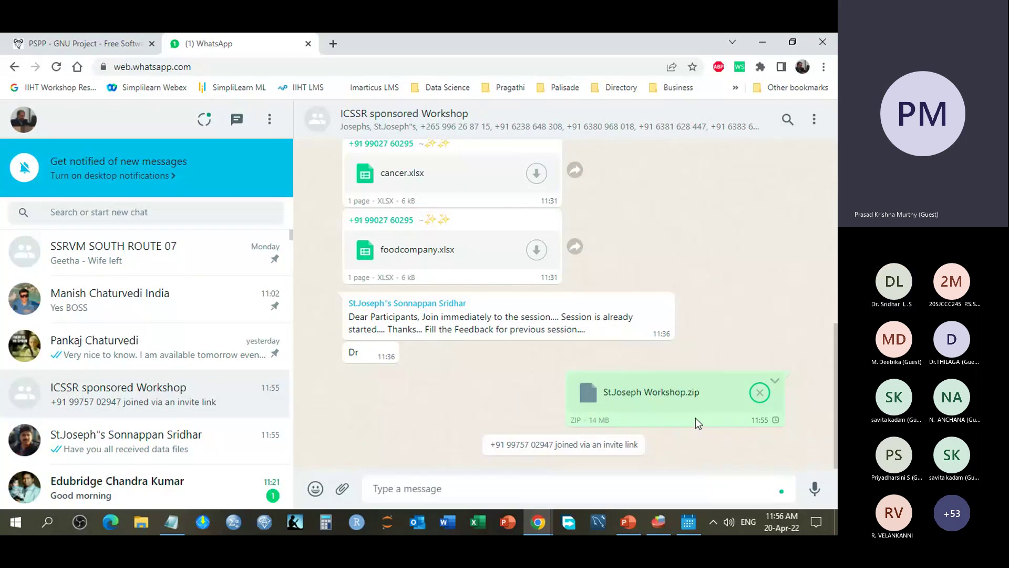
{"action": "left_click", "coordinate": [308, 44]}
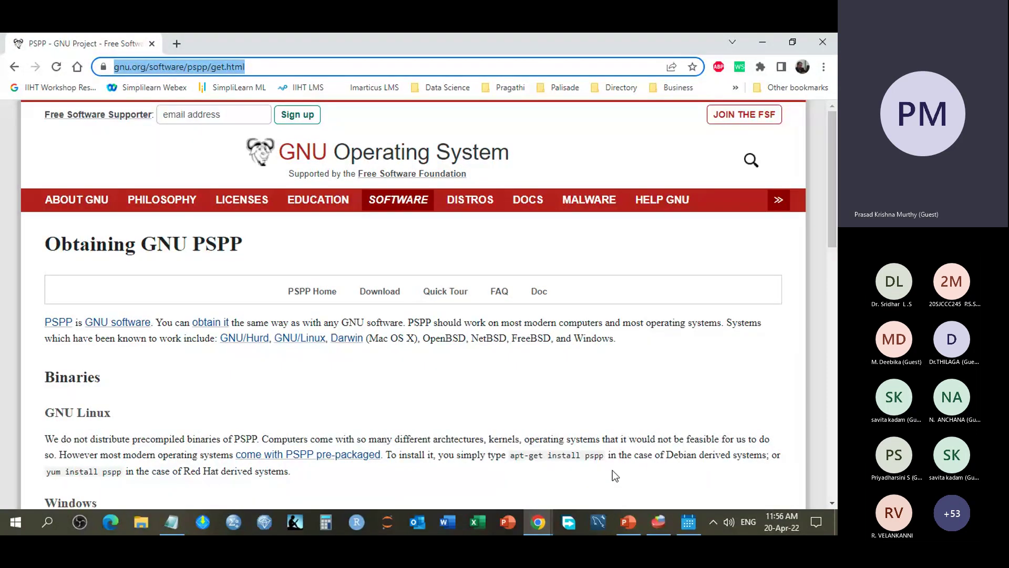
Step: Return to the PSPPIRE Data Editor and open the recently used dataset P - One Sample t-test.sav
{"action": "left_click", "coordinate": [652, 525]}
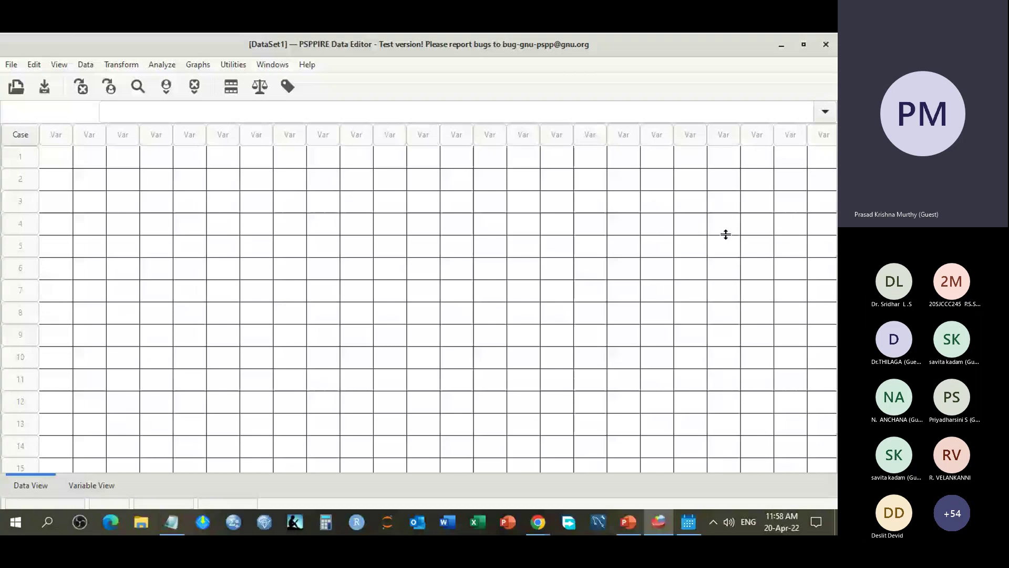
{"action": "left_click", "coordinate": [14, 68]}
{"action": "mouse_move", "coordinate": [57, 197]}
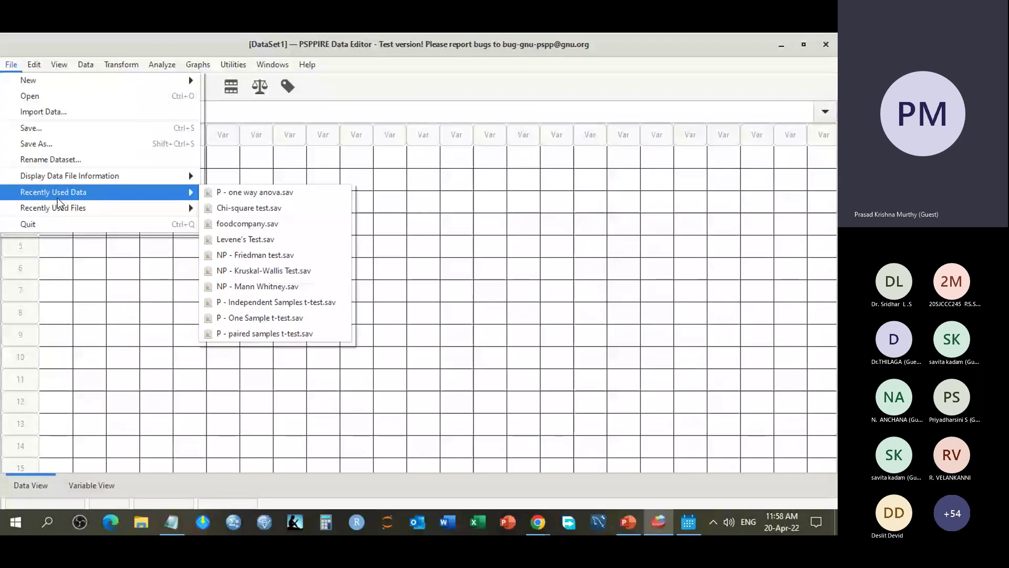
{"action": "left_click", "coordinate": [268, 318]}
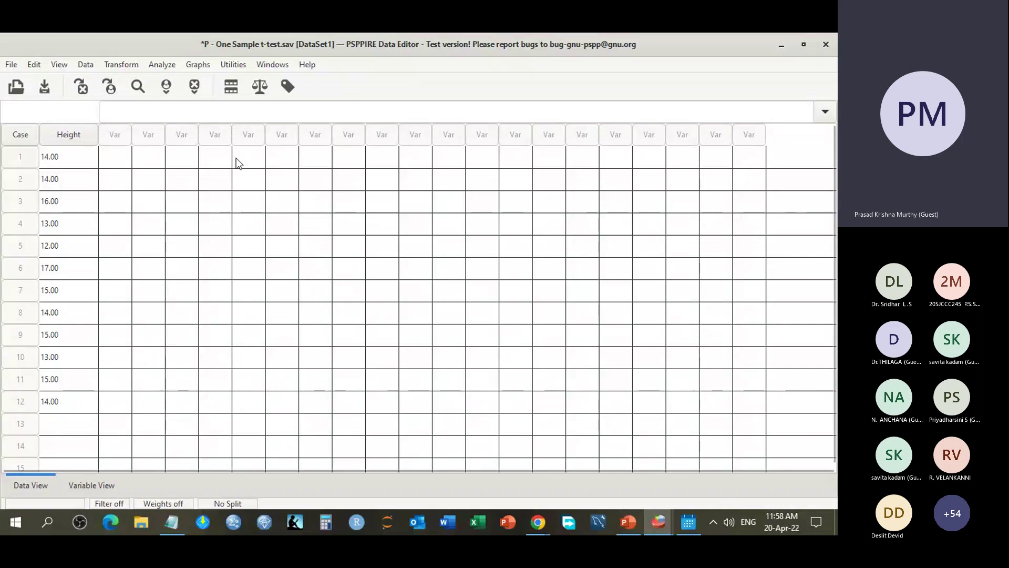
Step: Minimize the data editor, the output viewer and the browser windows to reveal the desktop
{"action": "left_click", "coordinate": [782, 44]}
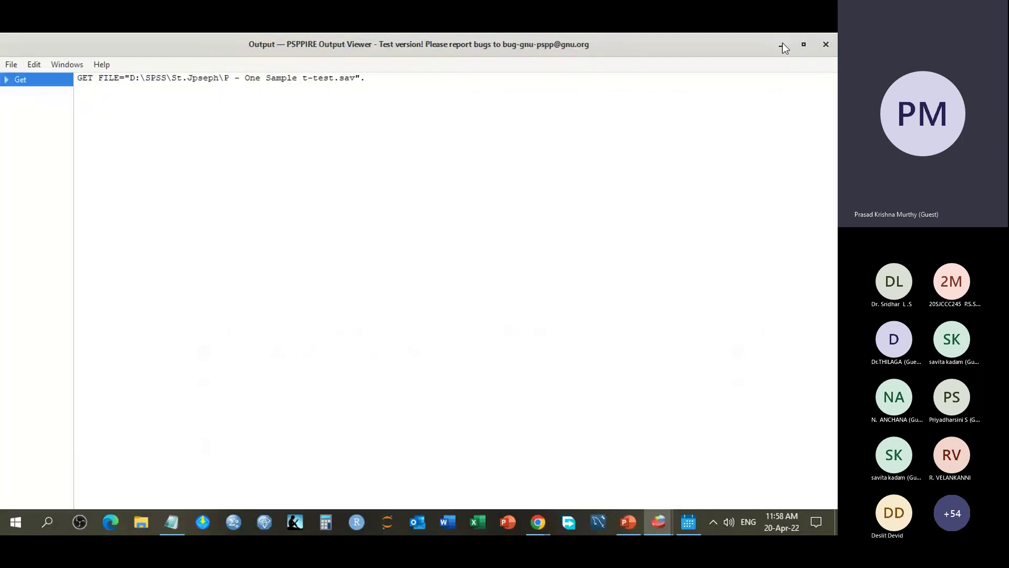
{"action": "left_click", "coordinate": [782, 46]}
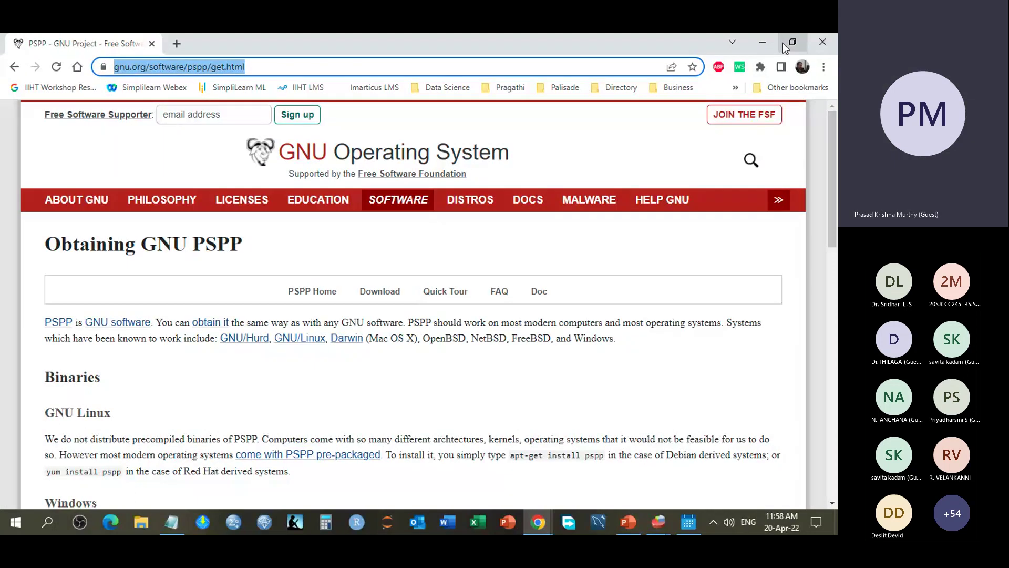
{"action": "left_click", "coordinate": [784, 45]}
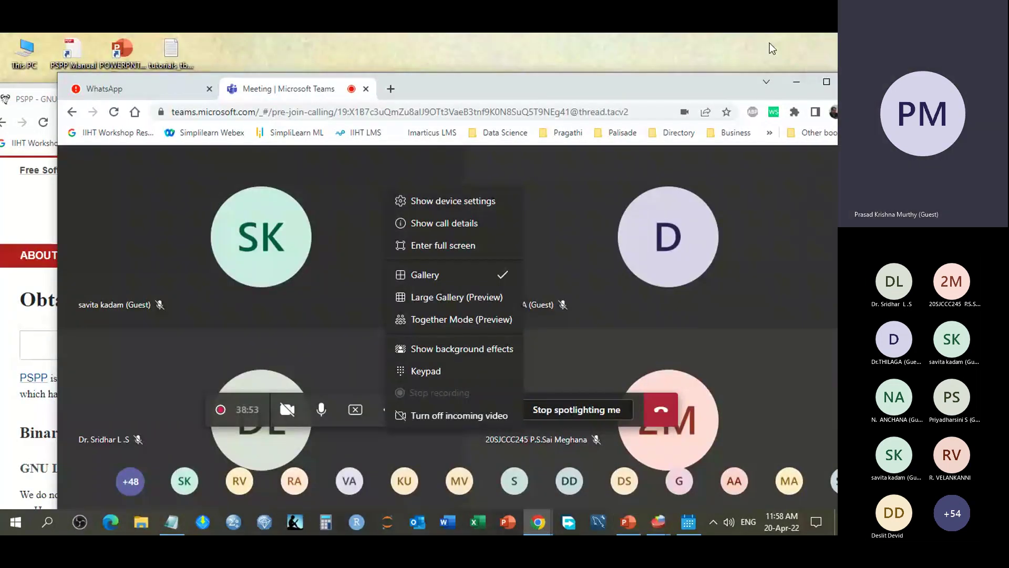
{"action": "left_click", "coordinate": [797, 82]}
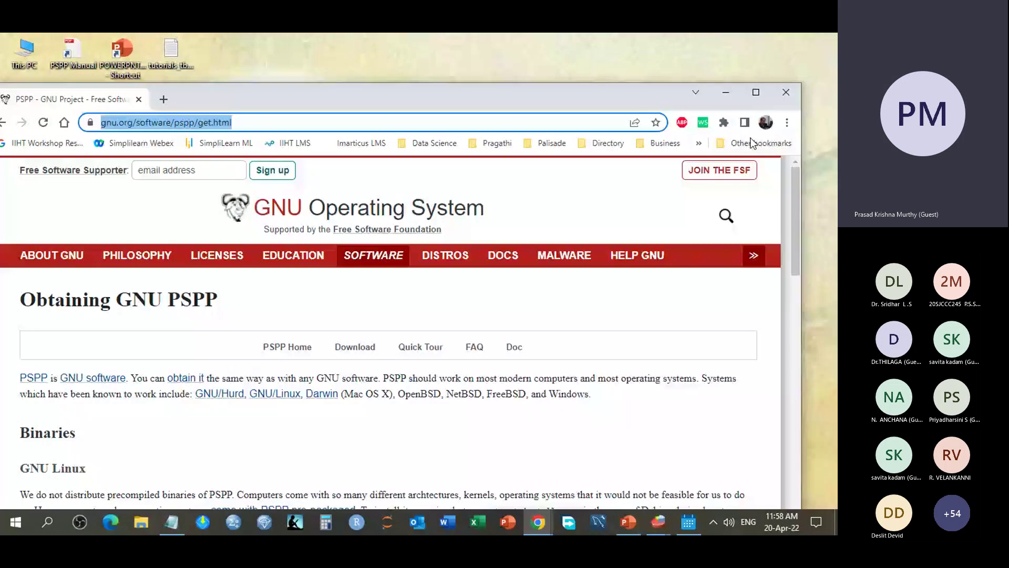
{"action": "left_click", "coordinate": [726, 93]}
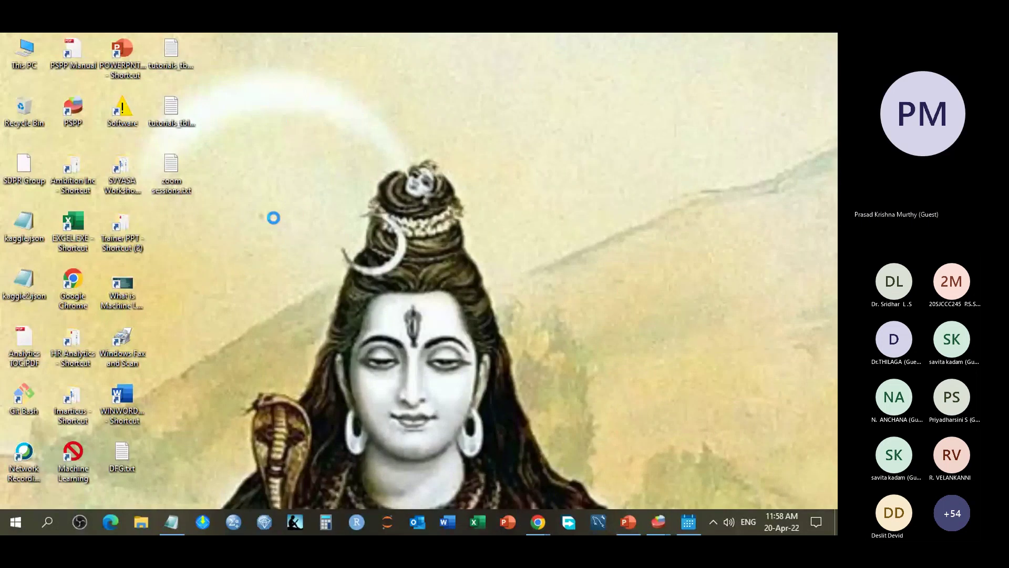
Step: Examine the display resolution choices in the Intel HD Graphics Control Panel, maximized, and close it without changing anything
{"action": "right_click", "coordinate": [284, 126]}
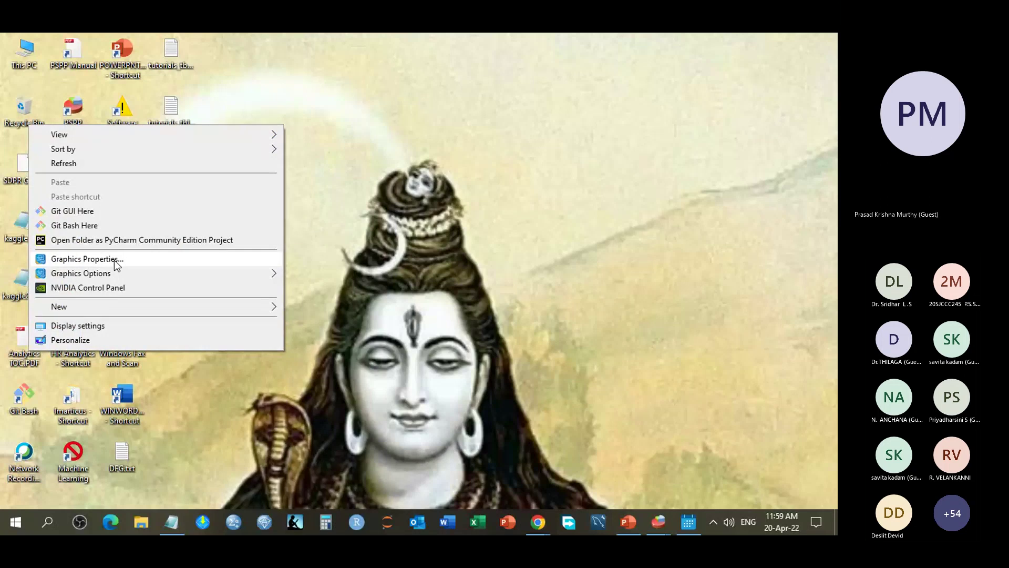
{"action": "left_click", "coordinate": [115, 260]}
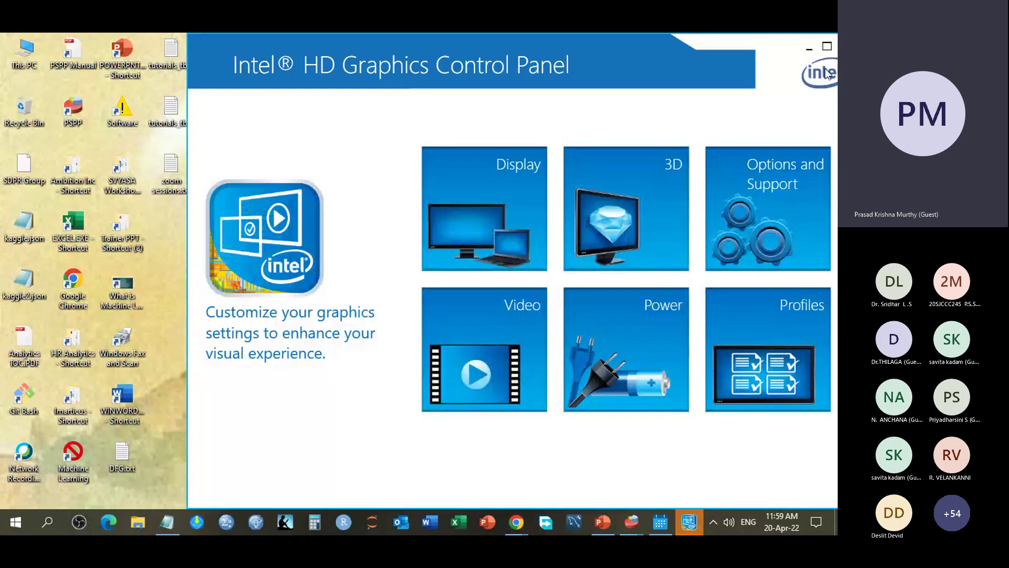
{"action": "double_click", "coordinate": [728, 41]}
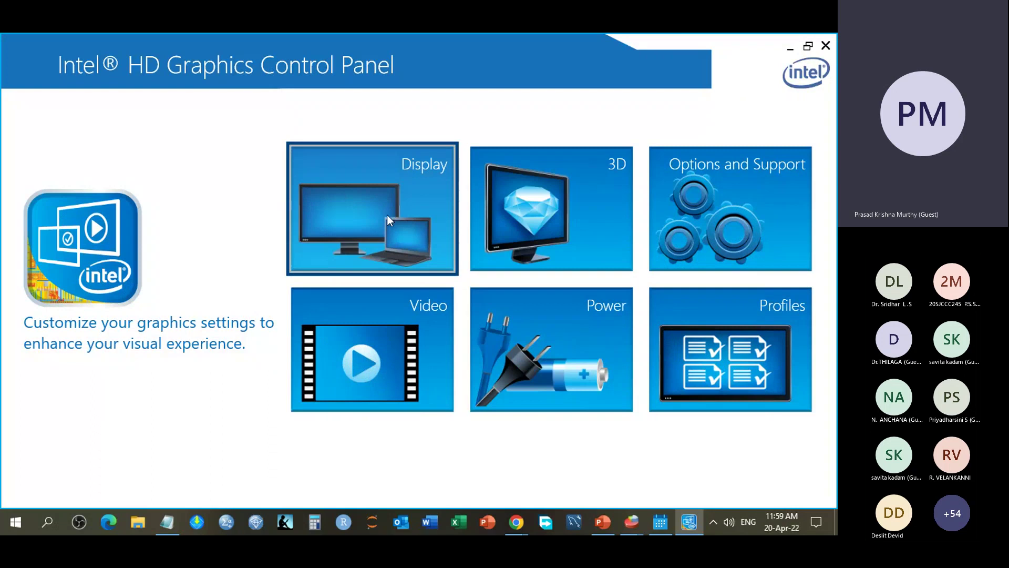
{"action": "left_click", "coordinate": [388, 220]}
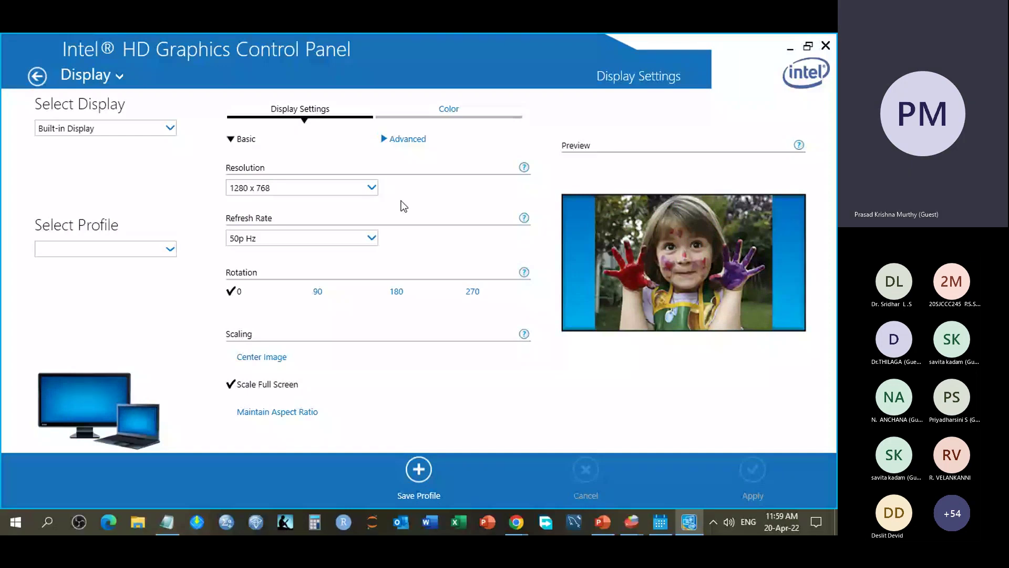
{"action": "left_click", "coordinate": [371, 187]}
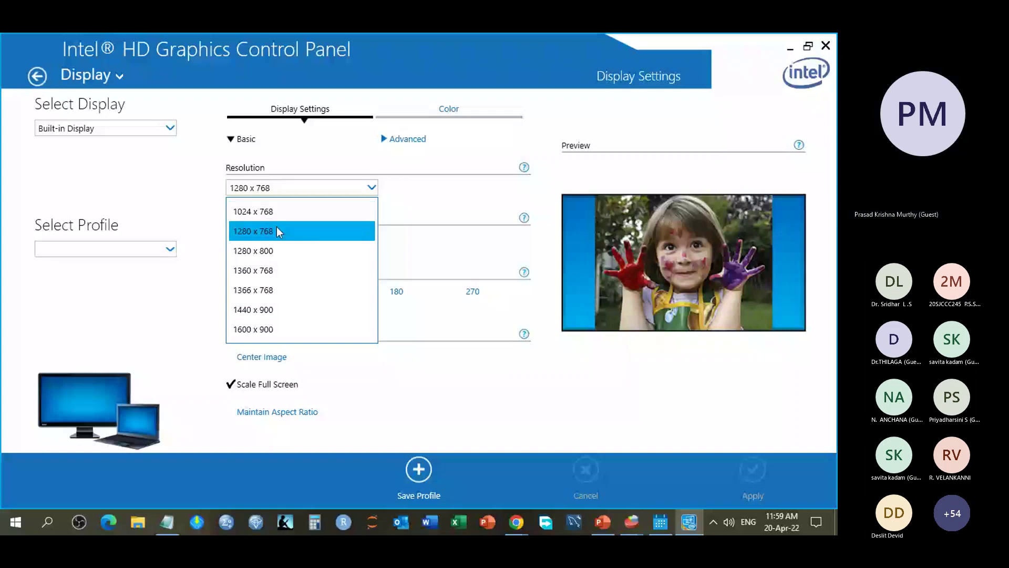
{"action": "left_click", "coordinate": [836, 54]}
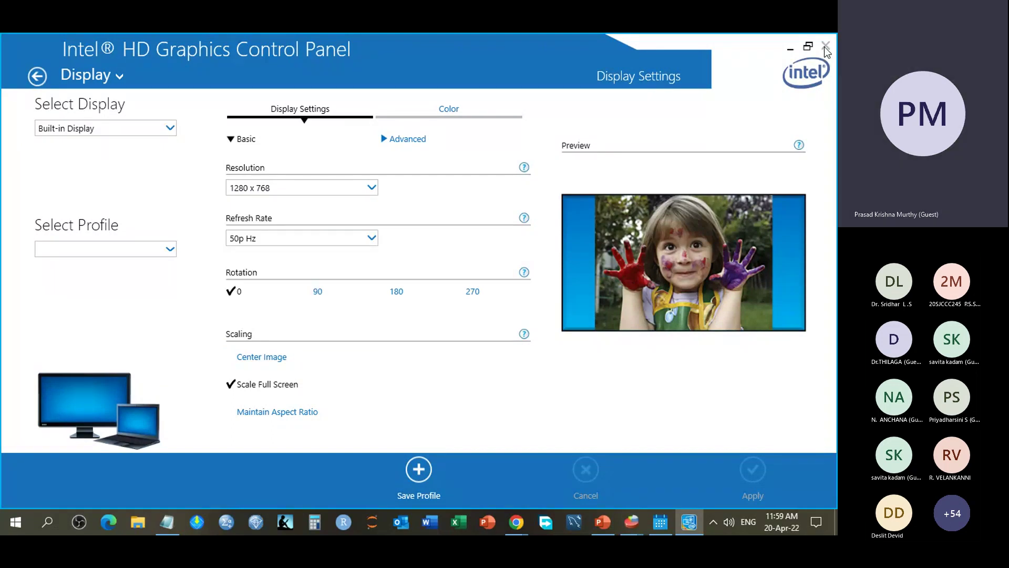
{"action": "left_click", "coordinate": [825, 47]}
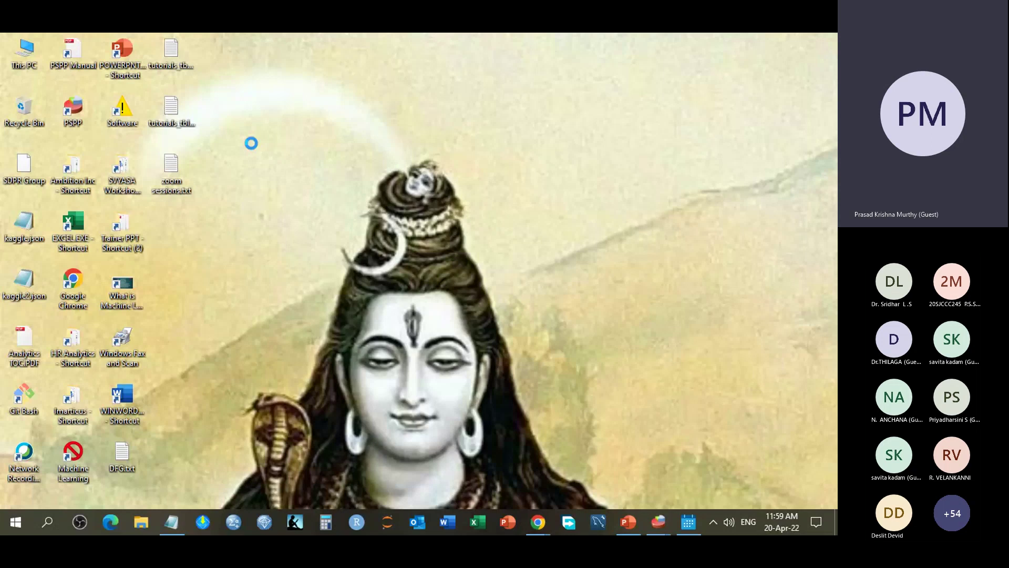
Step: Look through the desktop's graphics options, including Panel Fit and Hot Keys, and choose Custom Resolutions
{"action": "right_click", "coordinate": [64, 164]}
{"action": "mouse_move", "coordinate": [162, 314]}
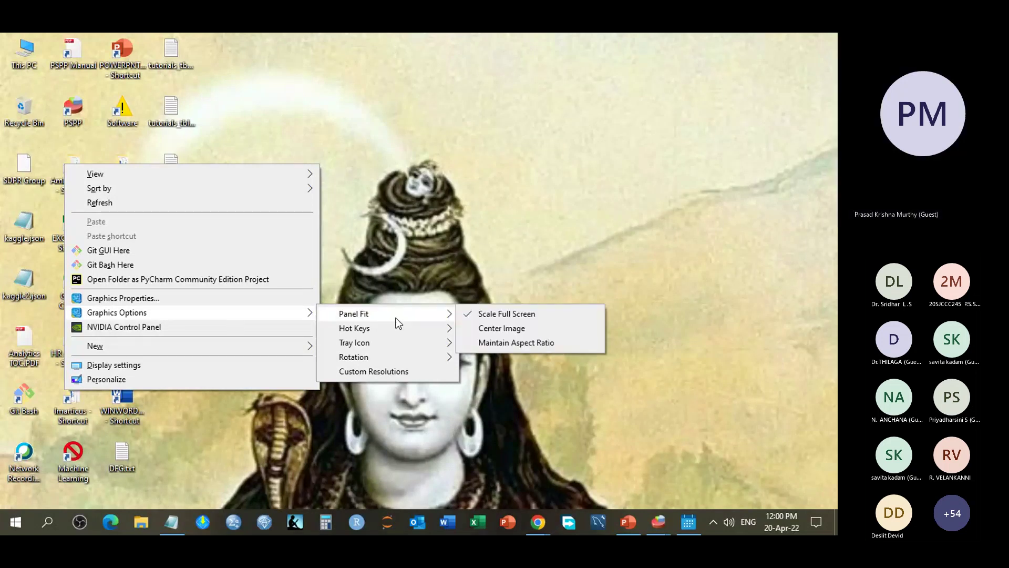
{"action": "mouse_move", "coordinate": [397, 336]}
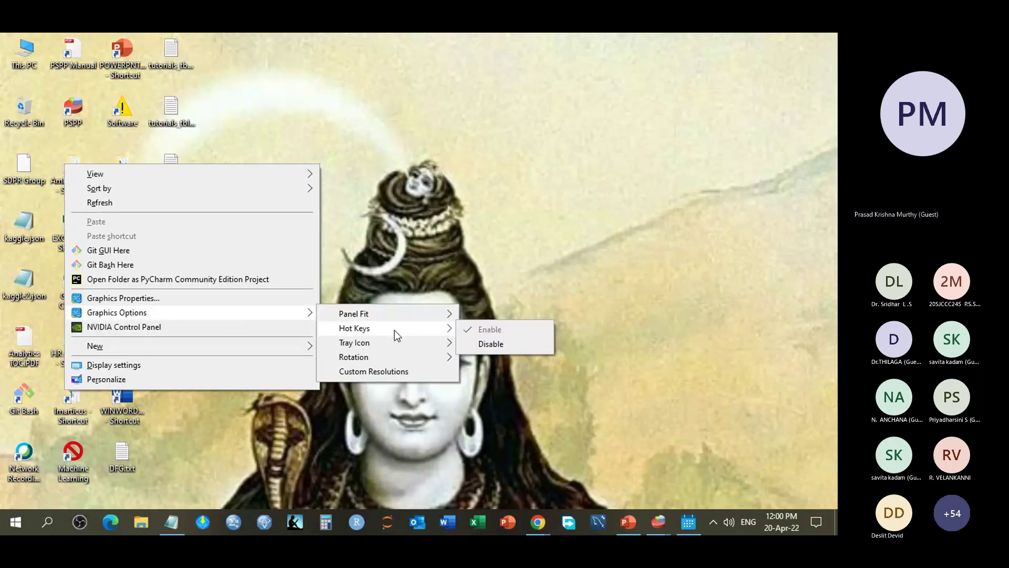
{"action": "mouse_move", "coordinate": [410, 314]}
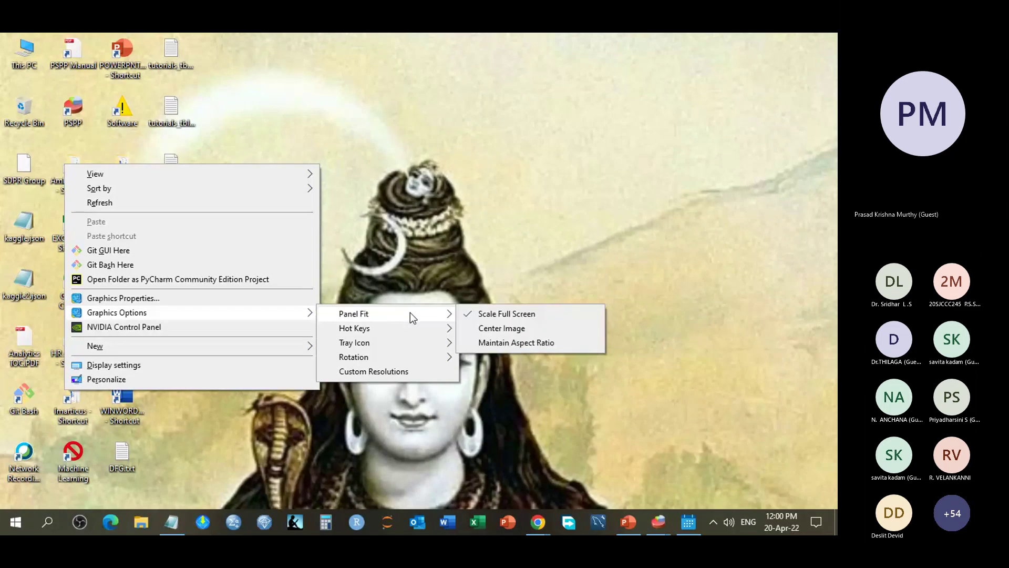
{"action": "left_click", "coordinate": [384, 370]}
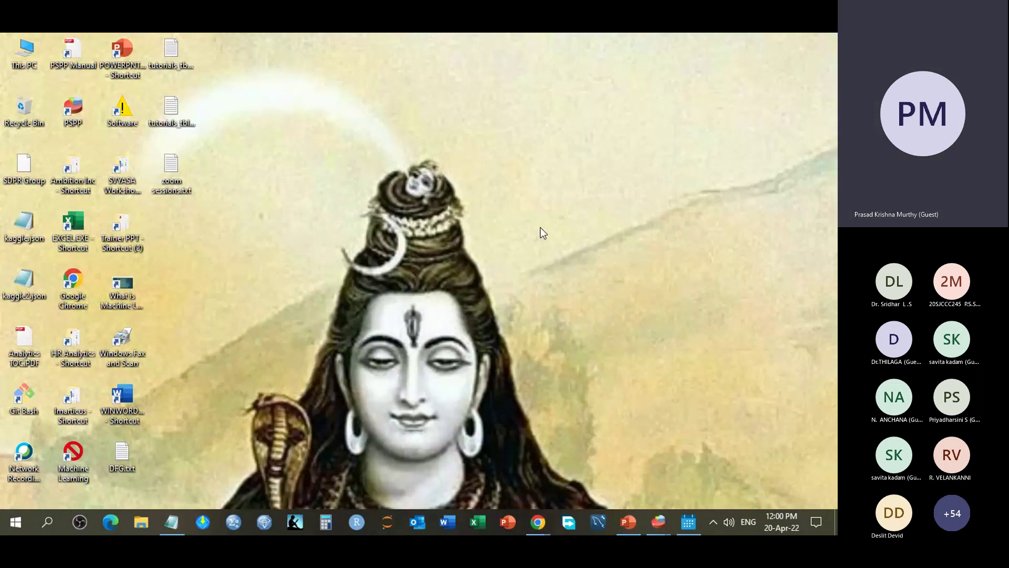
Step: Return to the PSPPIRE Data Editor with P - One Sample t-test.sav and select the Height value of case 12
{"action": "left_click", "coordinate": [658, 522]}
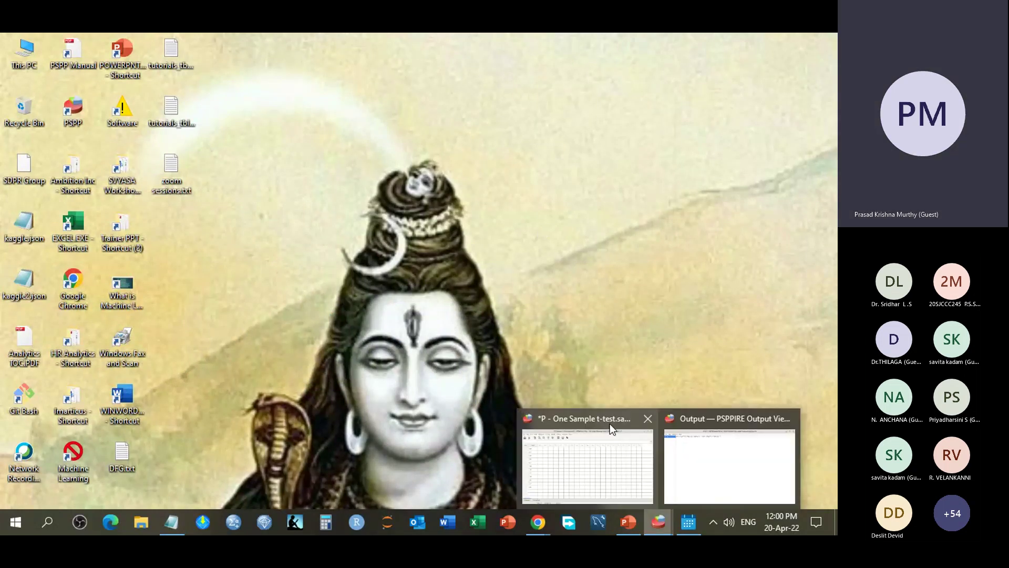
{"action": "left_click", "coordinate": [610, 423]}
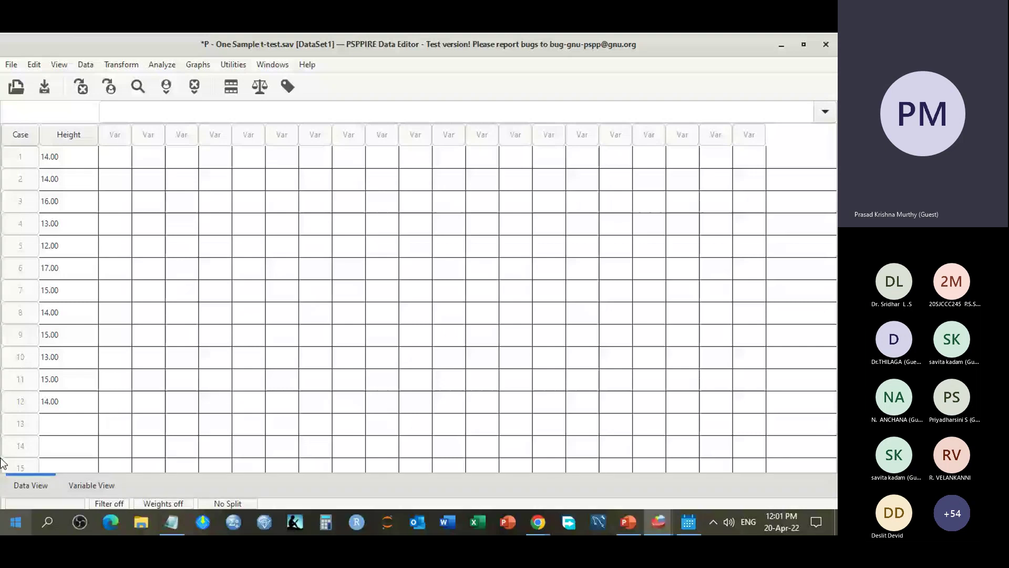
{"action": "left_click", "coordinate": [68, 157]}
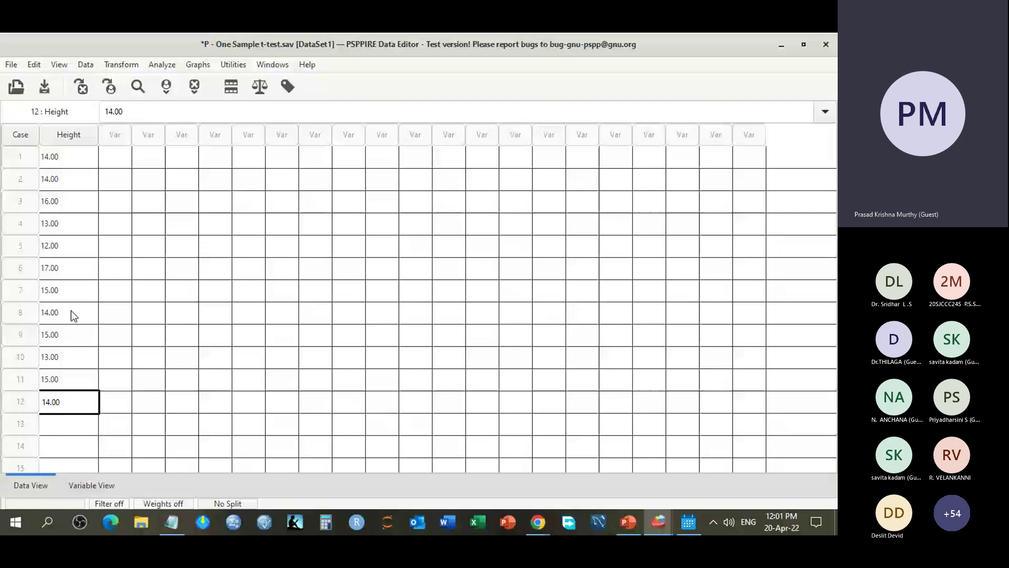
Step: Set the measure of the Height variable to Scale and return to the data values
{"action": "left_click", "coordinate": [84, 485]}
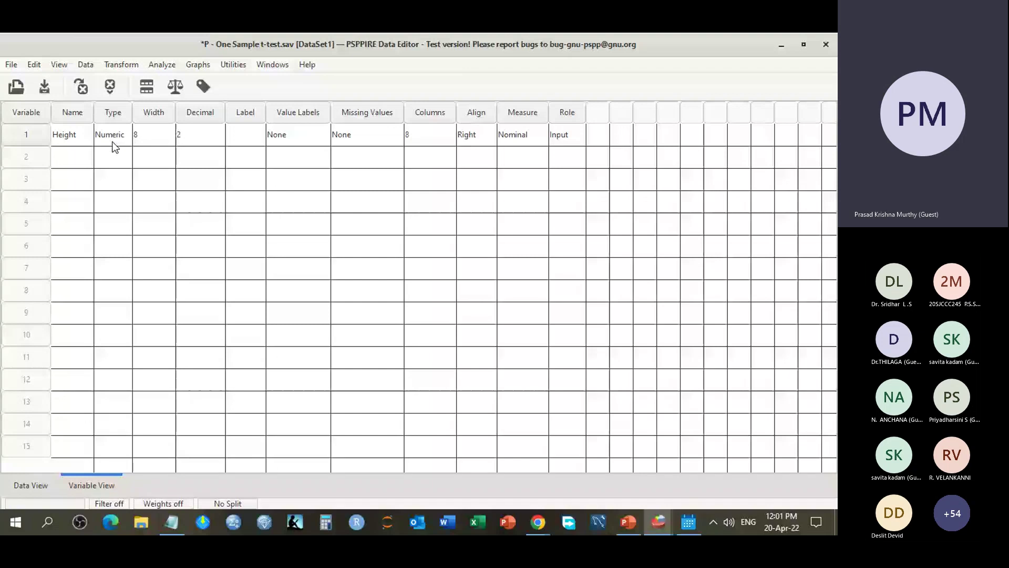
{"action": "left_click", "coordinate": [523, 135]}
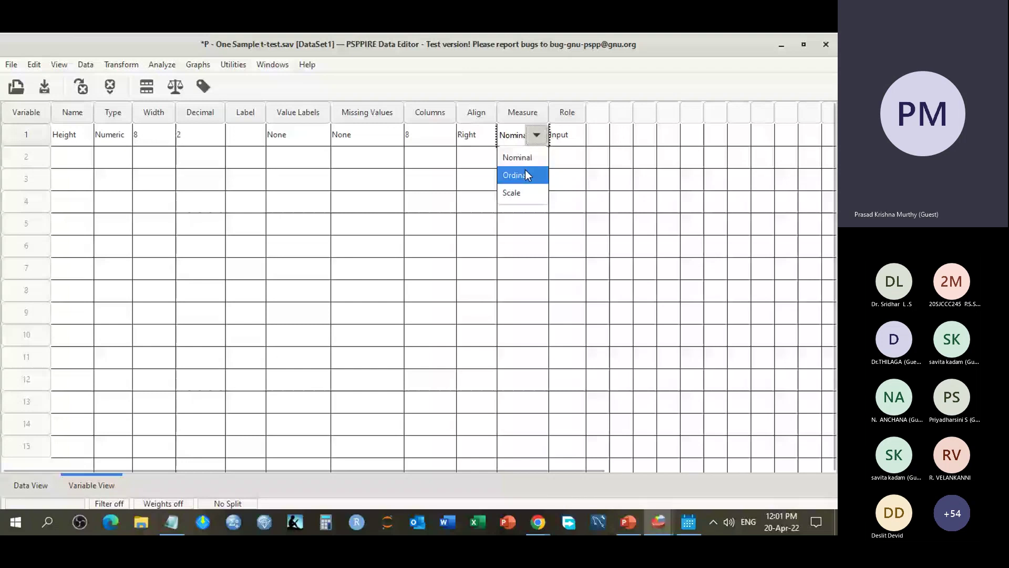
{"action": "left_click", "coordinate": [512, 192]}
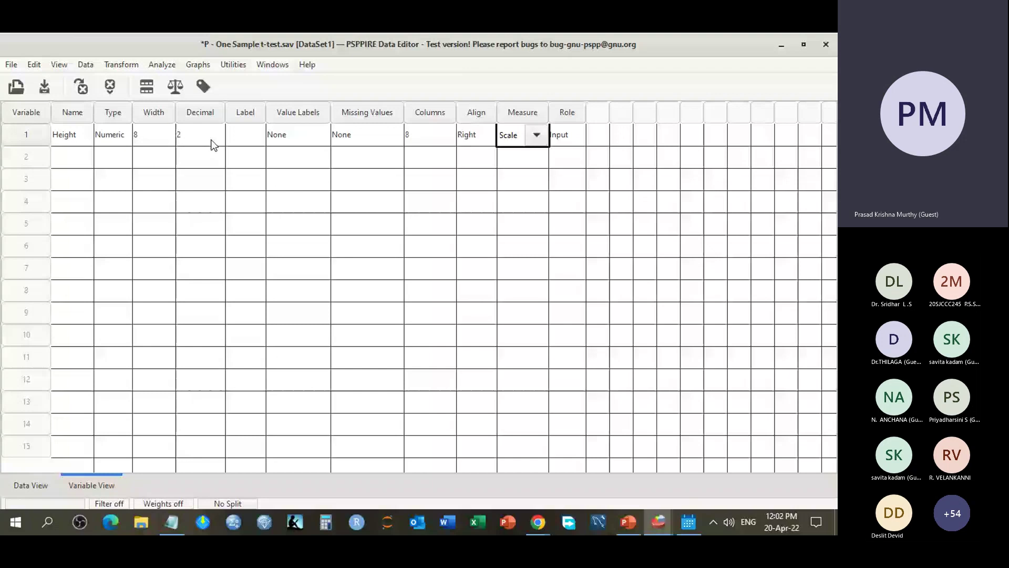
{"action": "left_click", "coordinate": [28, 484]}
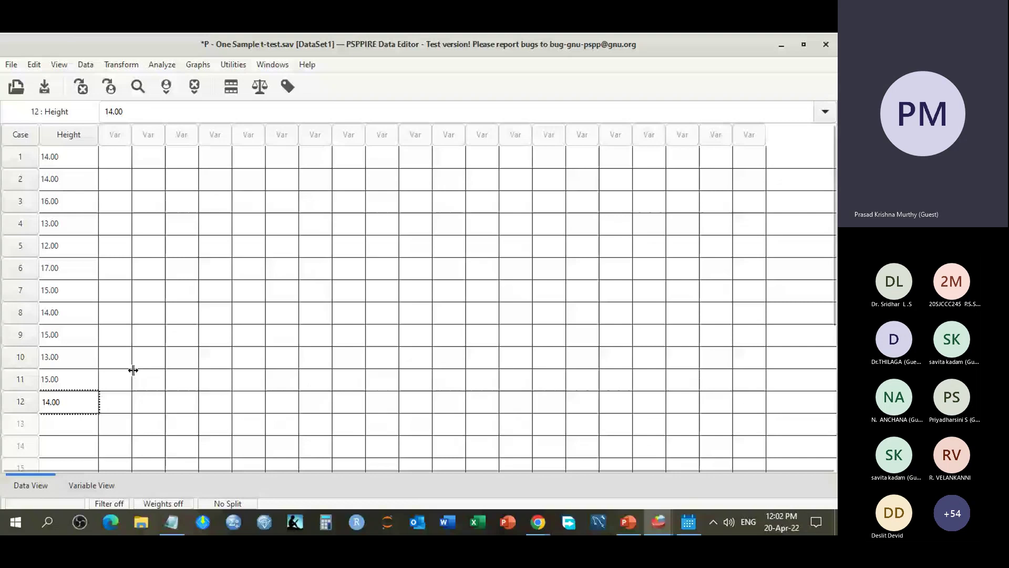
Step: Plot a histogram of Height with the normal curve displayed and bring up the output viewer
{"action": "left_click", "coordinate": [163, 65]}
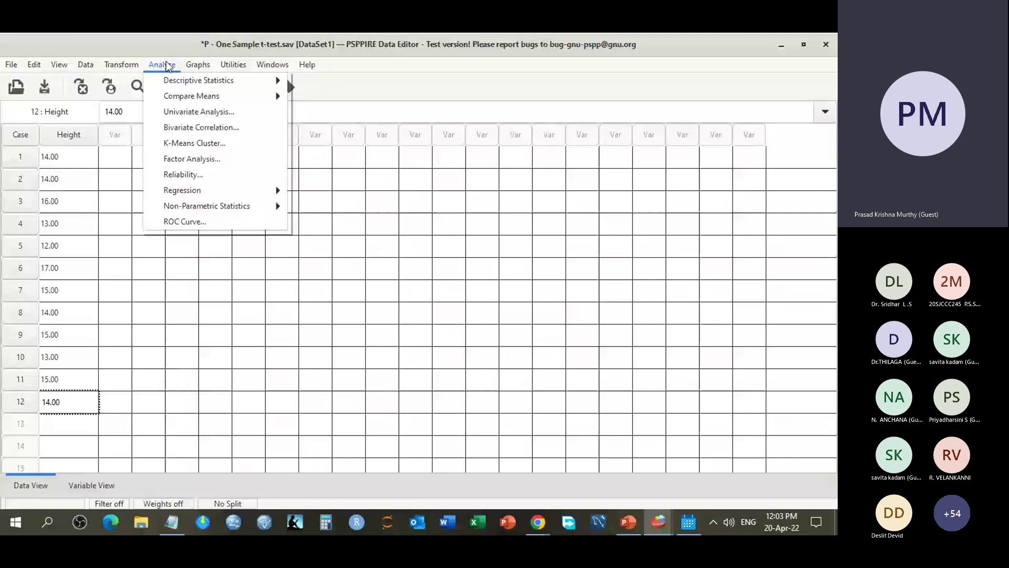
{"action": "mouse_move", "coordinate": [167, 99]}
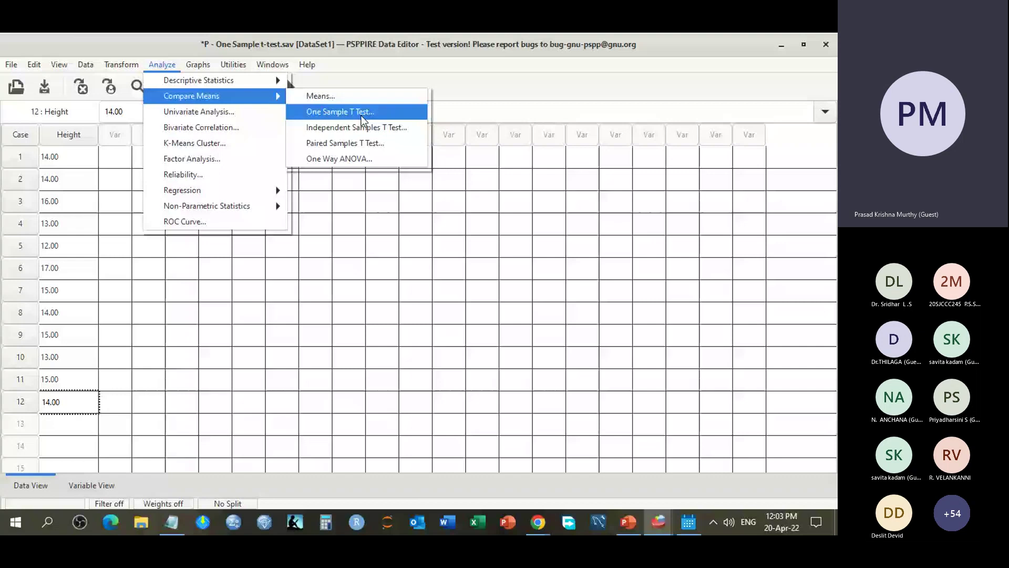
{"action": "mouse_move", "coordinate": [198, 64]}
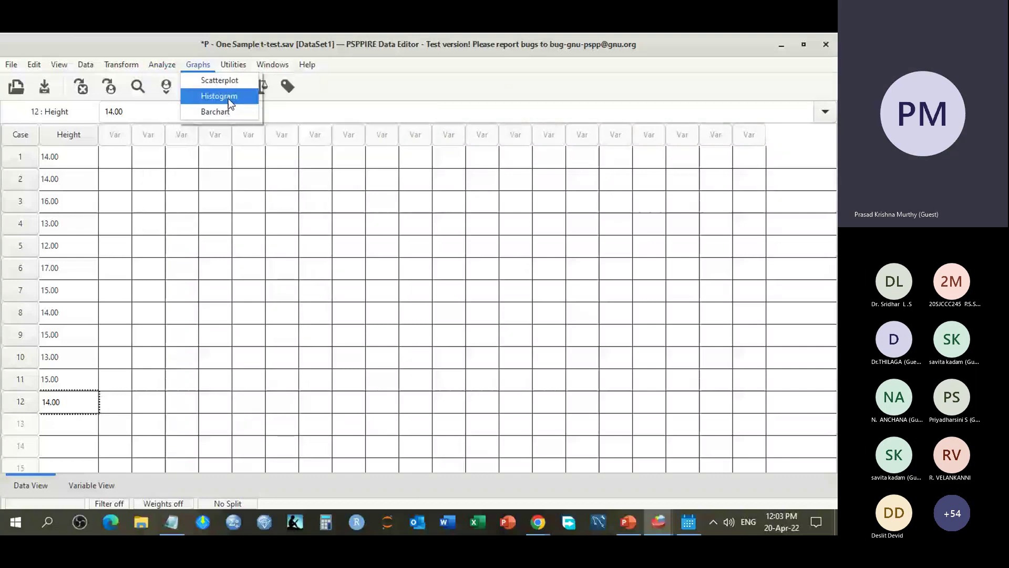
{"action": "left_click", "coordinate": [228, 98]}
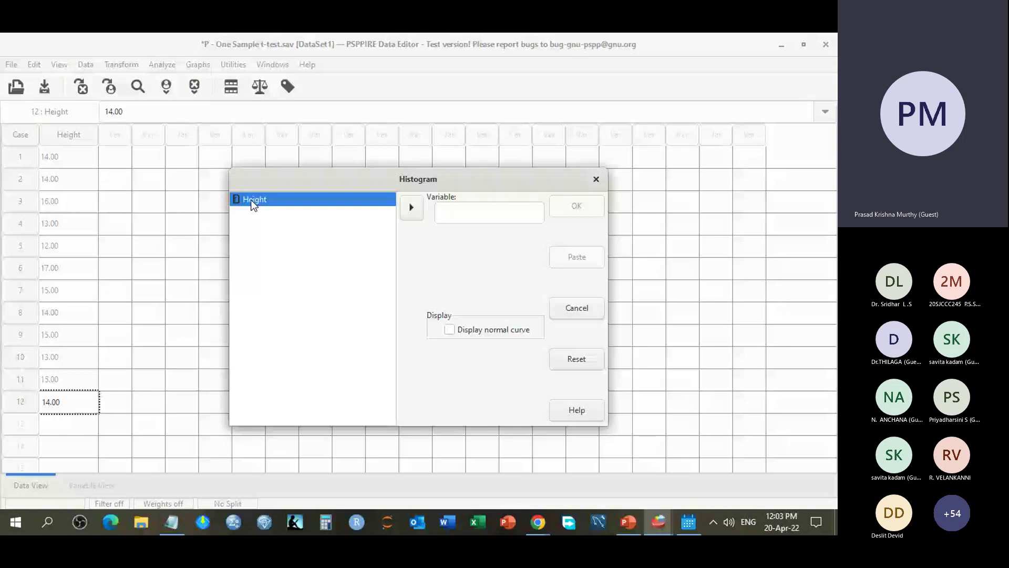
{"action": "double_click", "coordinate": [251, 200]}
{"action": "left_click", "coordinate": [457, 329]}
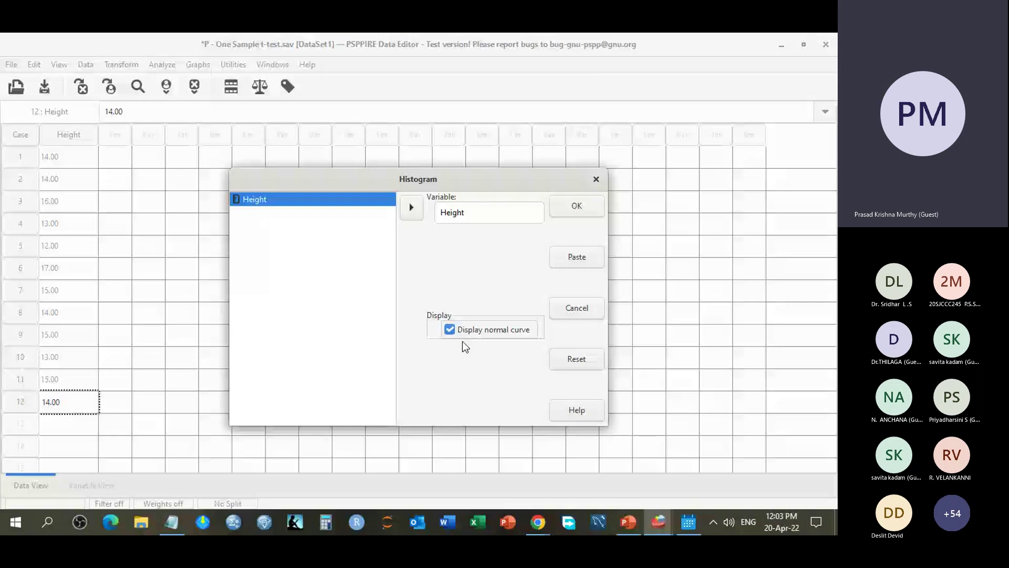
{"action": "key", "text": "Return"}
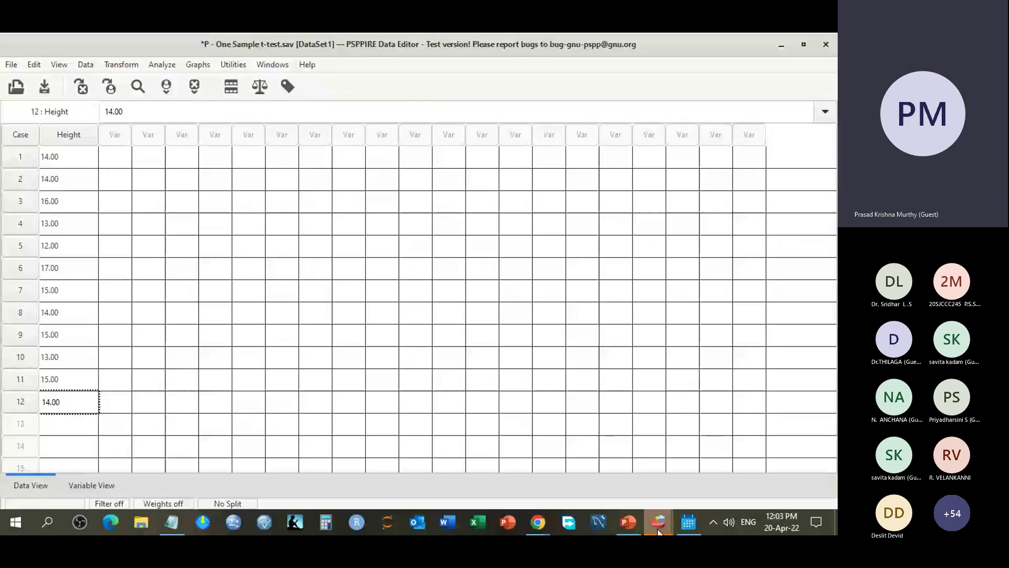
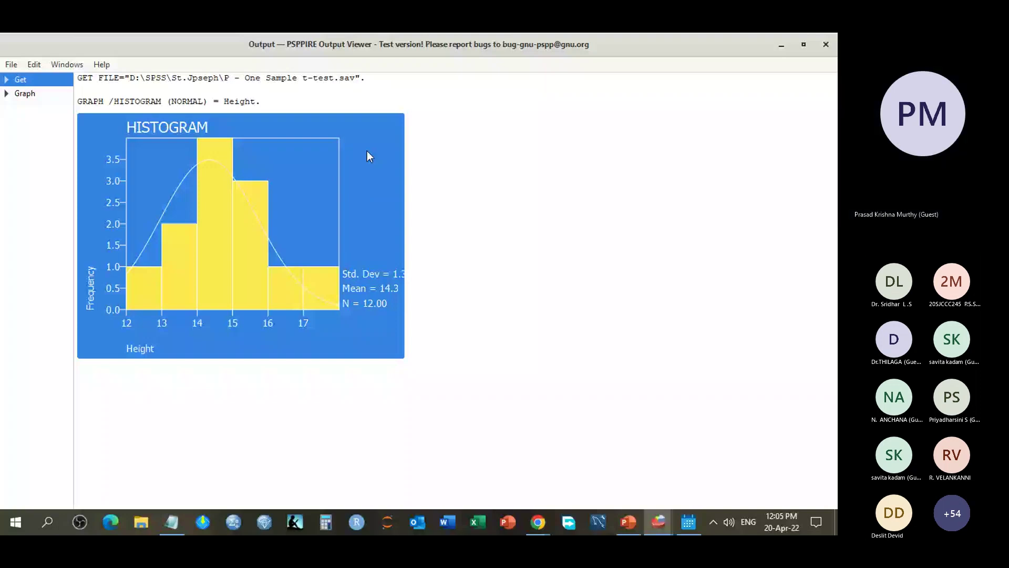
Step: Deselect and examine the Height histogram in the output viewer, then return to the data editor
{"action": "left_click", "coordinate": [11, 199]}
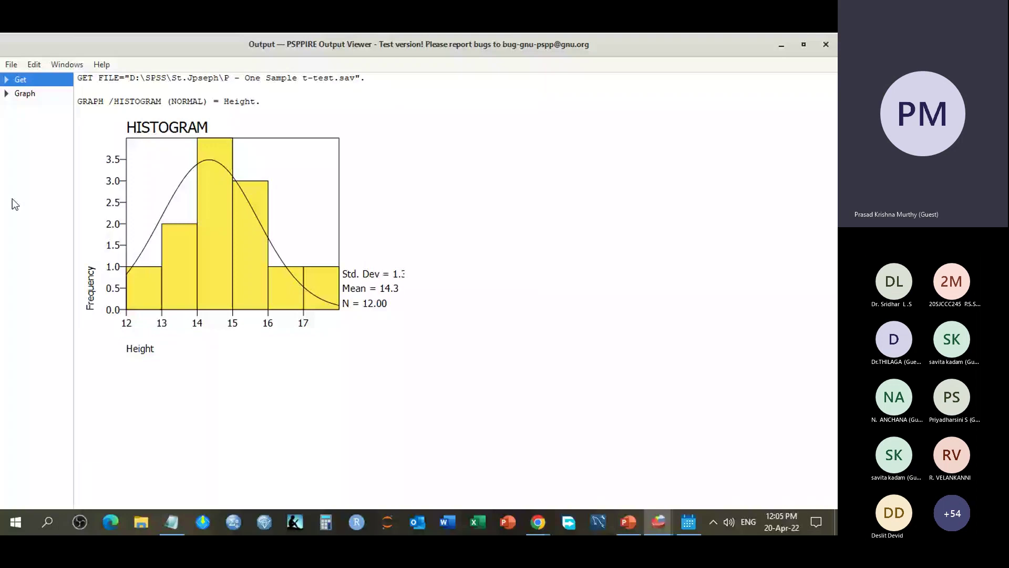
{"action": "key", "text": "alt+f"}
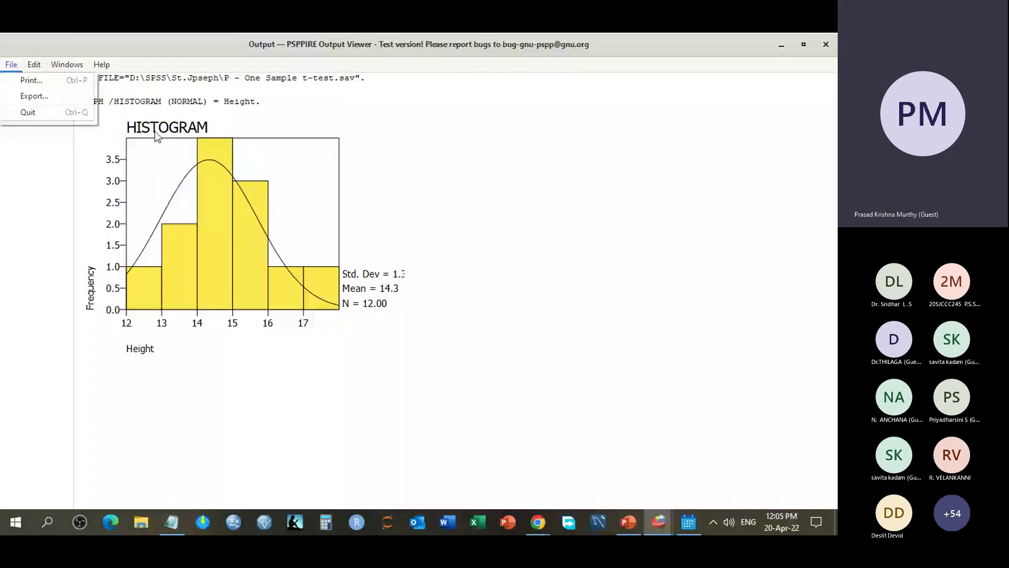
{"action": "key", "text": "Escape"}
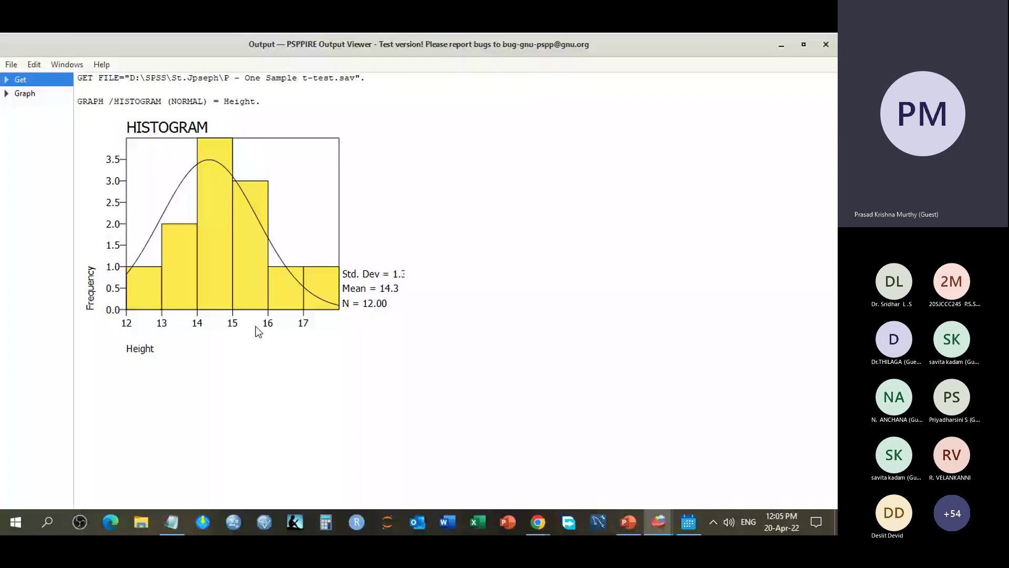
{"action": "mouse_move", "coordinate": [538, 522]}
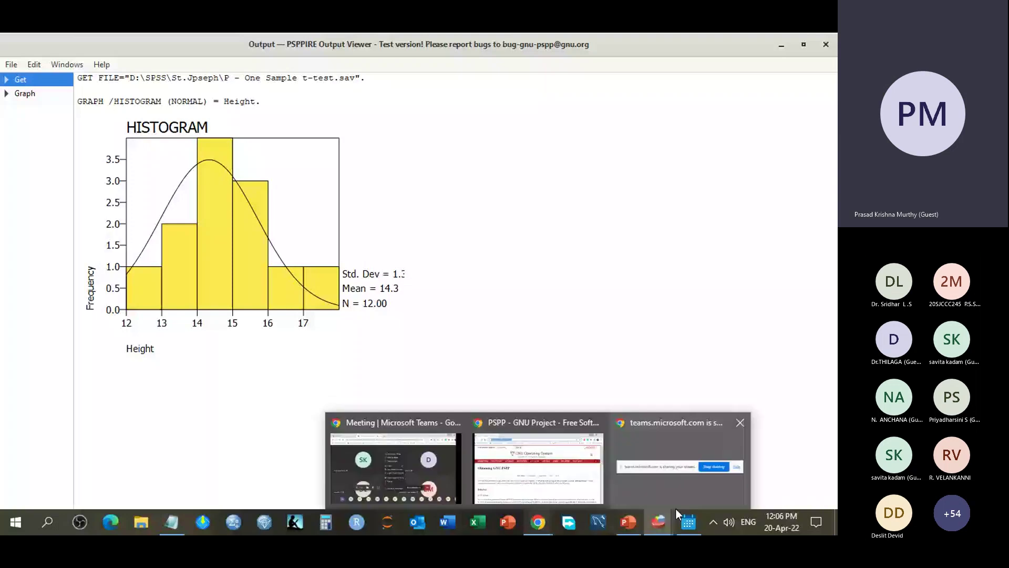
{"action": "key", "text": "alt+Tab"}
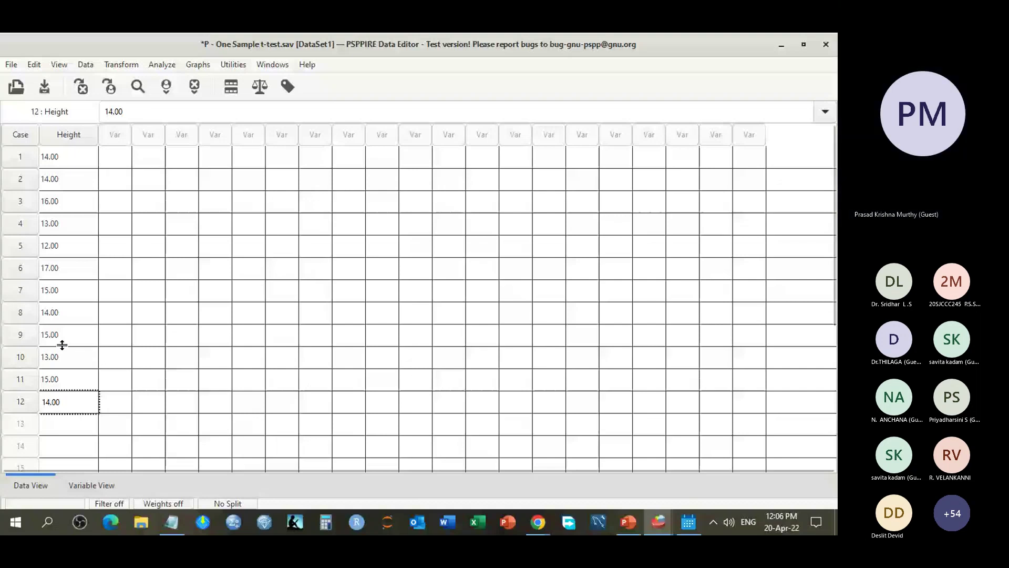
Step: Start a One Sample T Test with Height as the test variable
{"action": "left_click", "coordinate": [159, 64]}
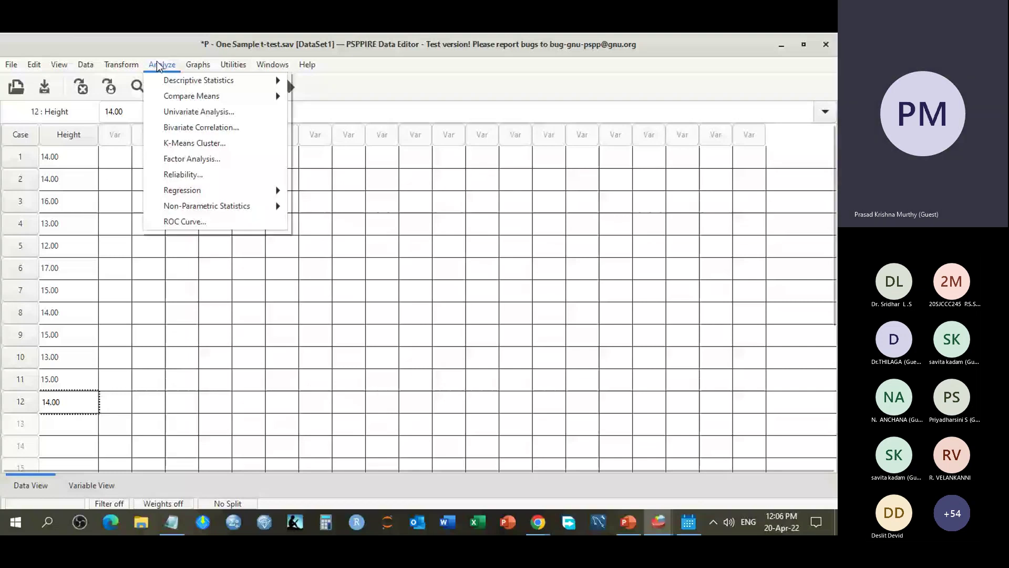
{"action": "mouse_move", "coordinate": [221, 95]}
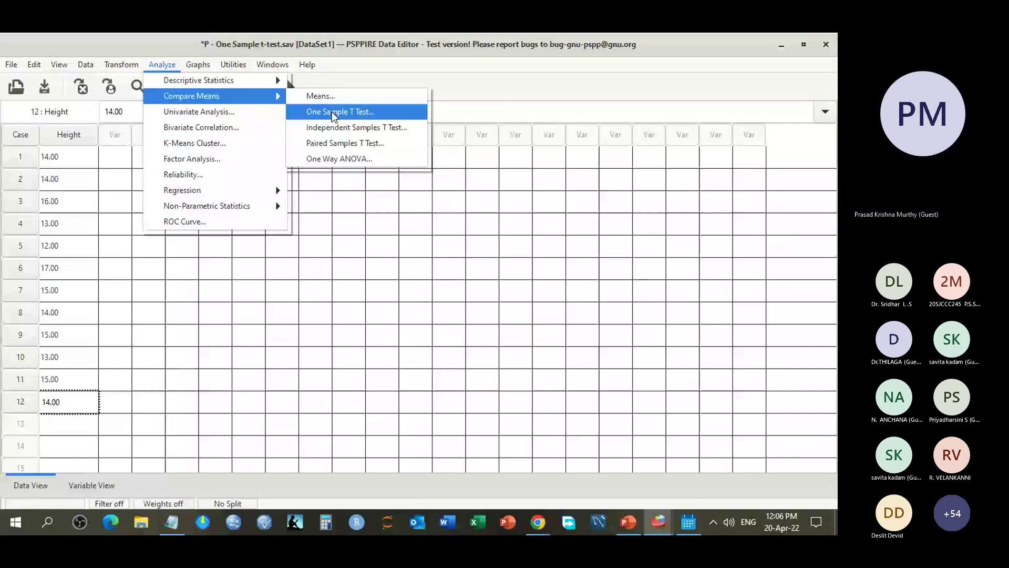
{"action": "left_click", "coordinate": [333, 113]}
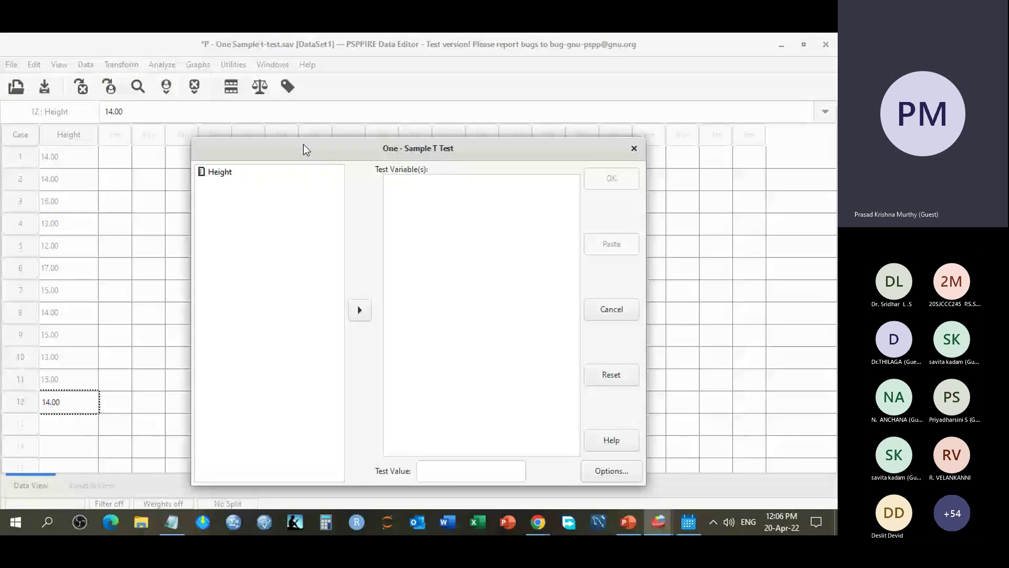
{"action": "left_click_drag", "start_coordinate": [304, 144], "coordinate": [330, 60]}
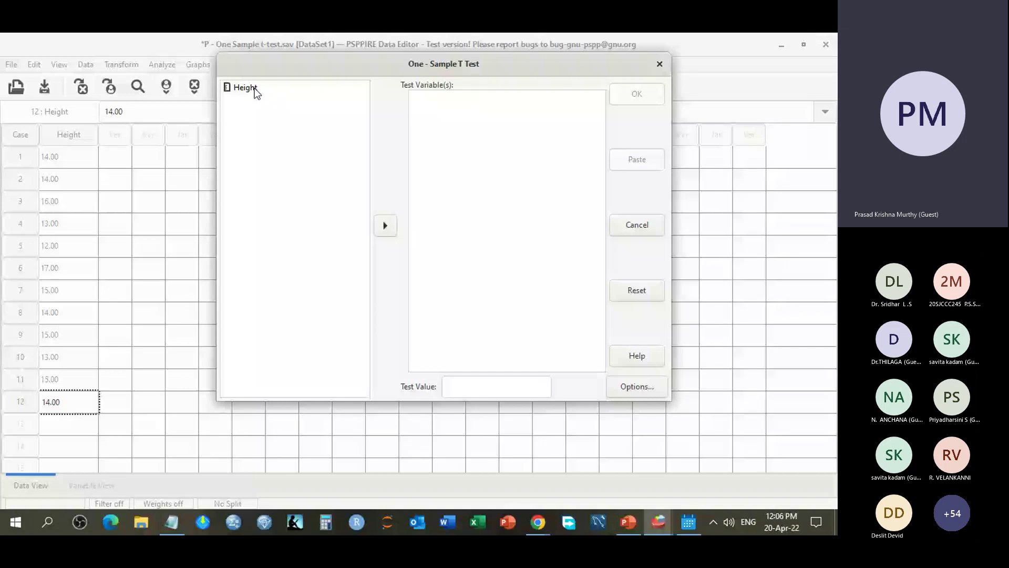
{"action": "left_click", "coordinate": [243, 89]}
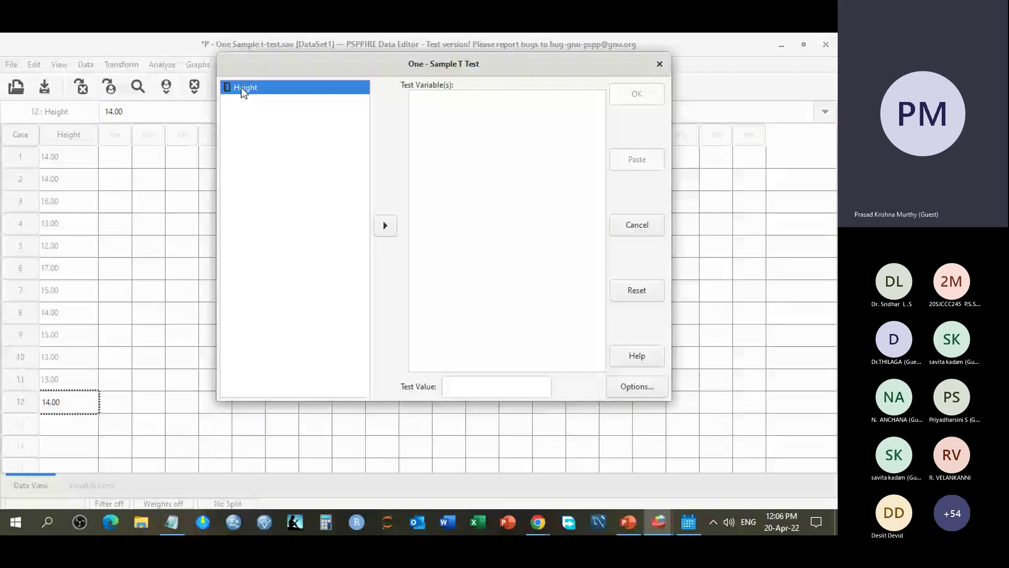
{"action": "left_click_drag", "start_coordinate": [241, 87], "coordinate": [445, 170]}
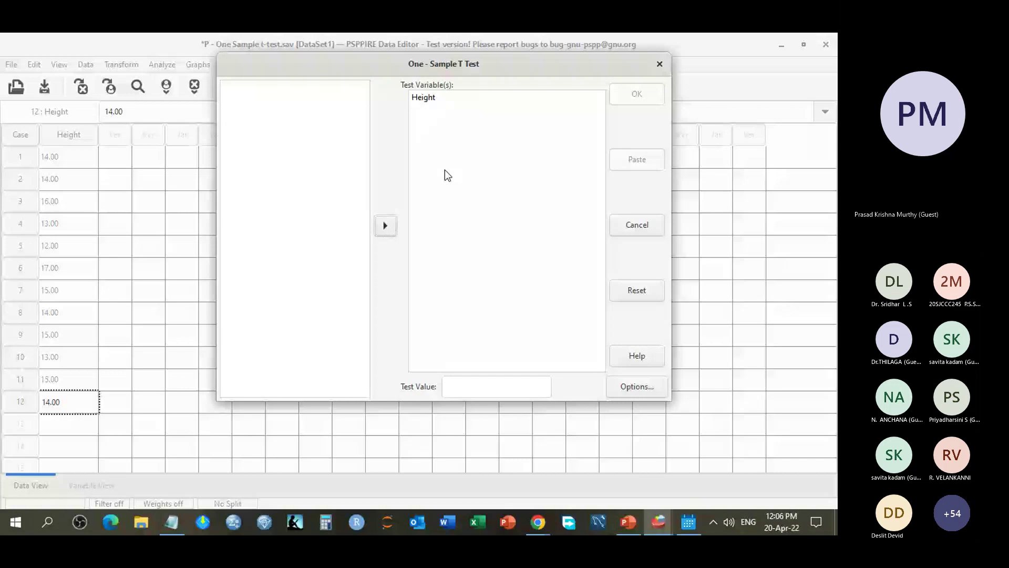
Step: Set the test value to 15, run the one-sample t-test, and bring up its results in the output viewer
{"action": "left_click", "coordinate": [478, 387]}
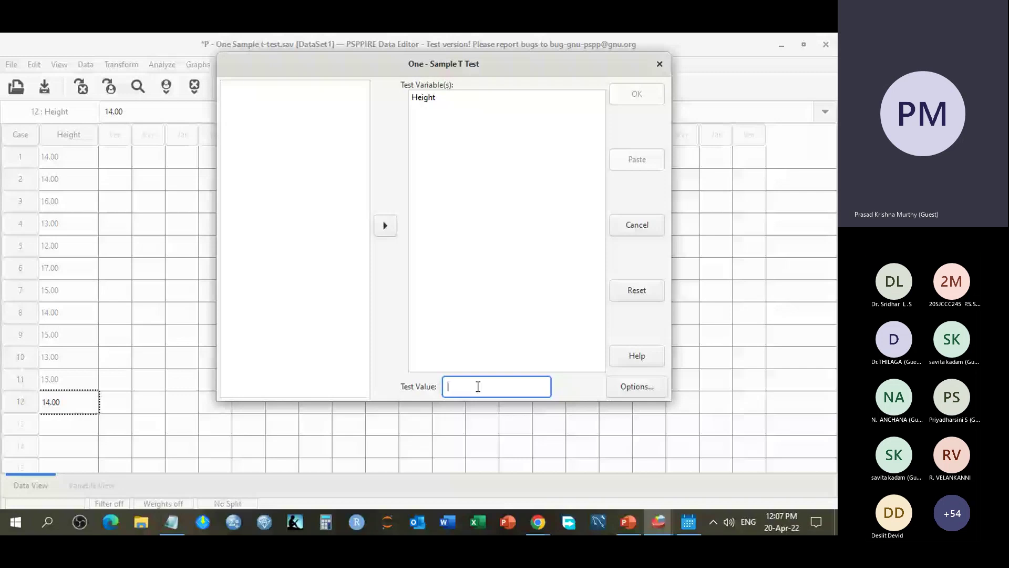
{"action": "type", "text": "1"}
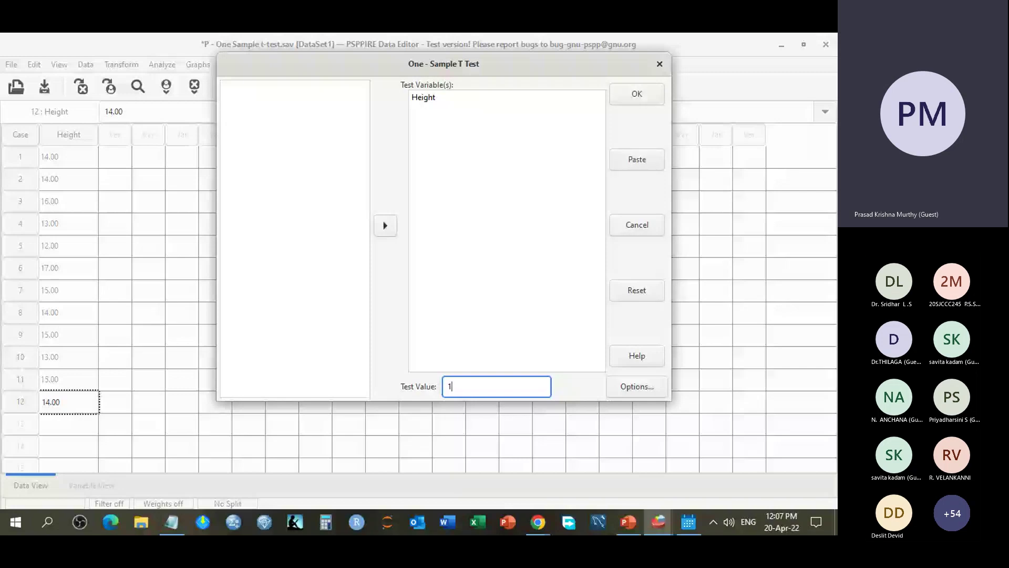
{"action": "type", "text": "5"}
{"action": "key", "text": "Return"}
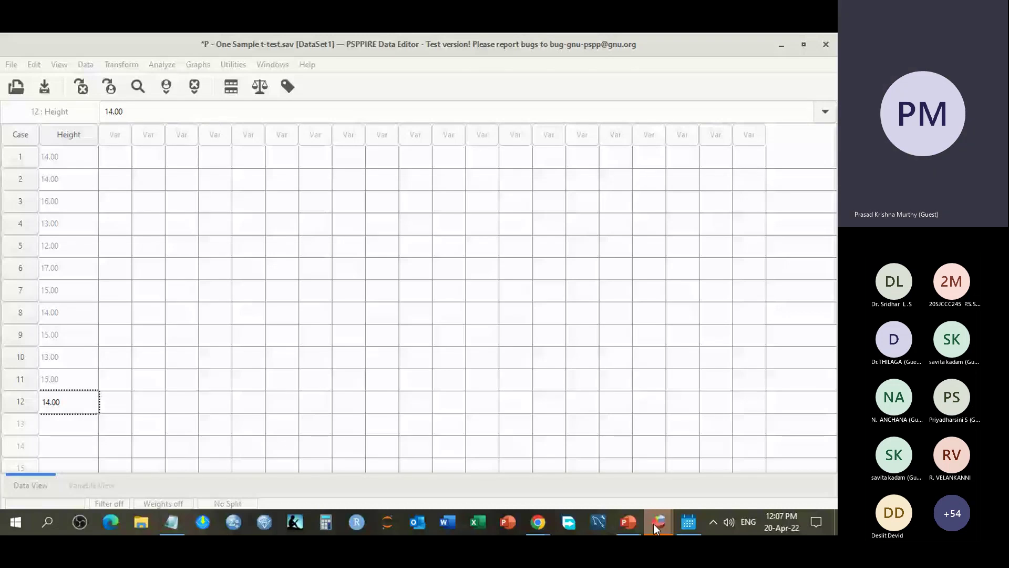
{"action": "left_click", "coordinate": [654, 524]}
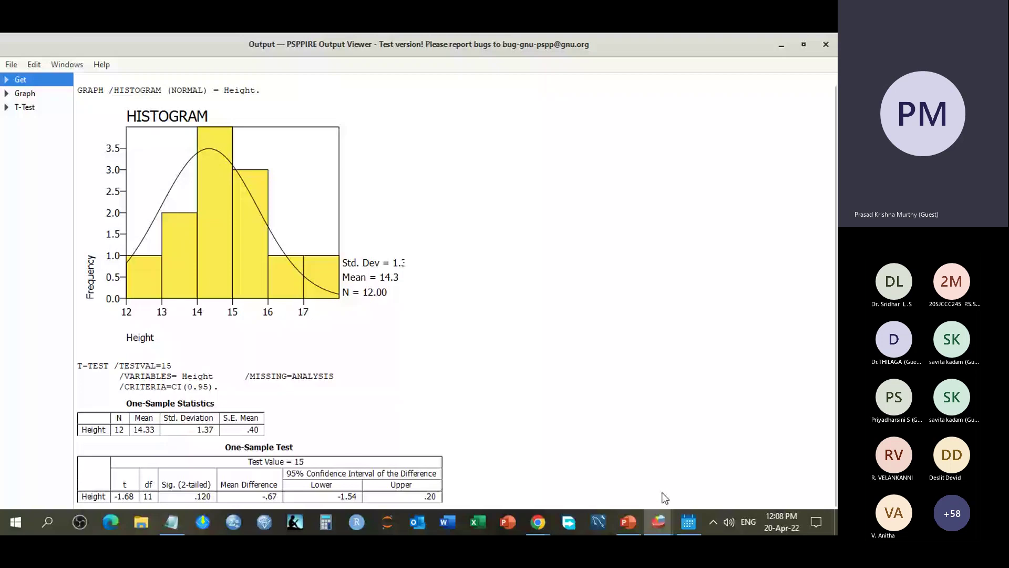
Step: Switch to the Microsoft Teams meeting window in Chrome
{"action": "mouse_move", "coordinate": [537, 522]}
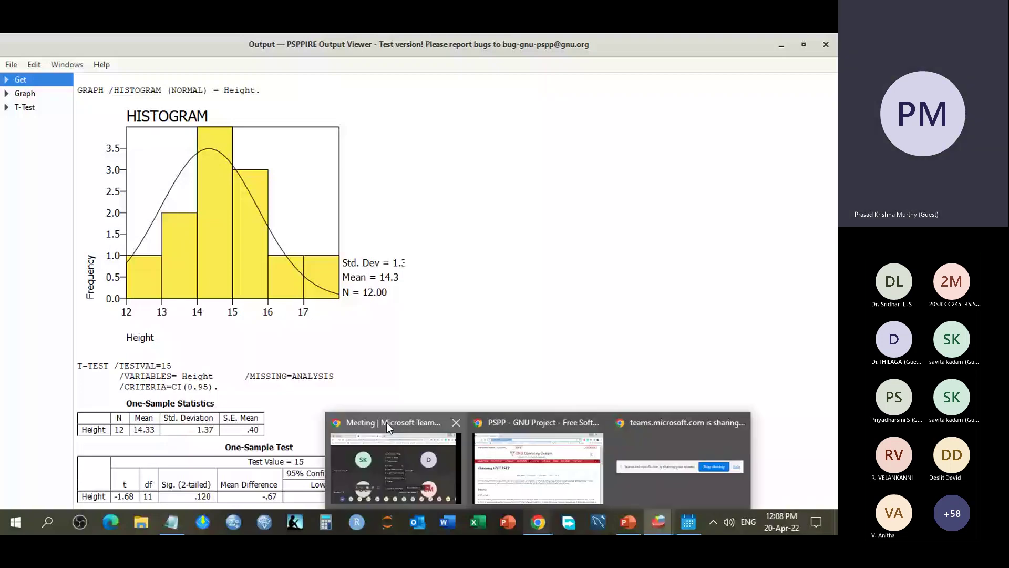
{"action": "left_click", "coordinate": [386, 421]}
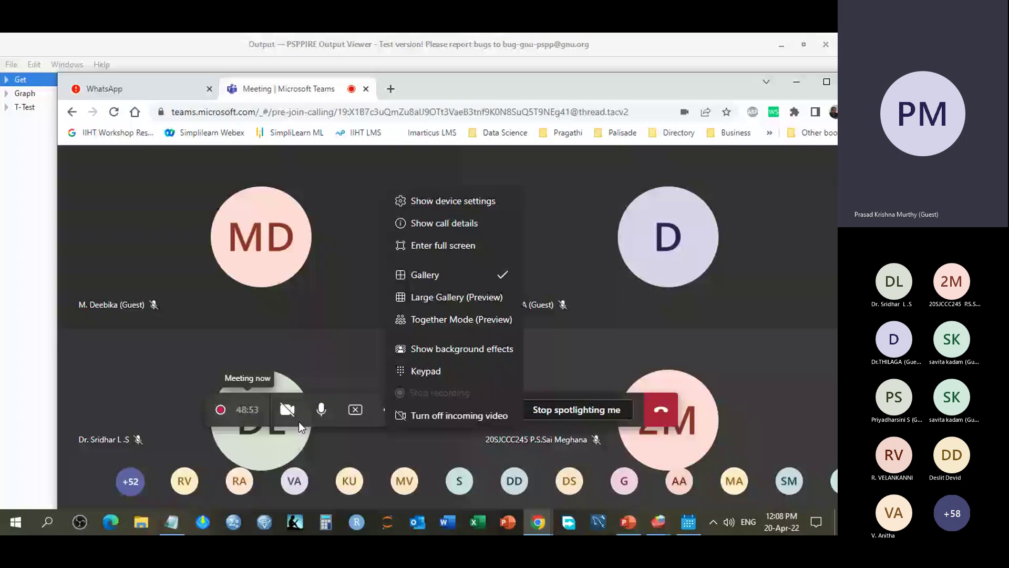
Step: Leave the meeting window and open the recent document Parametric Tests.docx in Word
{"action": "left_click", "coordinate": [579, 340]}
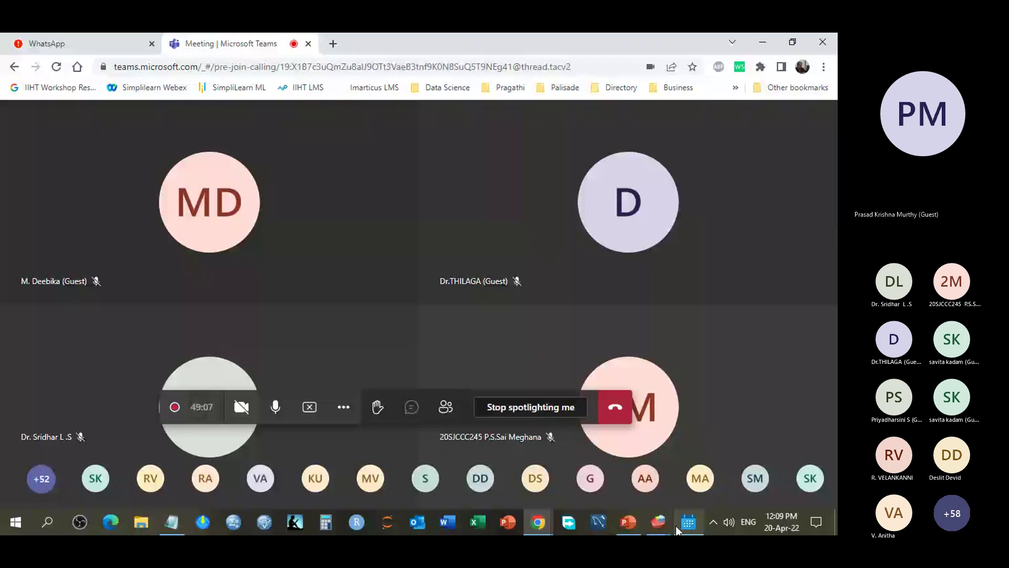
{"action": "left_click", "coordinate": [658, 522]}
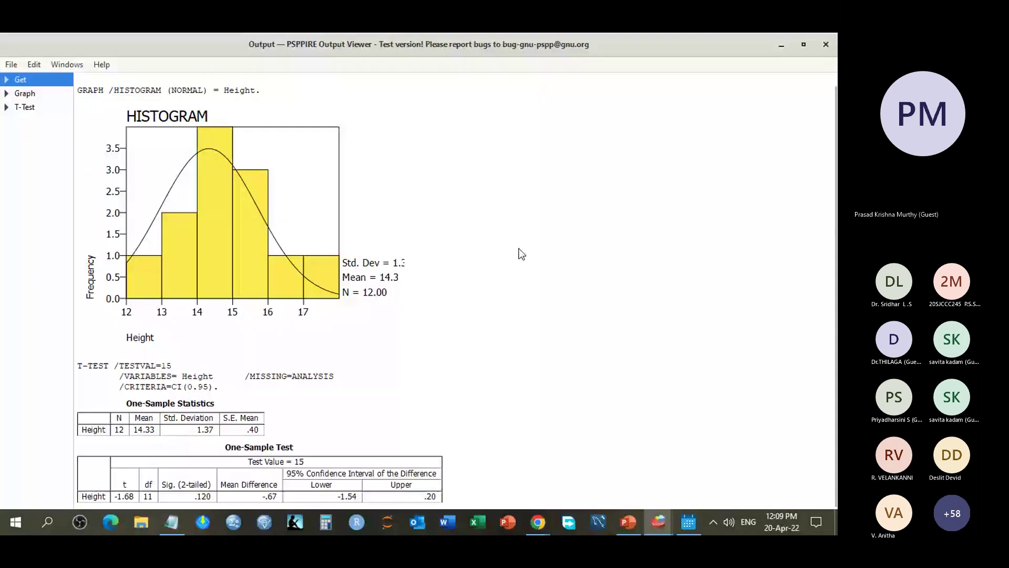
{"action": "left_click", "coordinate": [17, 522]}
{"action": "left_click", "coordinate": [18, 523]}
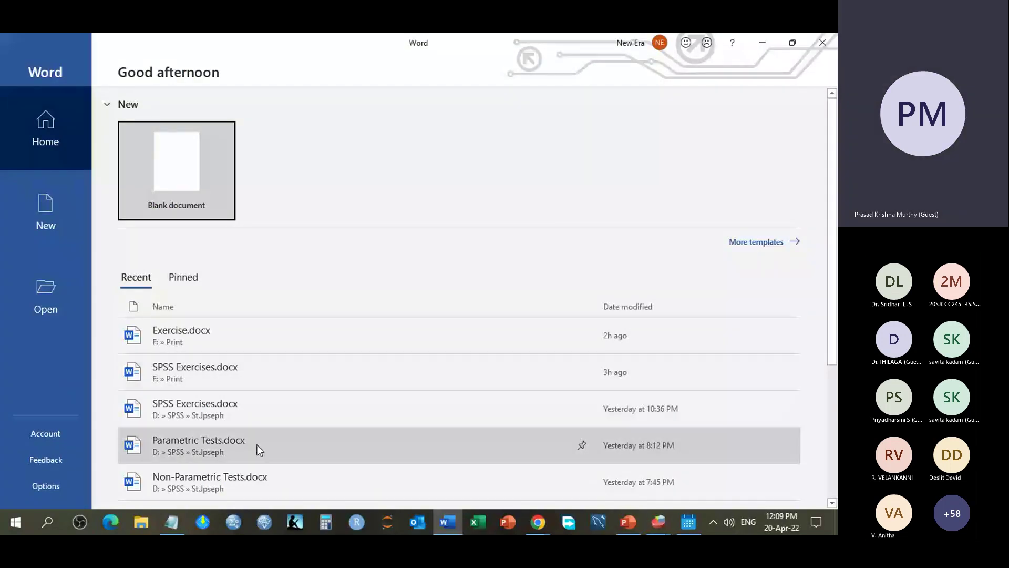
{"action": "left_click", "coordinate": [257, 444]}
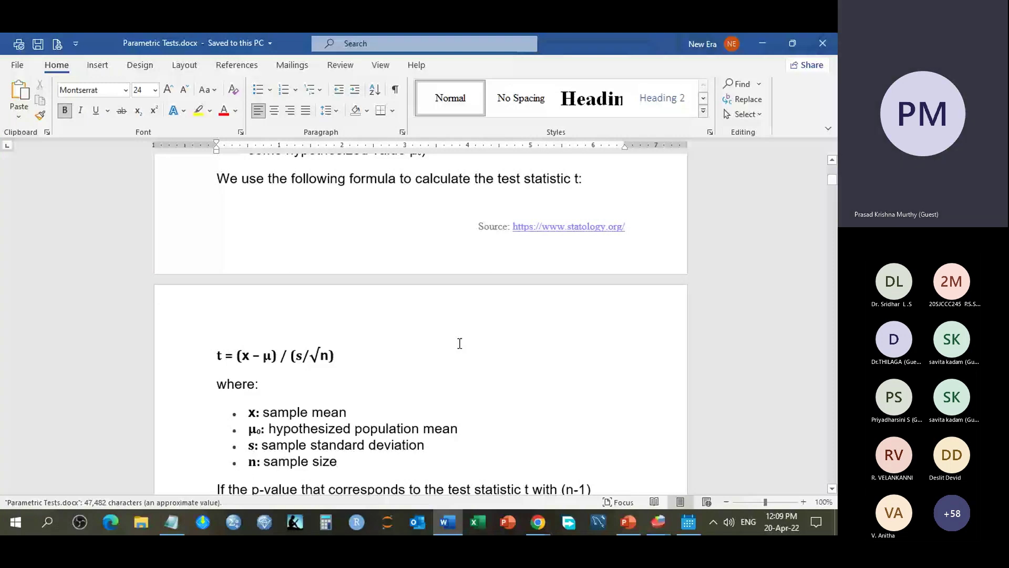
Step: Find the one-sample t-test example in the document and enlarge its Step 3 test statistic formula to 220% zoom
{"action": "scroll", "coordinate": [459, 343], "scroll_direction": "down", "scroll_amount": 15}
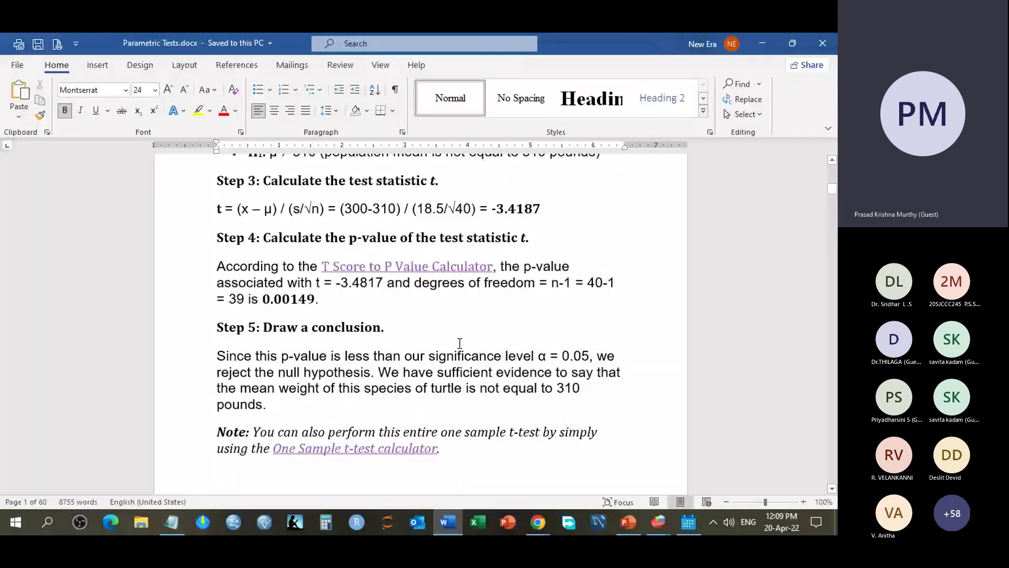
{"action": "scroll", "coordinate": [459, 343], "scroll_direction": "up", "scroll_amount": 3}
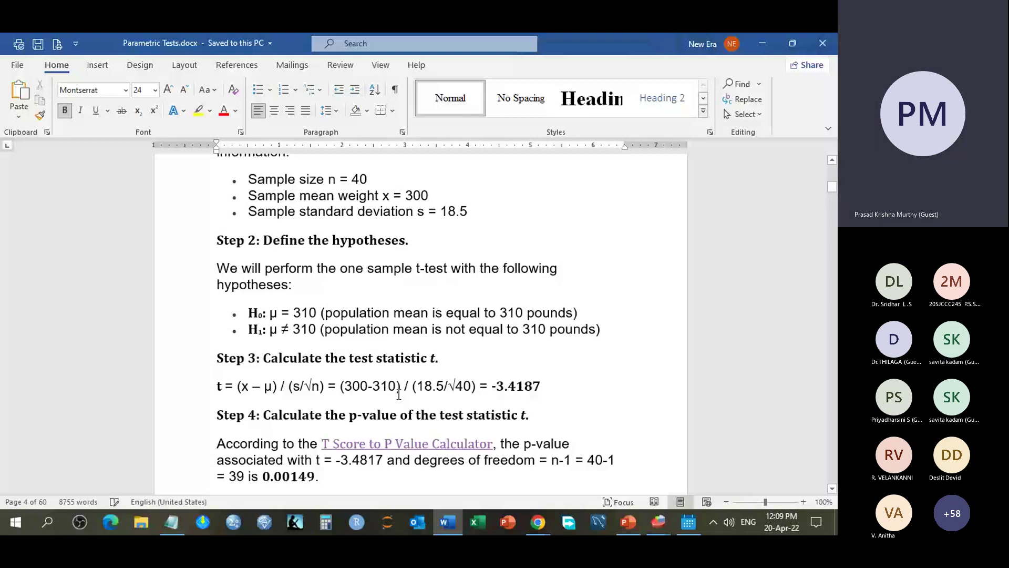
{"action": "scroll", "coordinate": [399, 394], "scroll_direction": "up", "scroll_amount": 5, "text": "ctrl"}
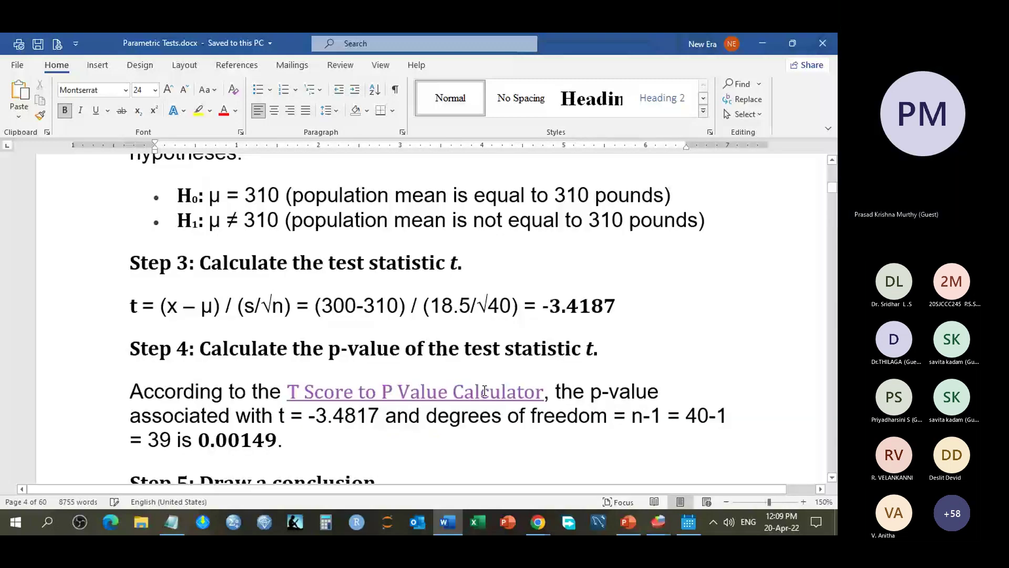
{"action": "scroll", "coordinate": [274, 320], "scroll_direction": "up", "scroll_amount": 2, "text": "ctrl"}
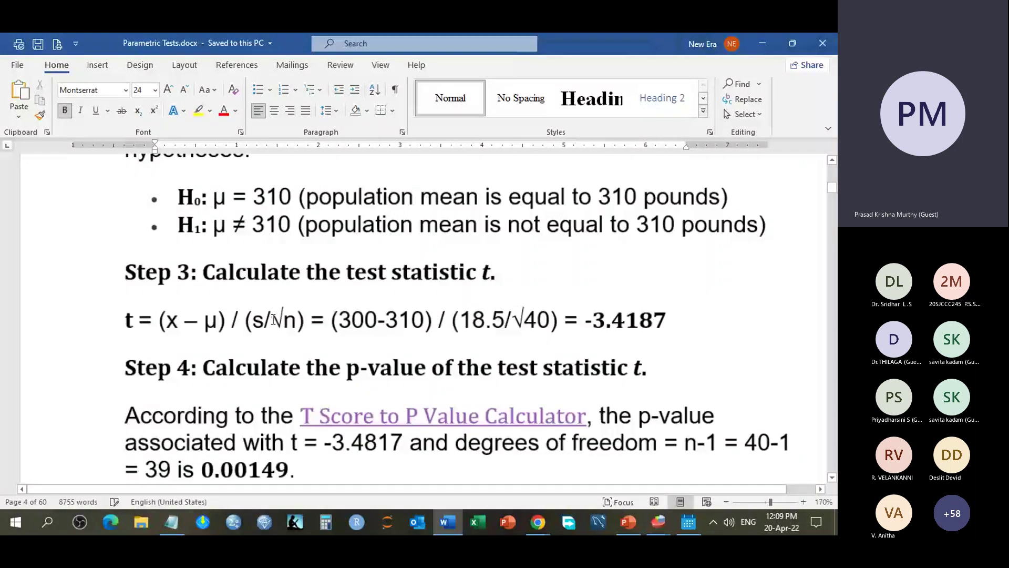
{"action": "scroll", "coordinate": [274, 320], "scroll_direction": "up", "scroll_amount": 5, "text": "ctrl"}
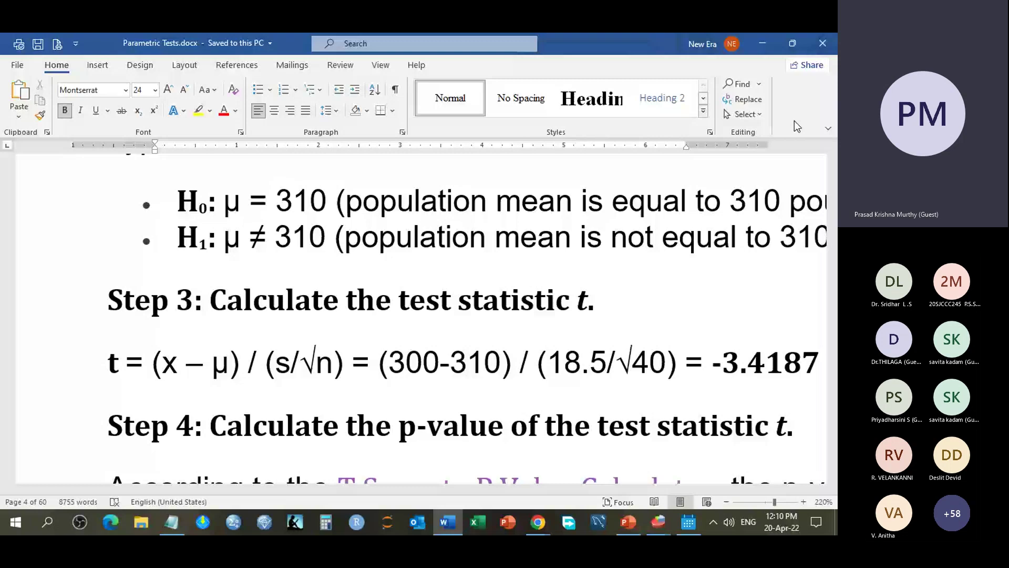
Step: Switch to the PSPPIRE output viewer and examine the One-Sample Statistics and One-Sample Test tables for Height
{"action": "key", "text": "alt+Tab"}
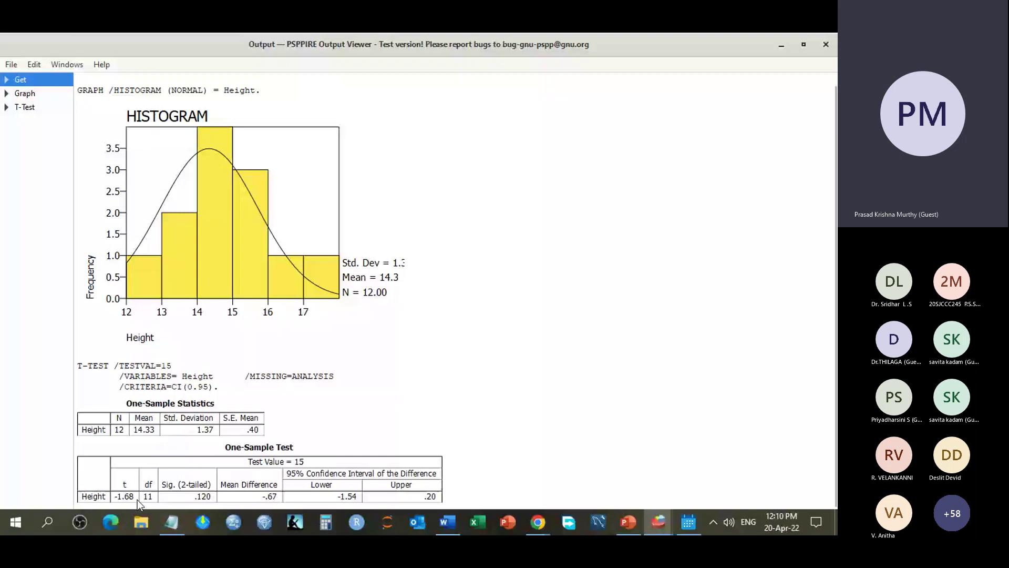
{"action": "left_click", "coordinate": [156, 461]}
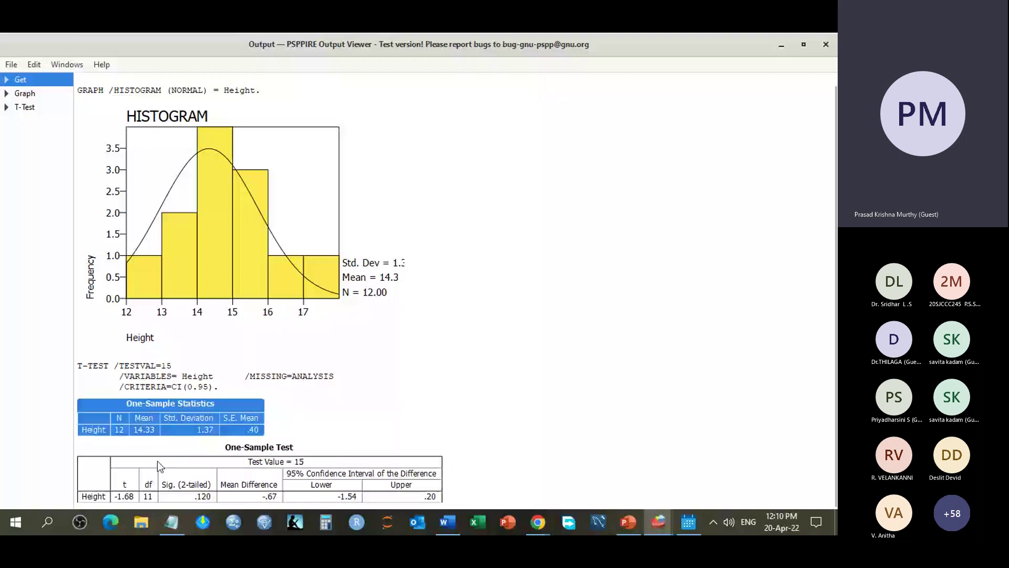
{"action": "left_click", "coordinate": [101, 438]}
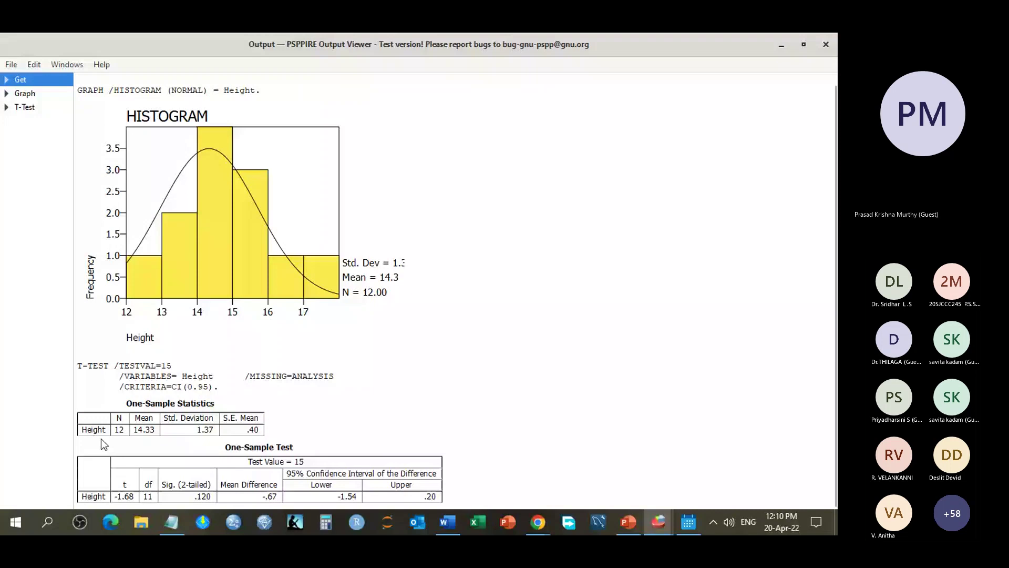
{"action": "left_click", "coordinate": [124, 488]}
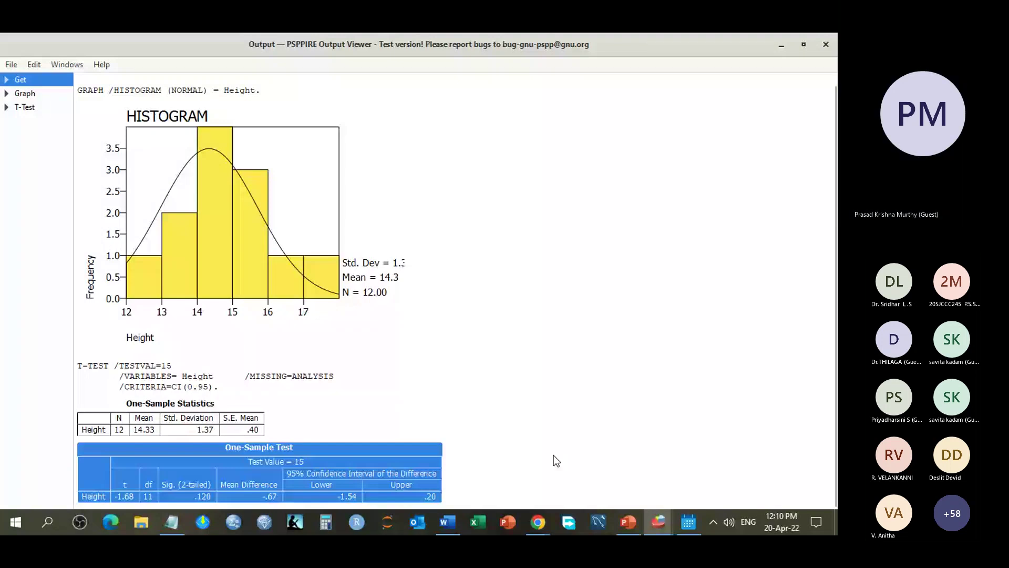
Step: Switch to the maximized Chrome window and search Google in a new tab for "students t distribution table"
{"action": "key", "text": "alt+Tab"}
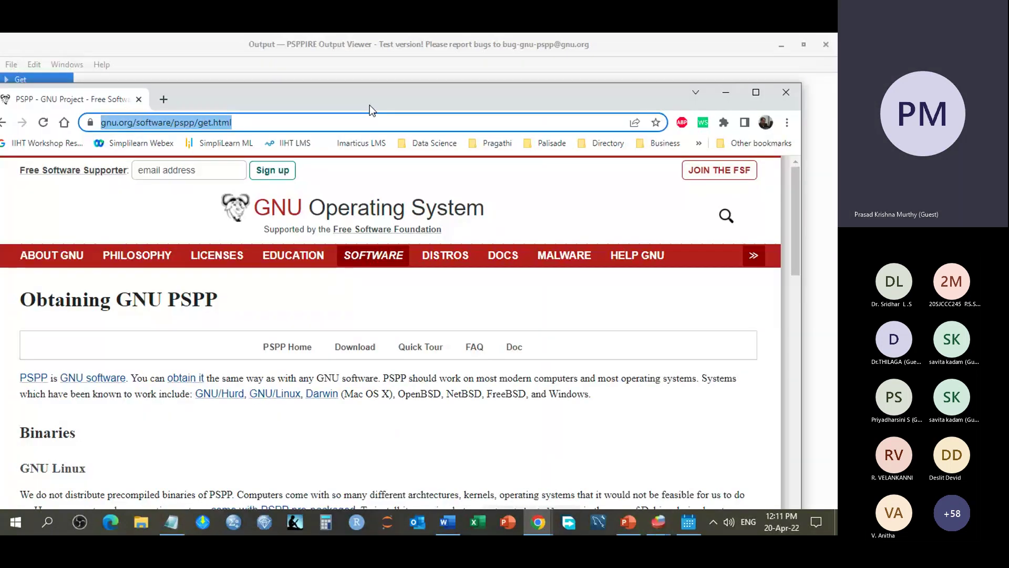
{"action": "double_click", "coordinate": [349, 94]}
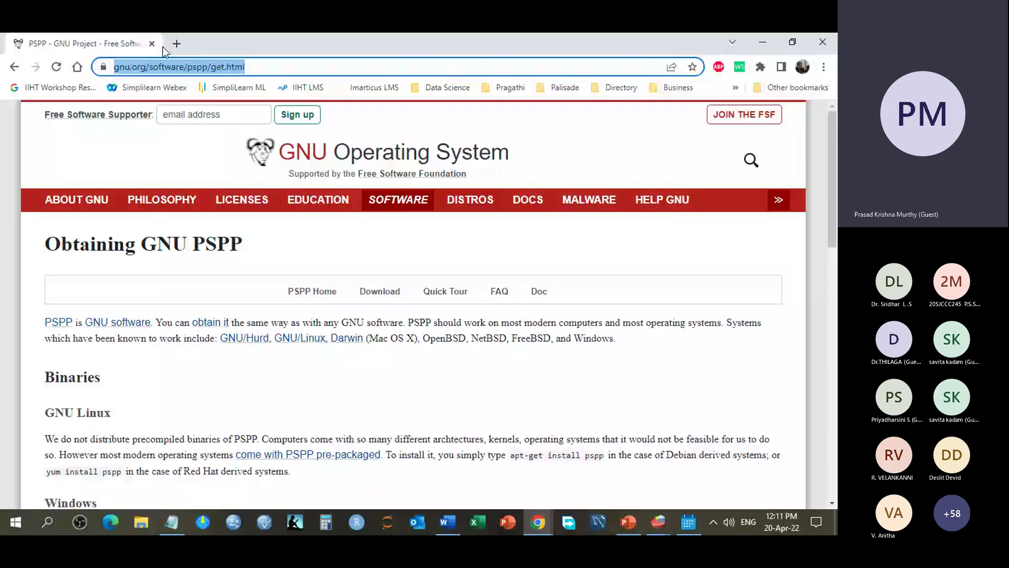
{"action": "key", "text": "ctrl+t"}
{"action": "type", "text": "st"}
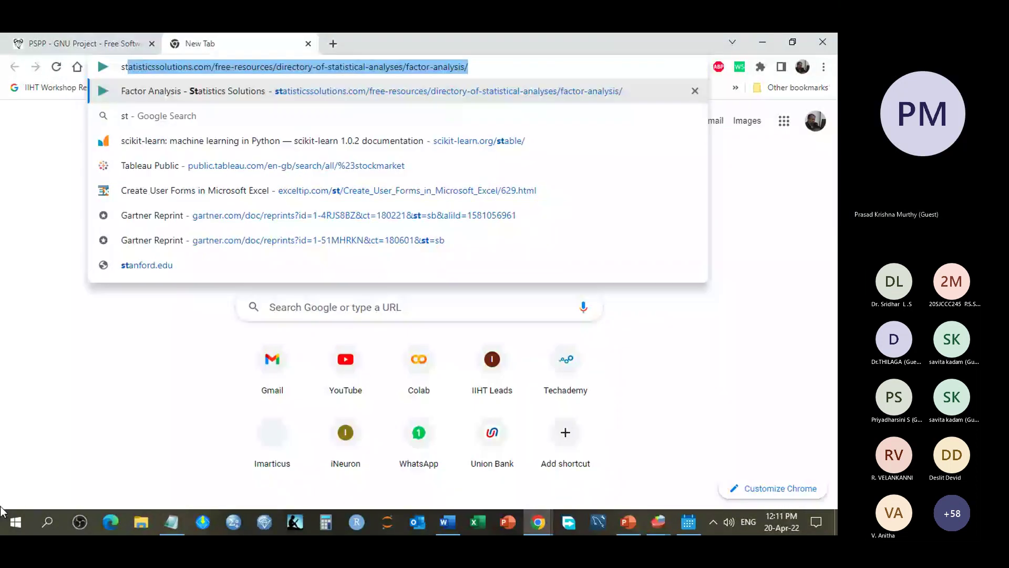
{"action": "type", "text": "udent"}
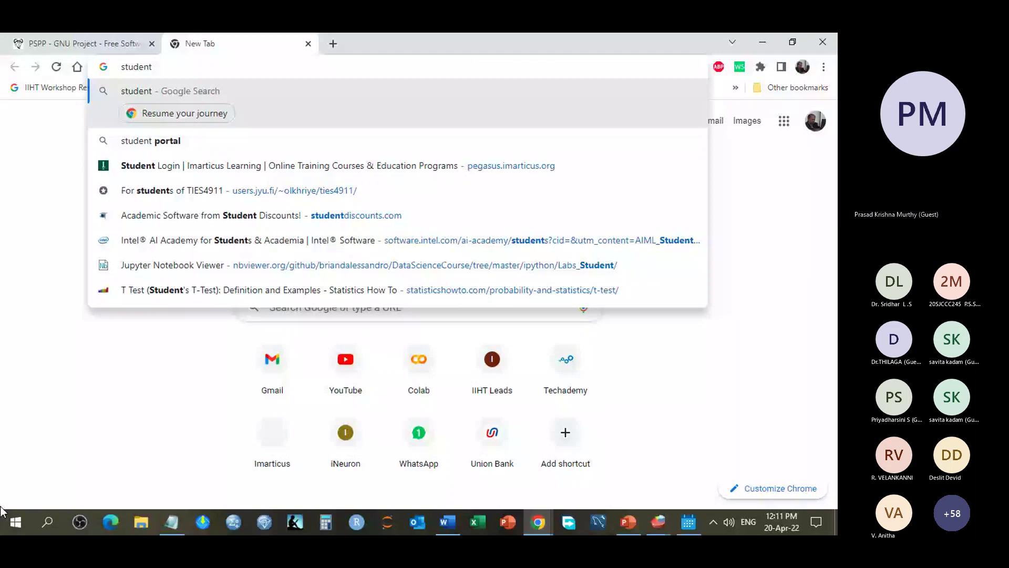
{"action": "type", "text": "s t"}
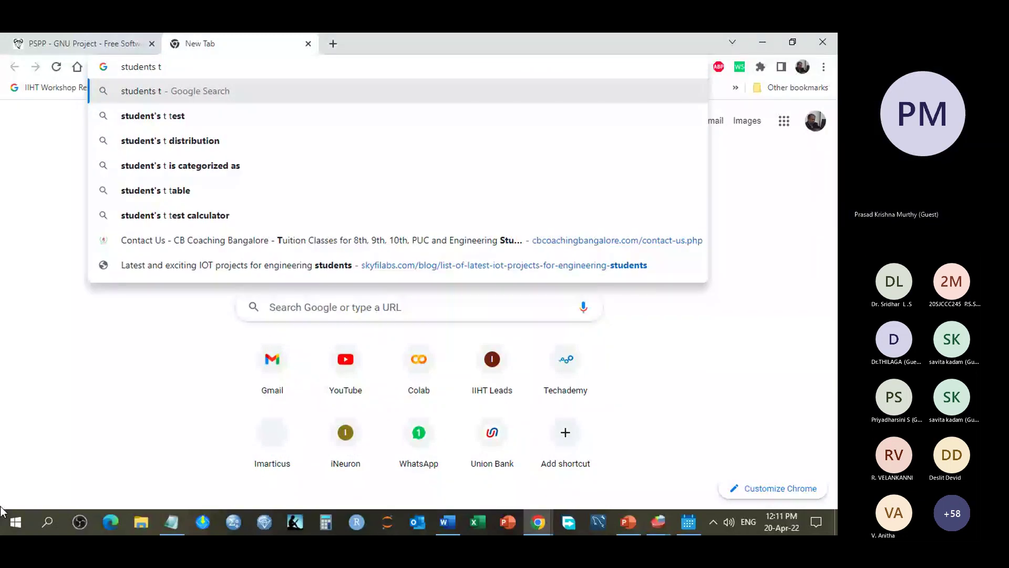
{"action": "type", "text": " distribution ta"}
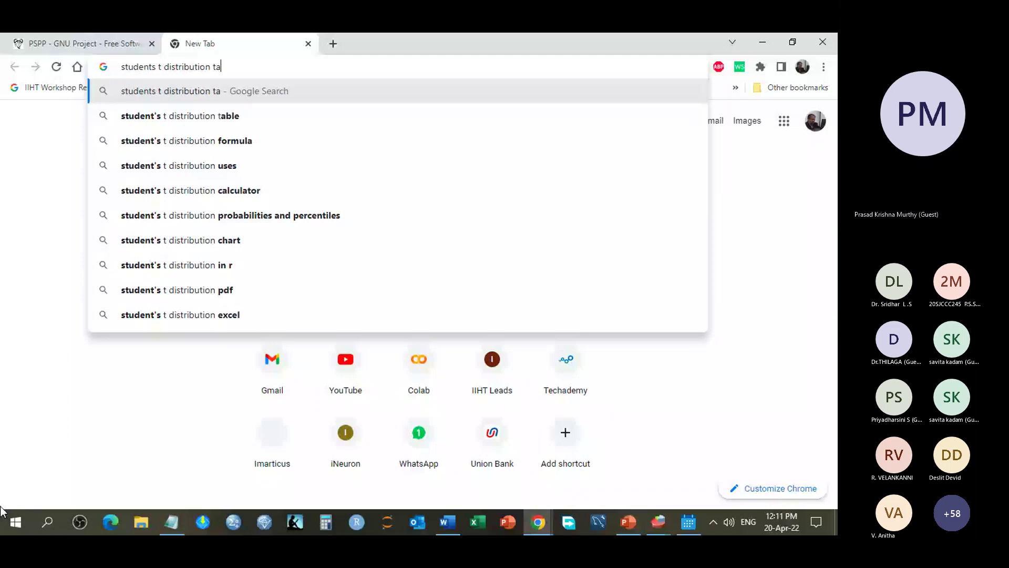
{"action": "type", "text": "ble"}
{"action": "key", "text": "Return"}
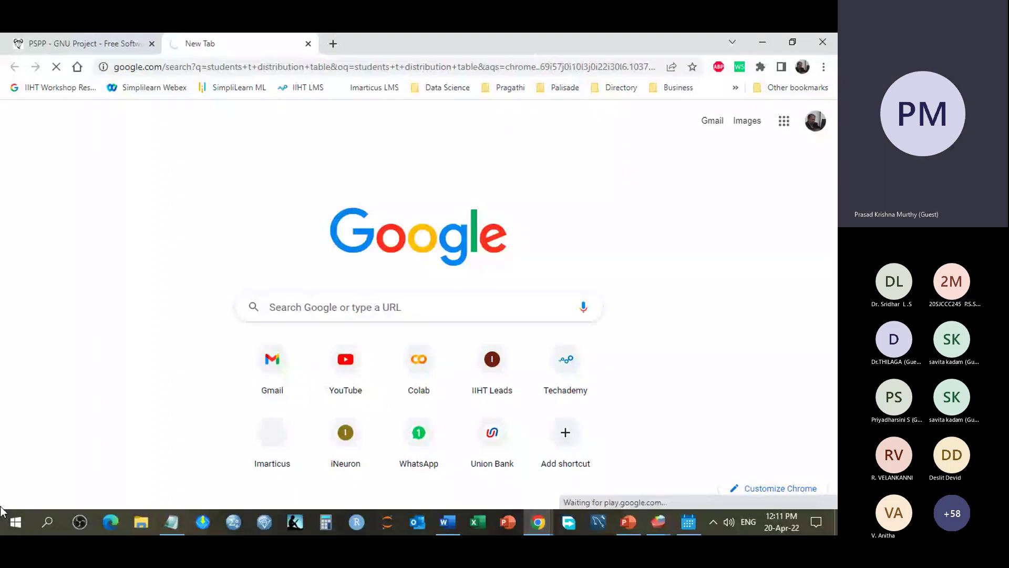
Step: Show the image results and open the ResearchGate page with the Student t-distribution table
{"action": "left_click", "coordinate": [116, 325]}
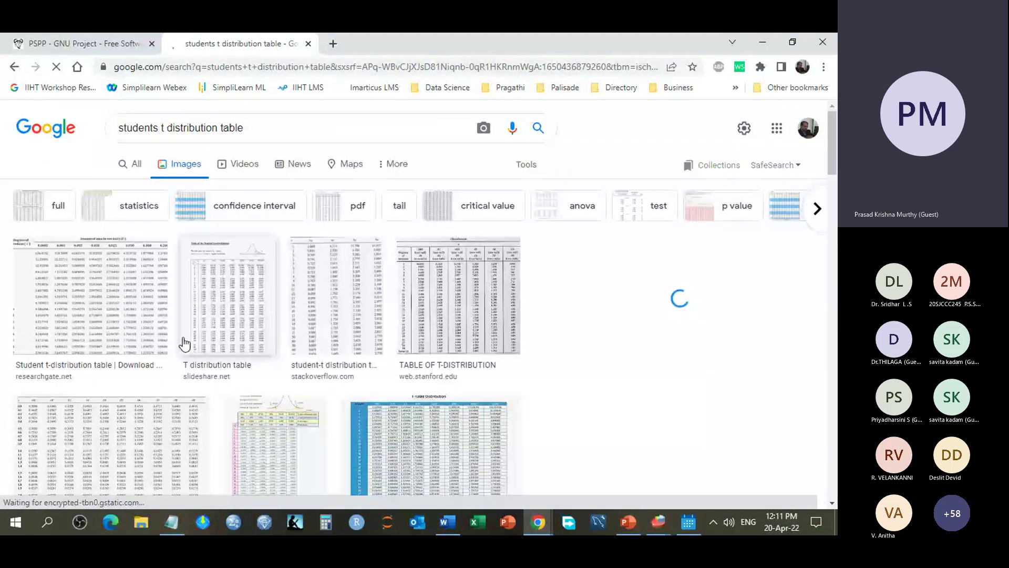
{"action": "left_click", "coordinate": [183, 341]}
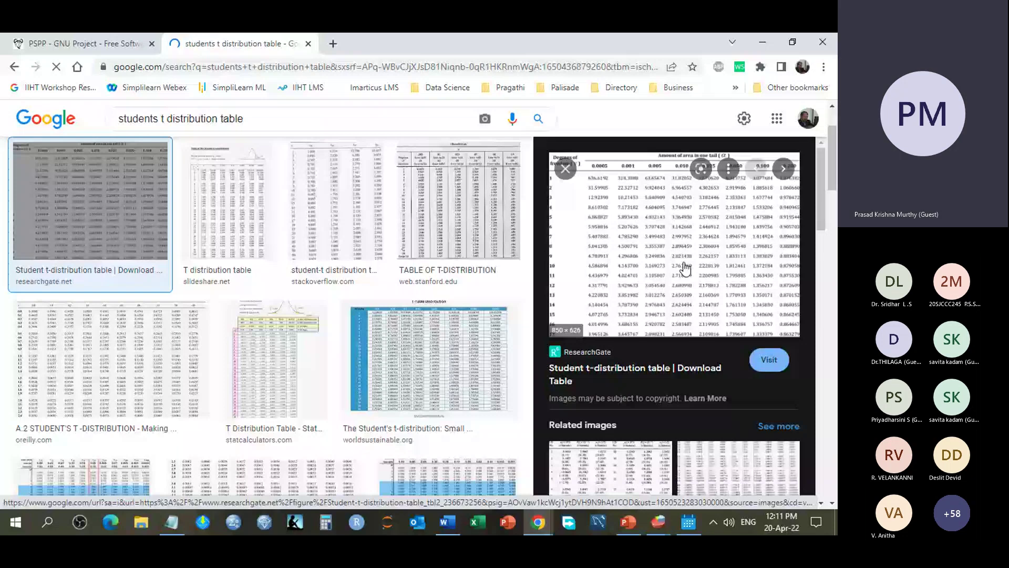
{"action": "left_click", "coordinate": [685, 269]}
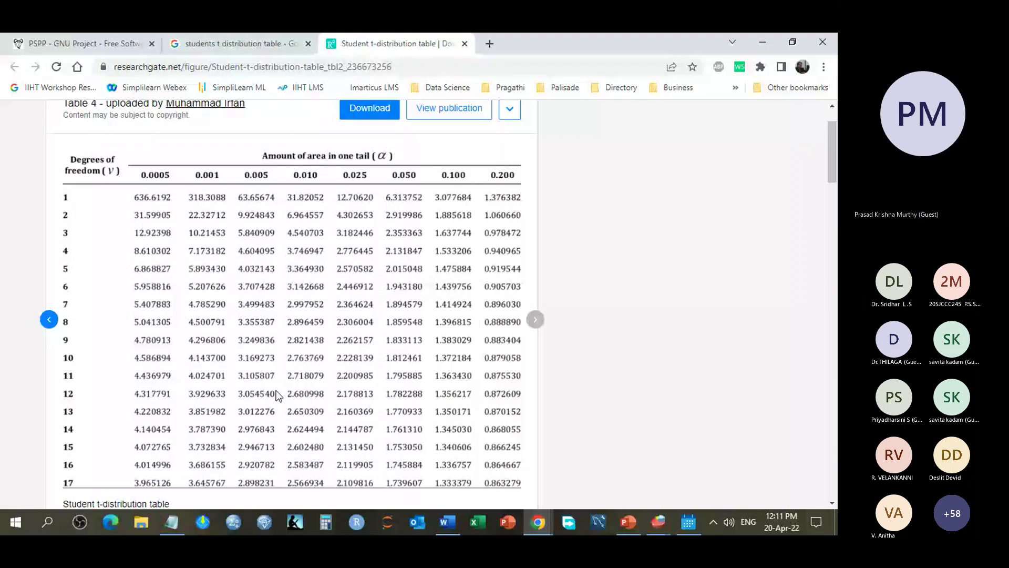
Step: Examine the critical t values in the table, tracing the 0.025 one-tail column to 11 degrees of freedom
{"action": "scroll", "coordinate": [264, 248], "scroll_direction": "down", "scroll_amount": 1}
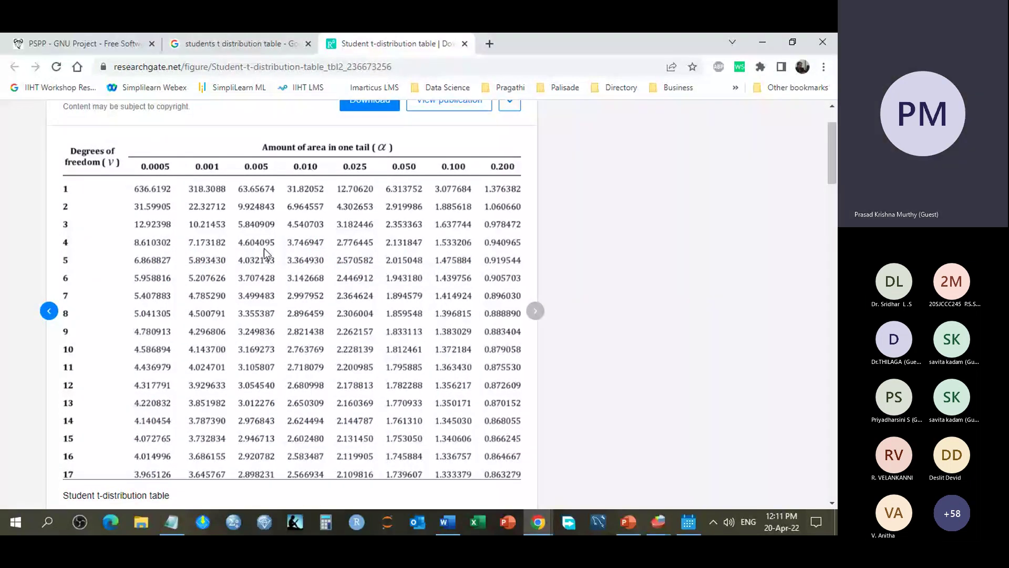
{"action": "scroll", "coordinate": [264, 248], "scroll_direction": "down", "scroll_amount": 2}
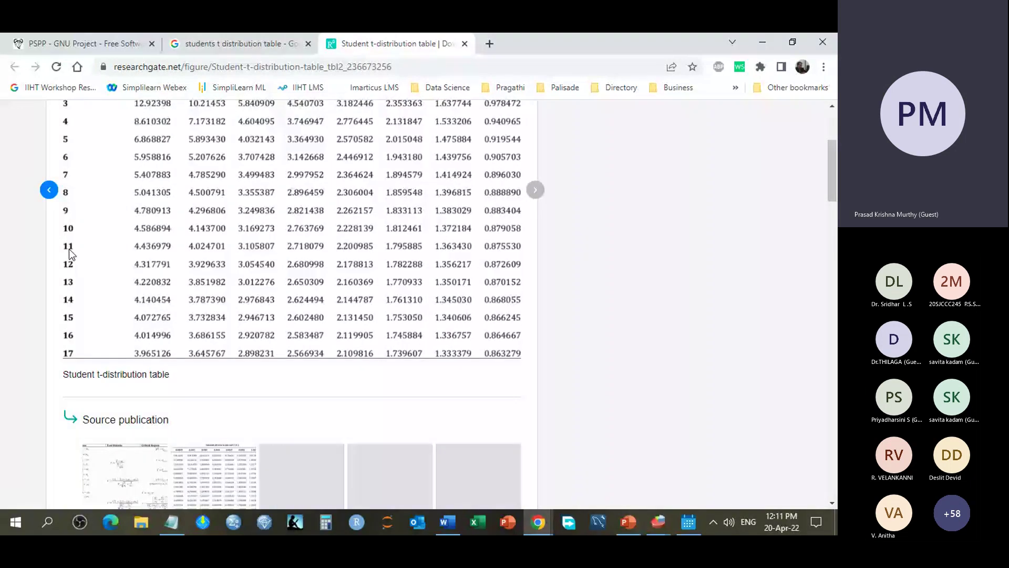
{"action": "scroll", "coordinate": [249, 274], "scroll_direction": "up", "scroll_amount": 3}
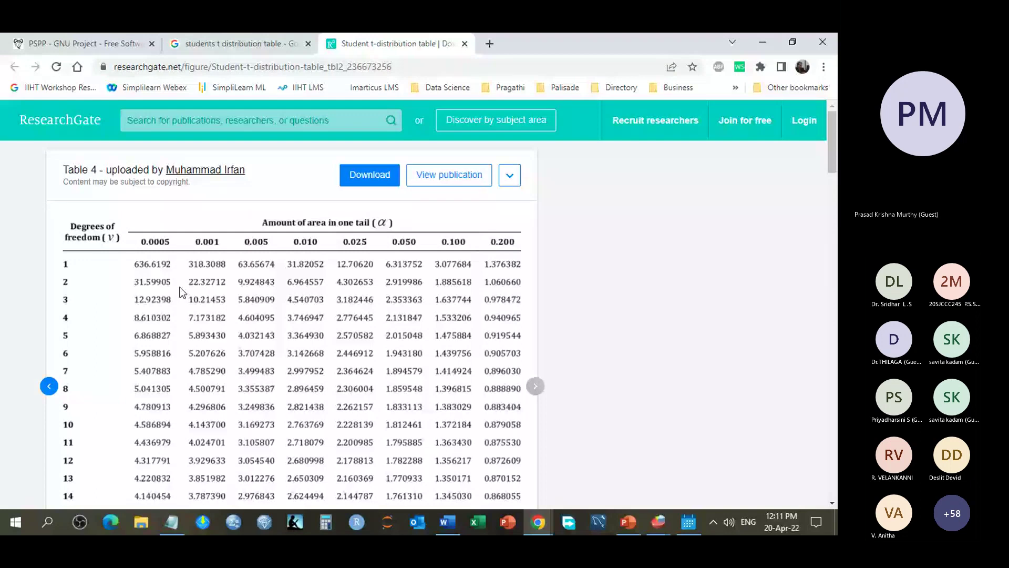
{"action": "scroll", "coordinate": [182, 293], "scroll_direction": "down", "scroll_amount": 2}
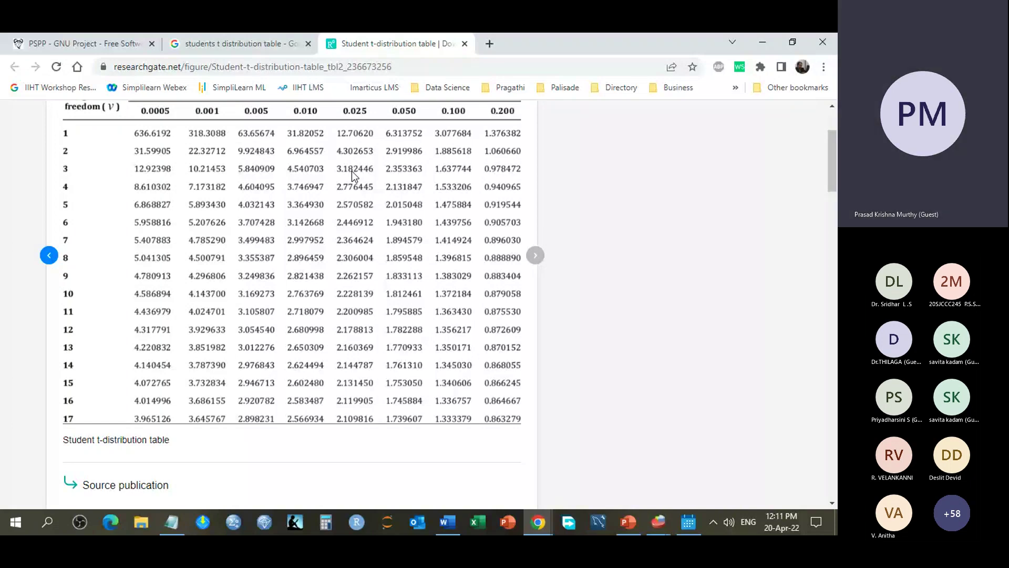
{"action": "left_click_drag", "start_coordinate": [351, 172], "coordinate": [327, 314]}
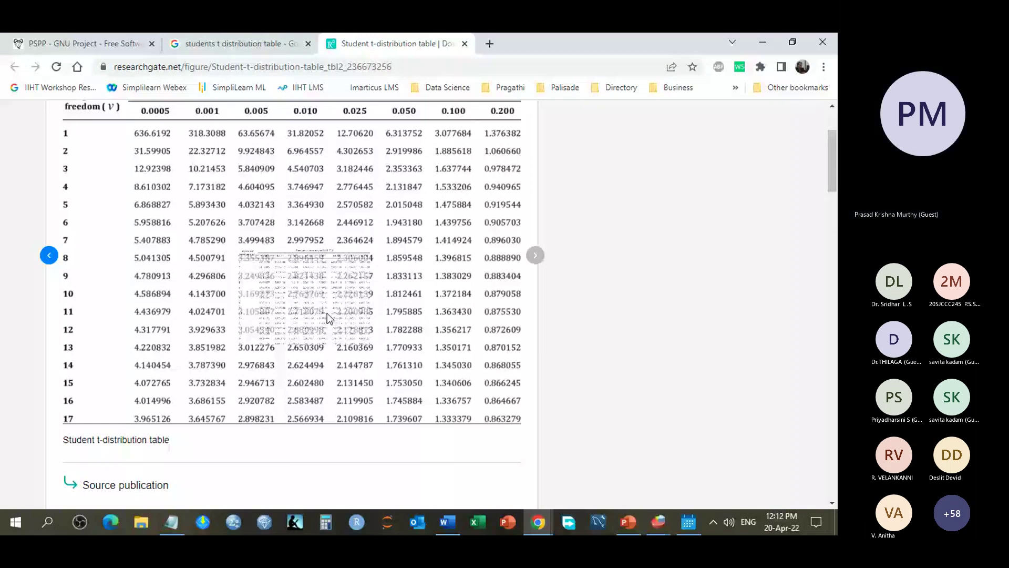
{"action": "left_click_drag", "start_coordinate": [327, 313], "coordinate": [327, 313]}
Step: Close the search and ResearchGate tabs, then highlight the One-Sample Statistics table in the PSPPIRE output viewer
{"action": "scroll", "coordinate": [326, 313], "scroll_direction": "down", "scroll_amount": 6}
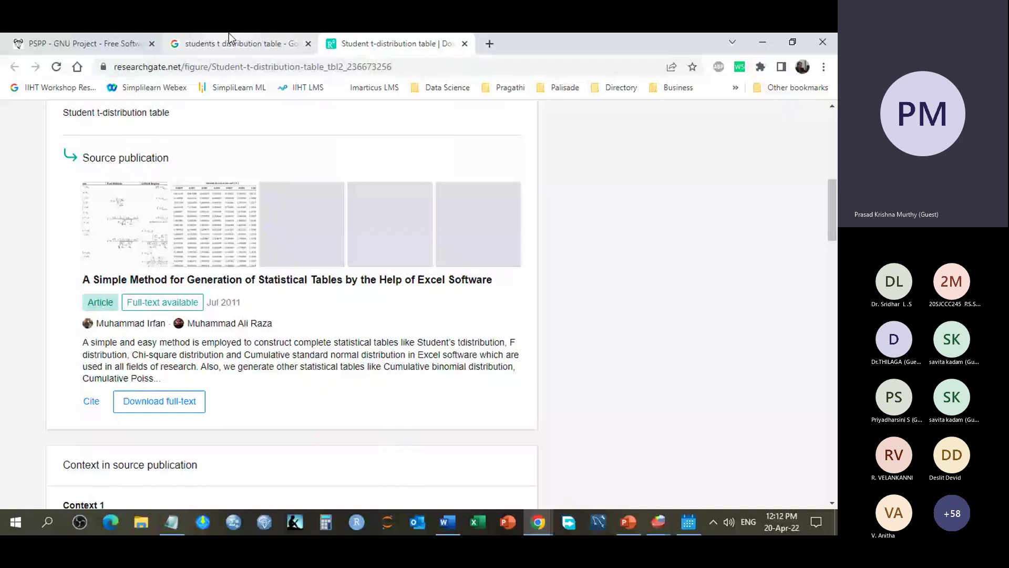
{"action": "middle_click", "coordinate": [230, 37]}
{"action": "middle_click", "coordinate": [230, 38]}
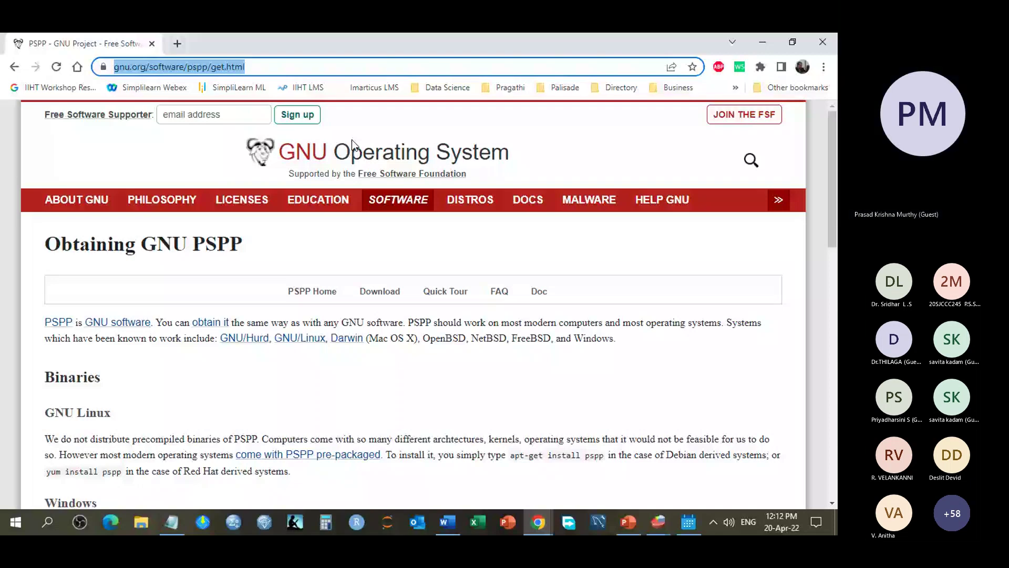
{"action": "key", "text": "alt+Tab"}
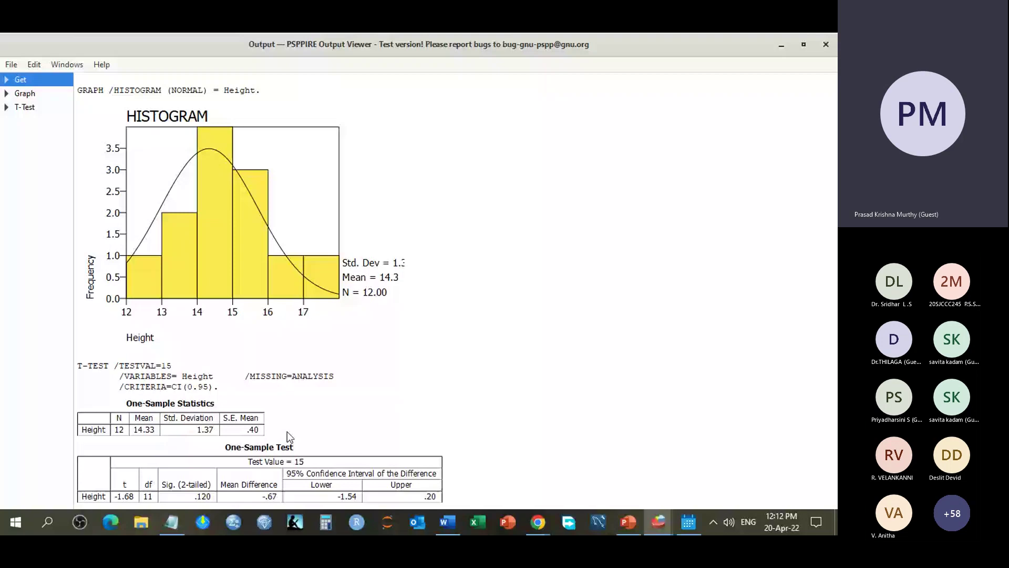
{"action": "left_click", "coordinate": [148, 435]}
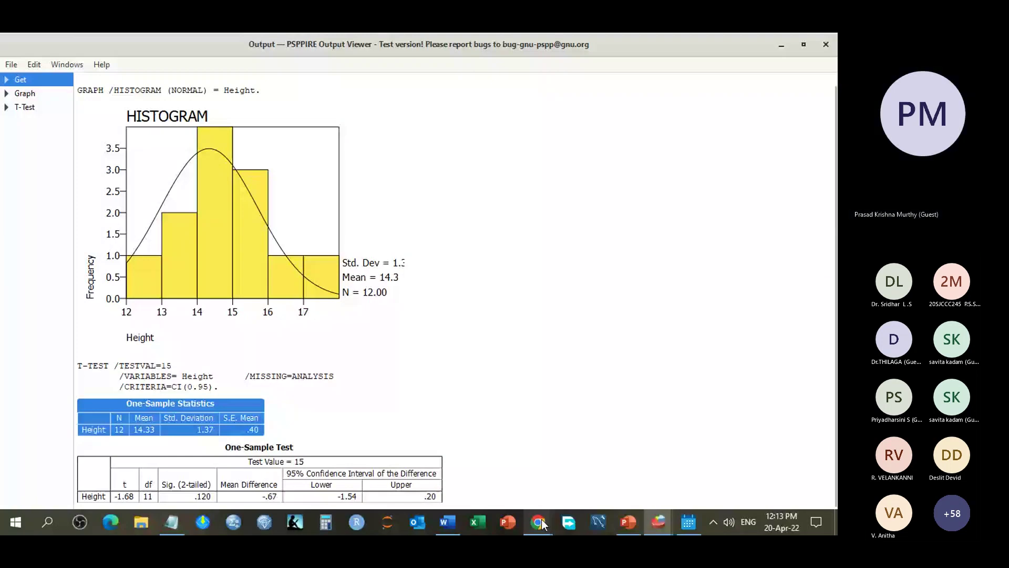
Step: Return to the Data Editor and run a one-sample t-test on Height with a test value of 10
{"action": "key", "text": "alt+Tab"}
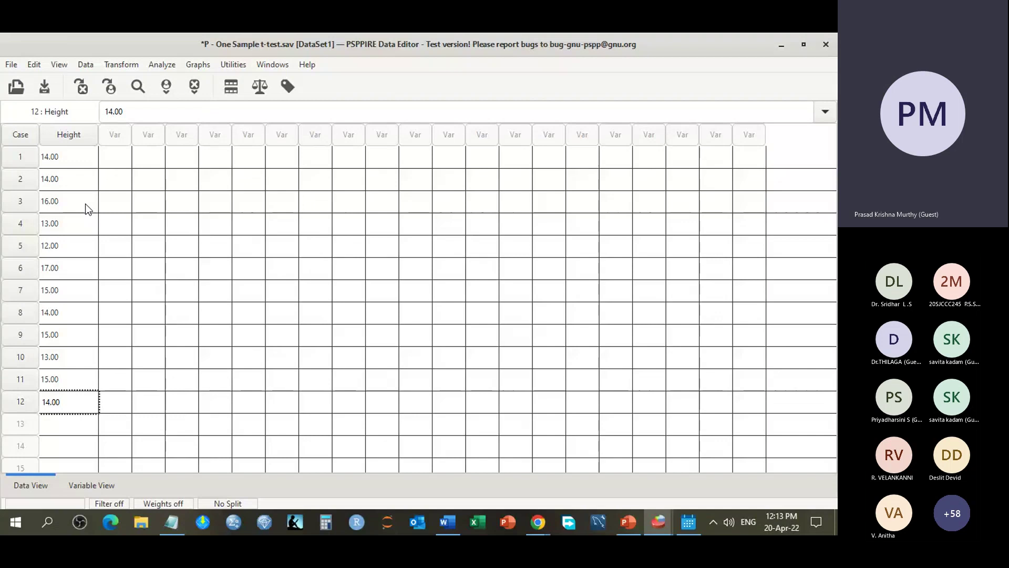
{"action": "left_click", "coordinate": [153, 67]}
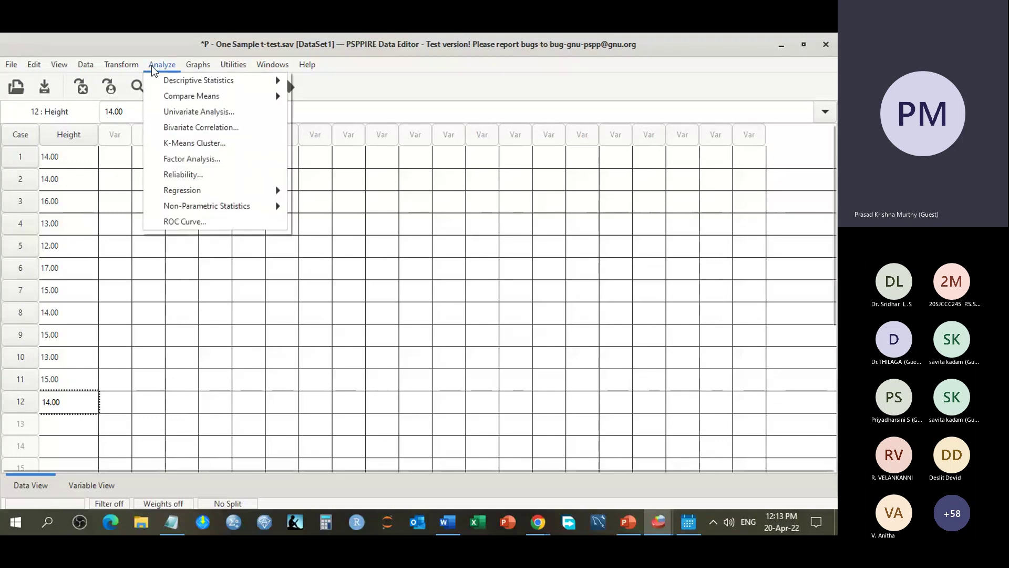
{"action": "mouse_move", "coordinate": [197, 96]}
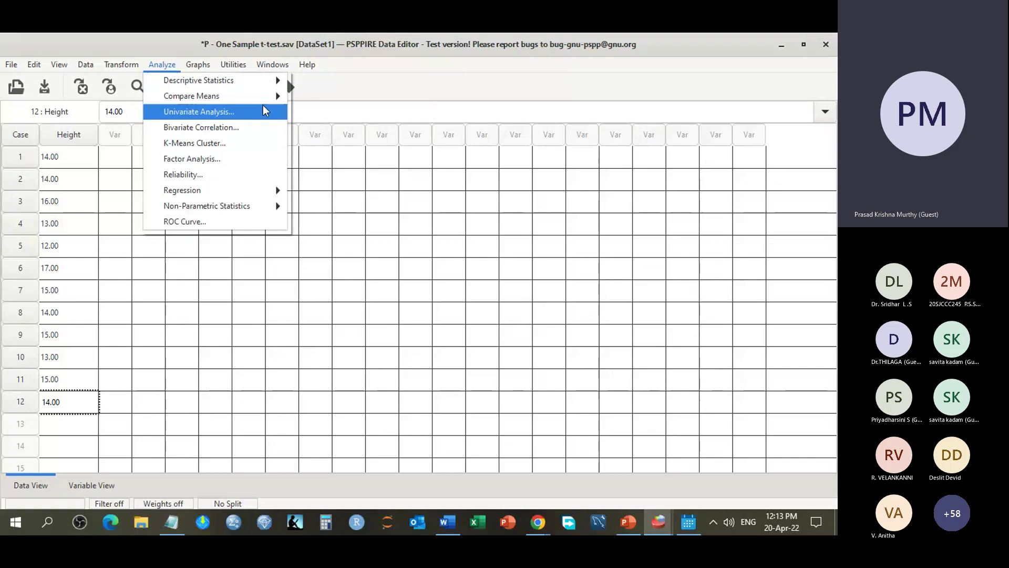
{"action": "mouse_move", "coordinate": [276, 97]}
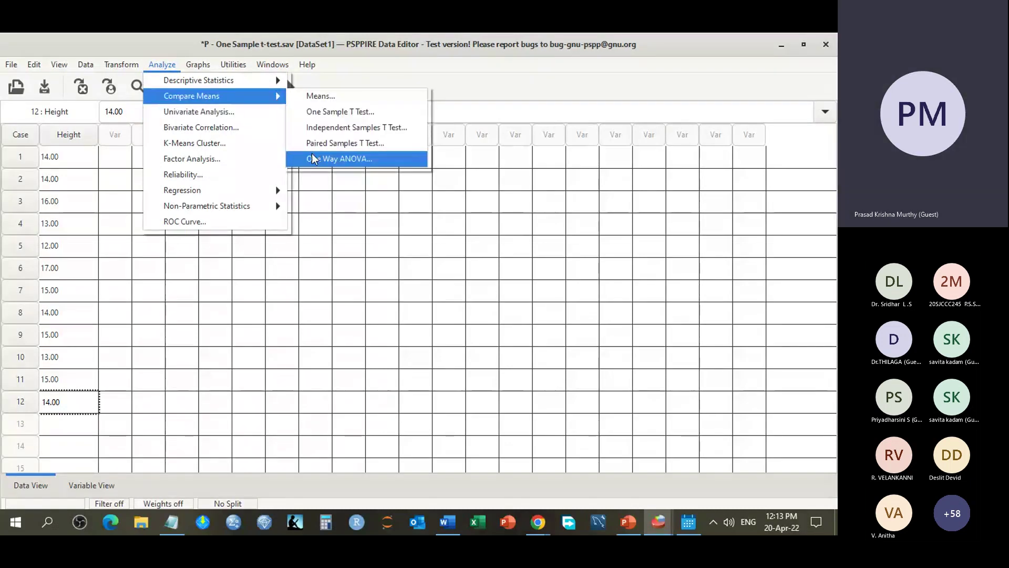
{"action": "left_click", "coordinate": [330, 115]}
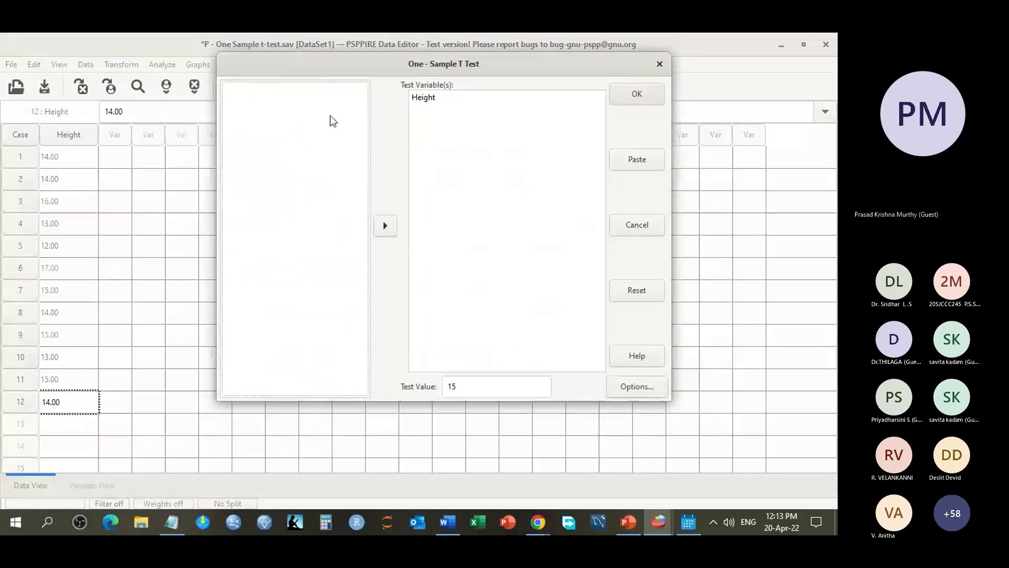
{"action": "left_click", "coordinate": [491, 383]}
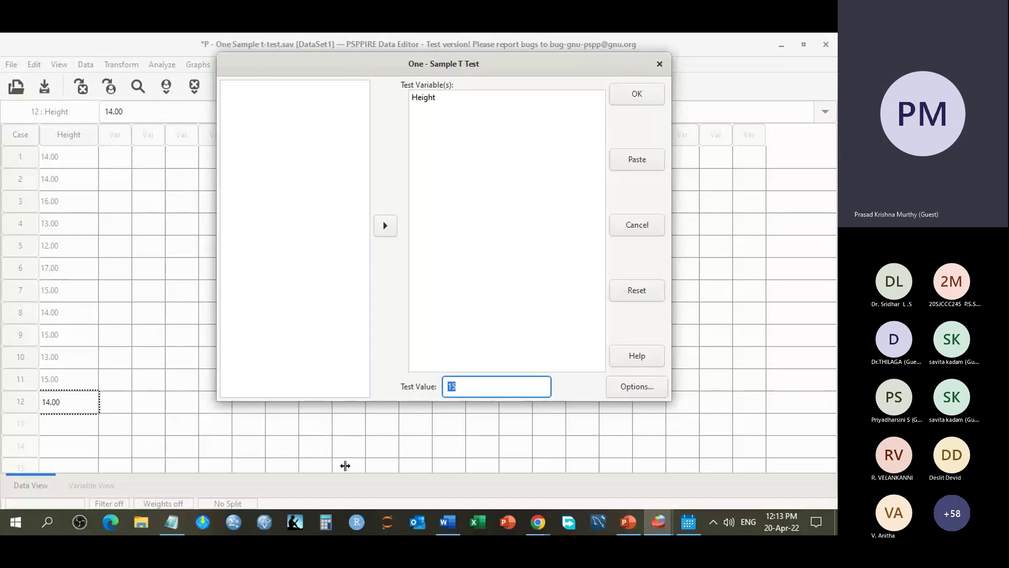
{"action": "type", "text": "10"}
{"action": "left_click", "coordinate": [638, 99]}
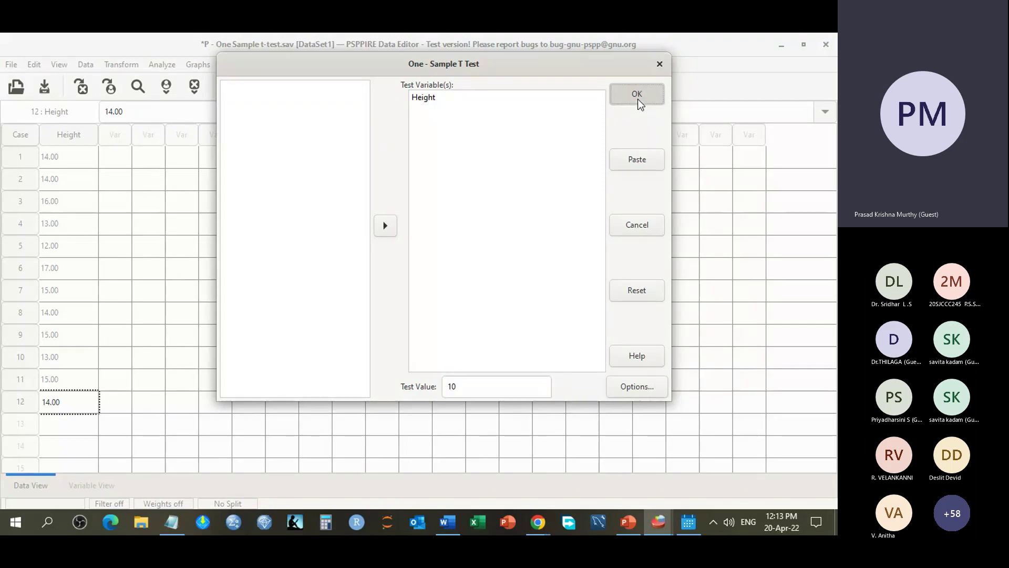
Step: Show the output viewer and highlight the One-Sample Test table for test value 10, then clear the highlight
{"action": "mouse_move", "coordinate": [661, 530]}
{"action": "left_click", "coordinate": [691, 475]}
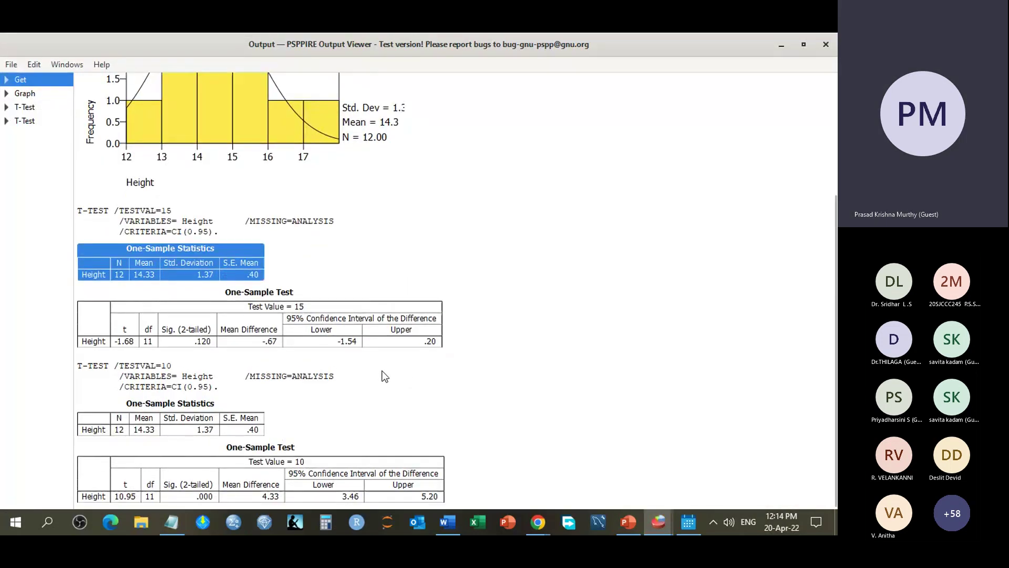
{"action": "left_click", "coordinate": [216, 497]}
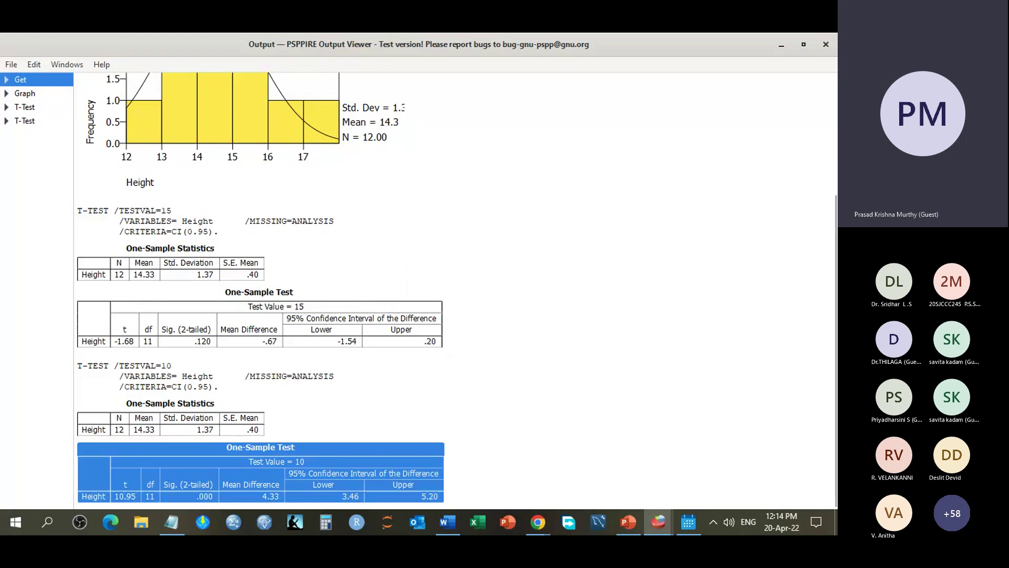
{"action": "left_click", "coordinate": [203, 361]}
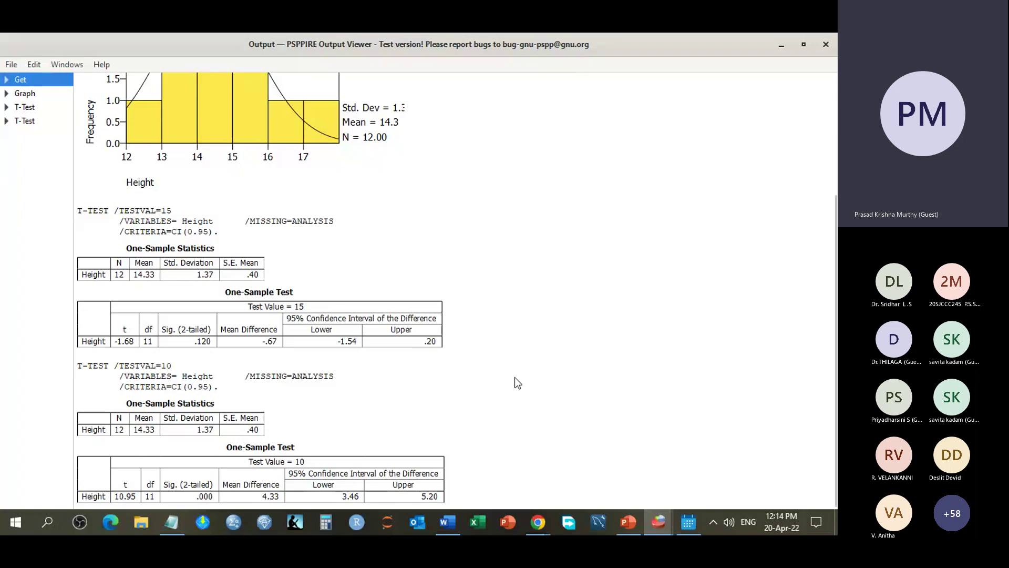
{"action": "left_click", "coordinate": [543, 524]}
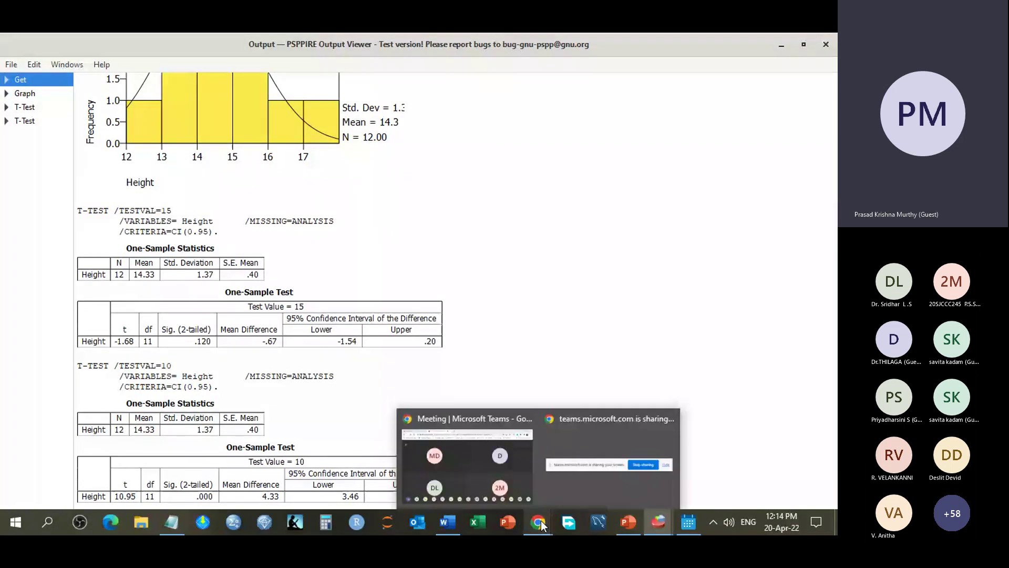
{"action": "left_click_drag", "start_coordinate": [543, 525], "coordinate": [599, 525]}
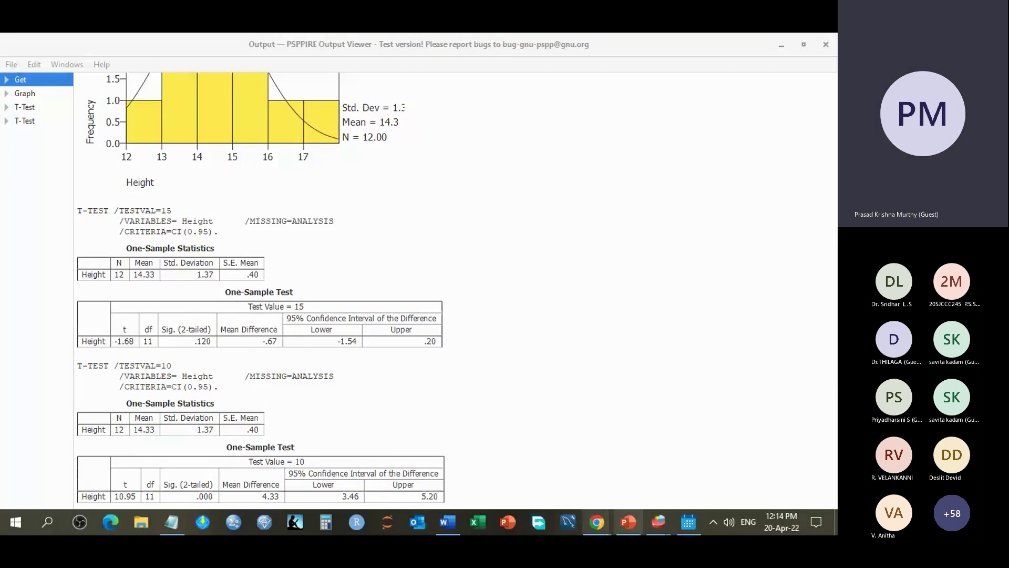
Step: Switch back to the Data Editor and set up a one-sample Kolmogorov-Smirnov test with Height as the test variable
{"action": "mouse_move", "coordinate": [662, 517]}
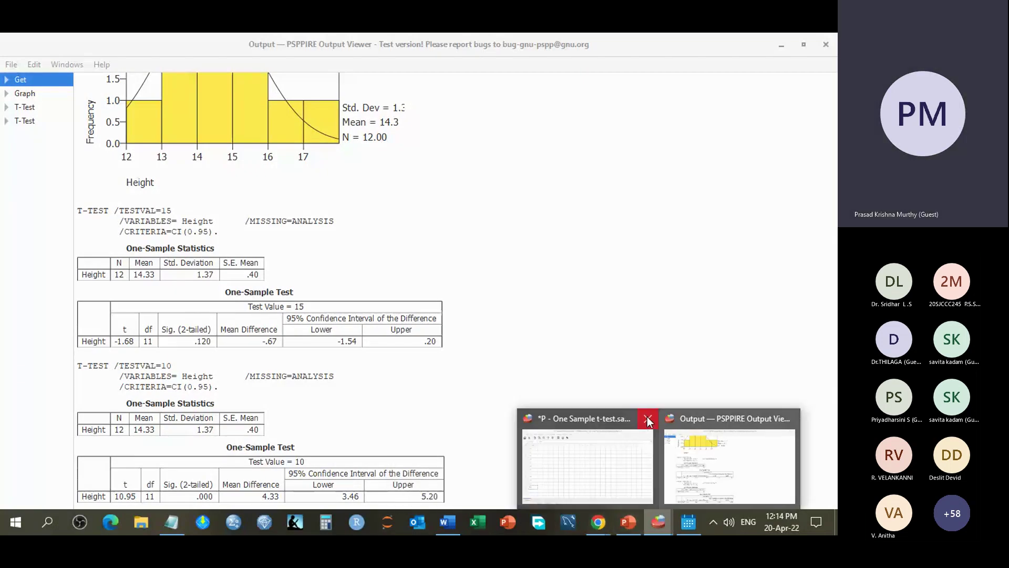
{"action": "left_click", "coordinate": [572, 416]}
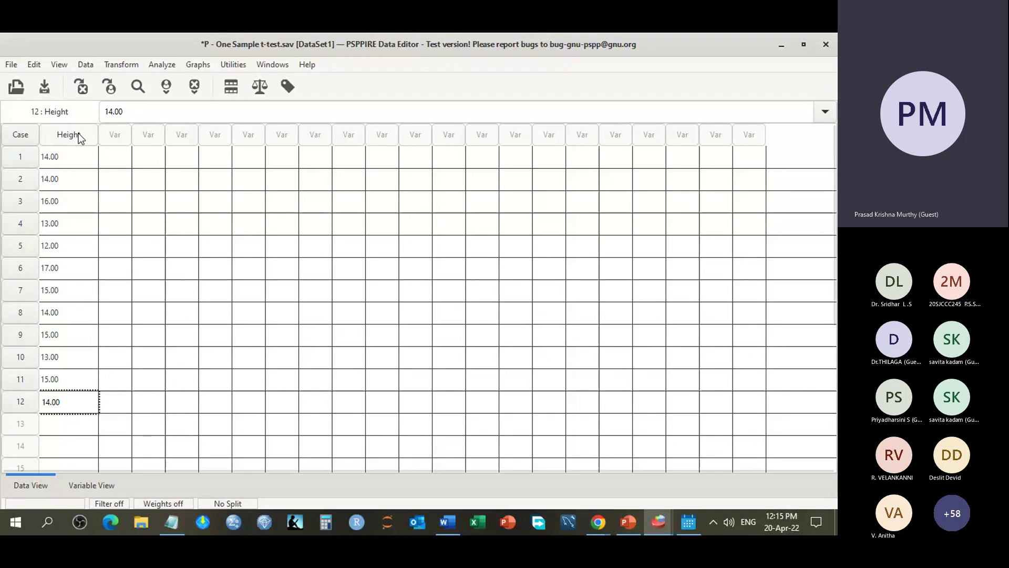
{"action": "left_click", "coordinate": [63, 159]}
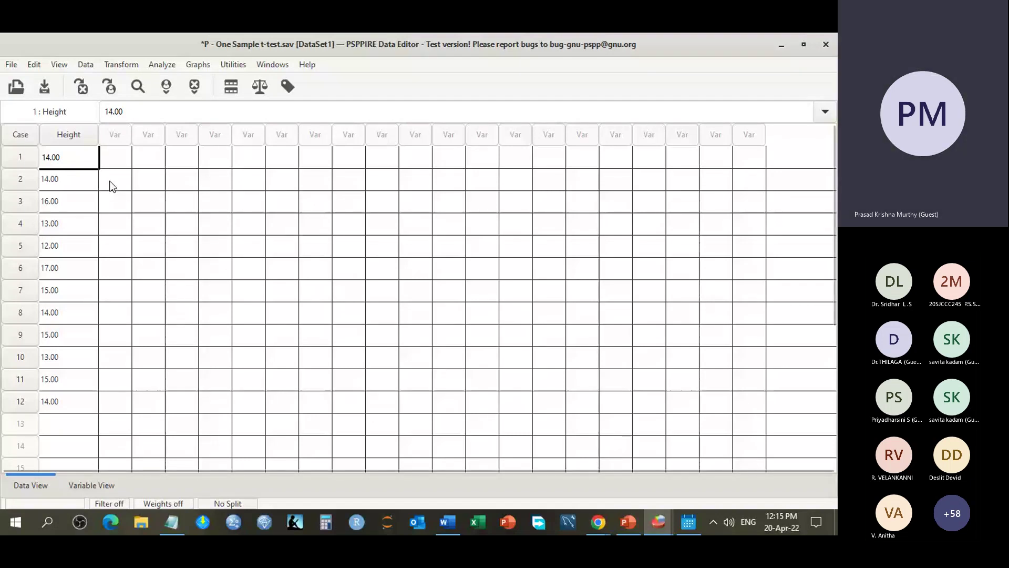
{"action": "left_click", "coordinate": [158, 64]}
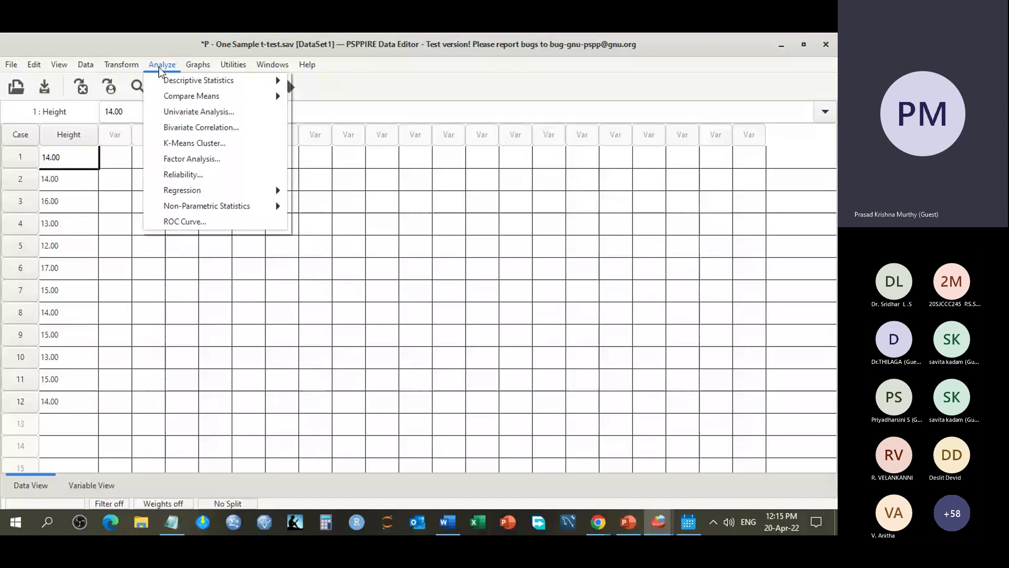
{"action": "mouse_move", "coordinate": [181, 208]}
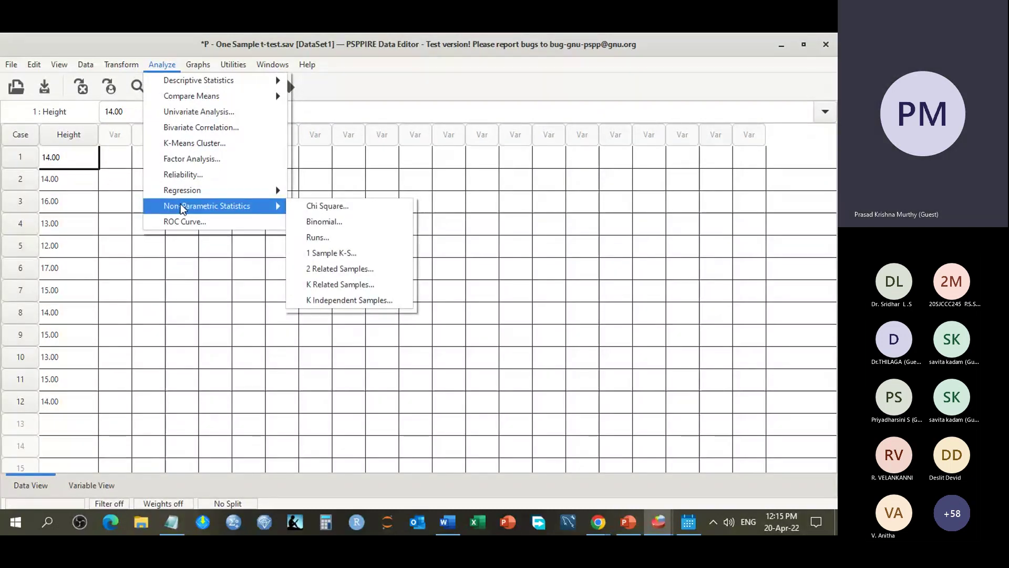
{"action": "left_click", "coordinate": [344, 256]}
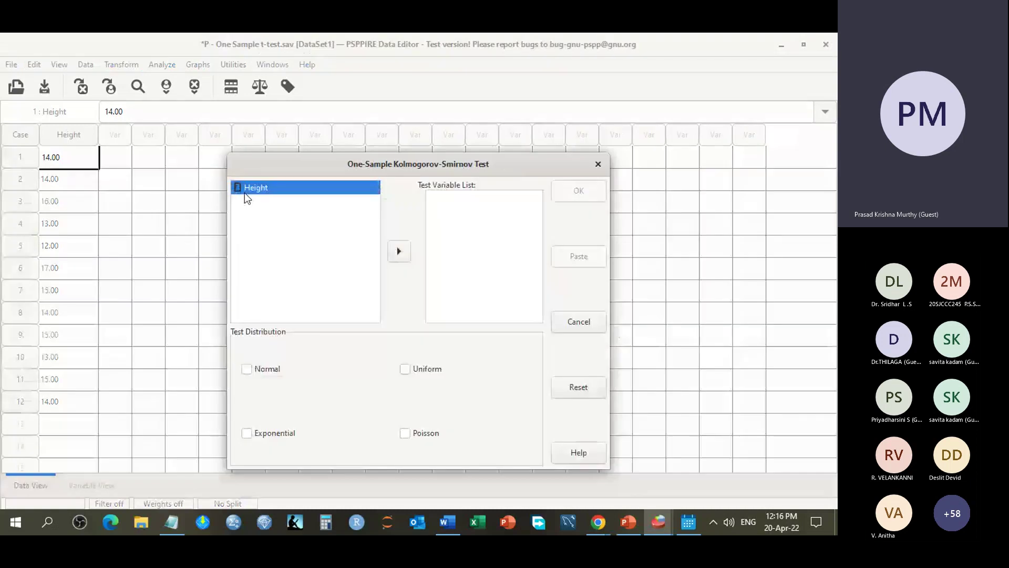
{"action": "left_click", "coordinate": [399, 251]}
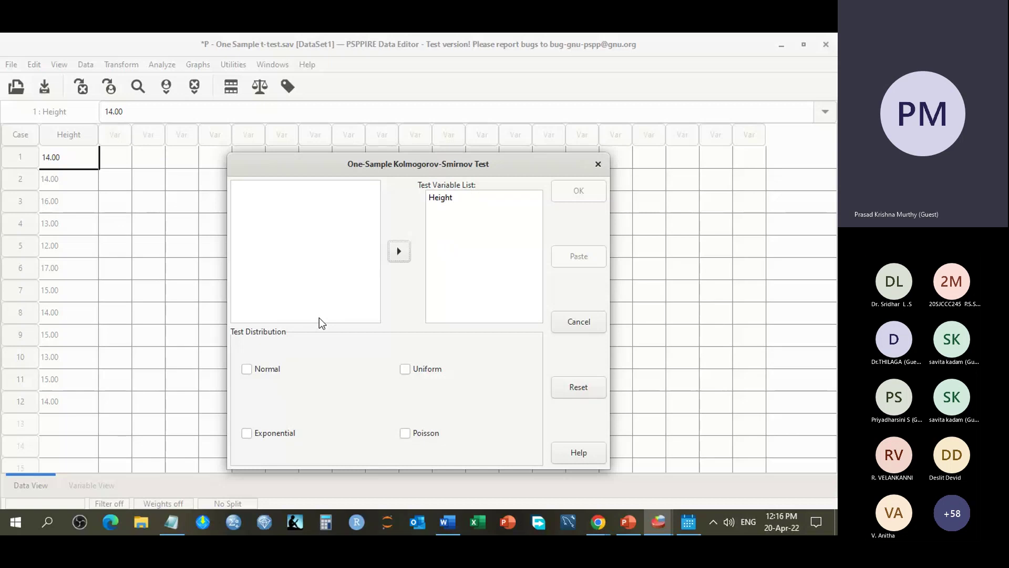
Step: Select the Normal, Uniform, Exponential and Poisson test distributions and run the Kolmogorov-Smirnov test
{"action": "left_click", "coordinate": [247, 369]}
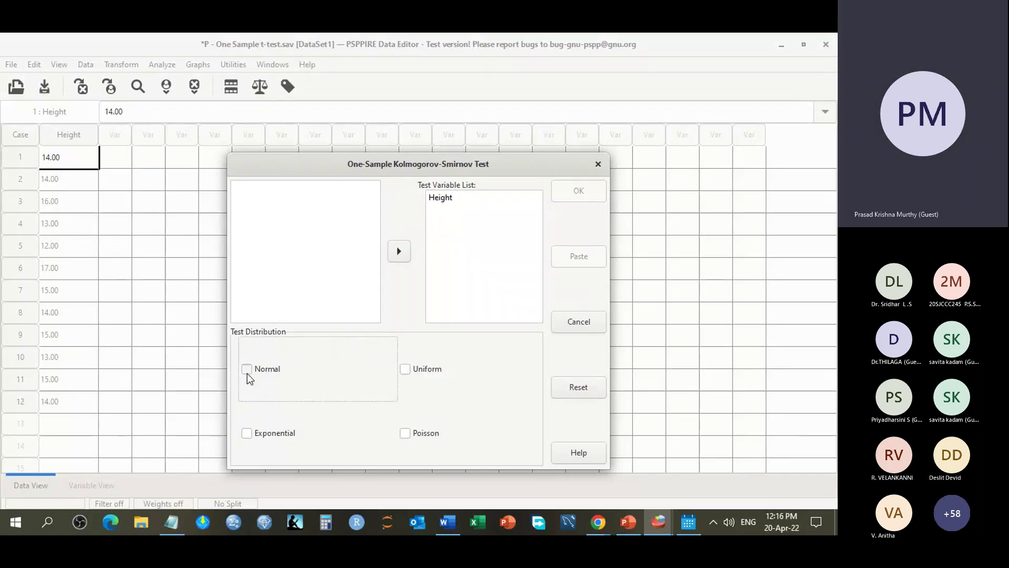
{"action": "left_click", "coordinate": [405, 371]}
{"action": "left_click", "coordinate": [247, 436]}
{"action": "left_click", "coordinate": [405, 437]}
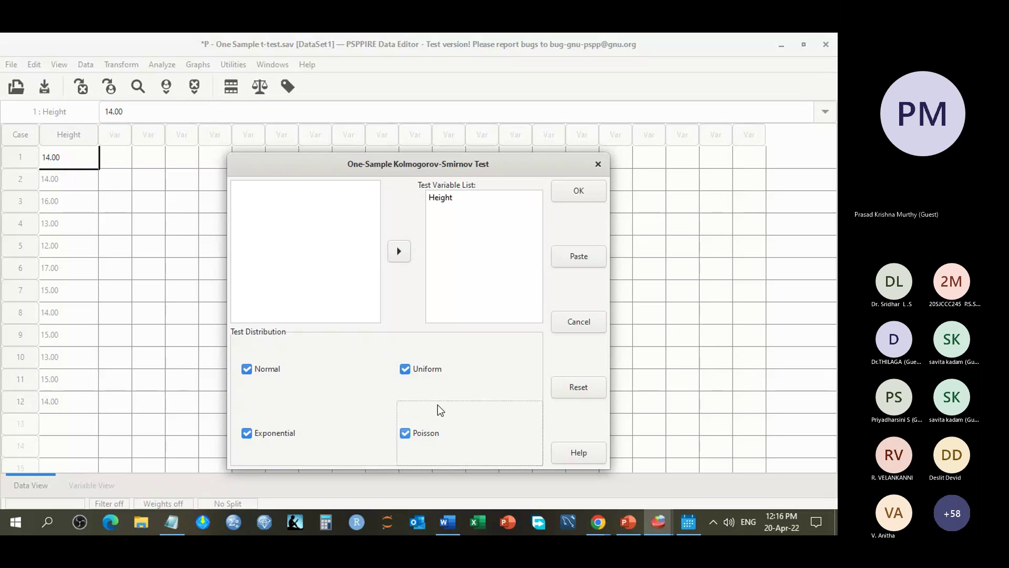
{"action": "left_click", "coordinate": [592, 197]}
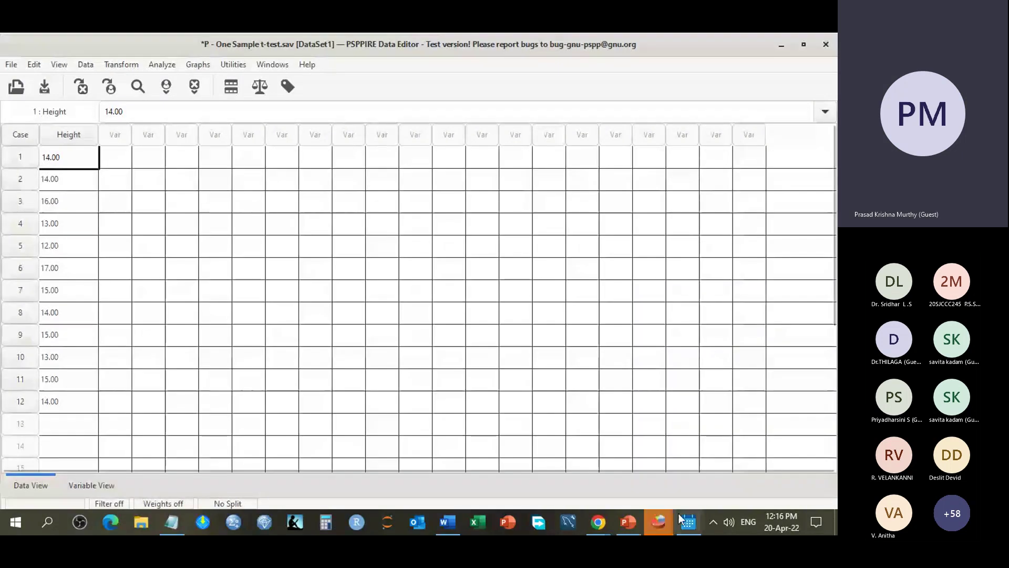
Step: Show the Kolmogorov-Smirnov results in the output viewer and highlight the table for the normal distribution
{"action": "mouse_move", "coordinate": [658, 520]}
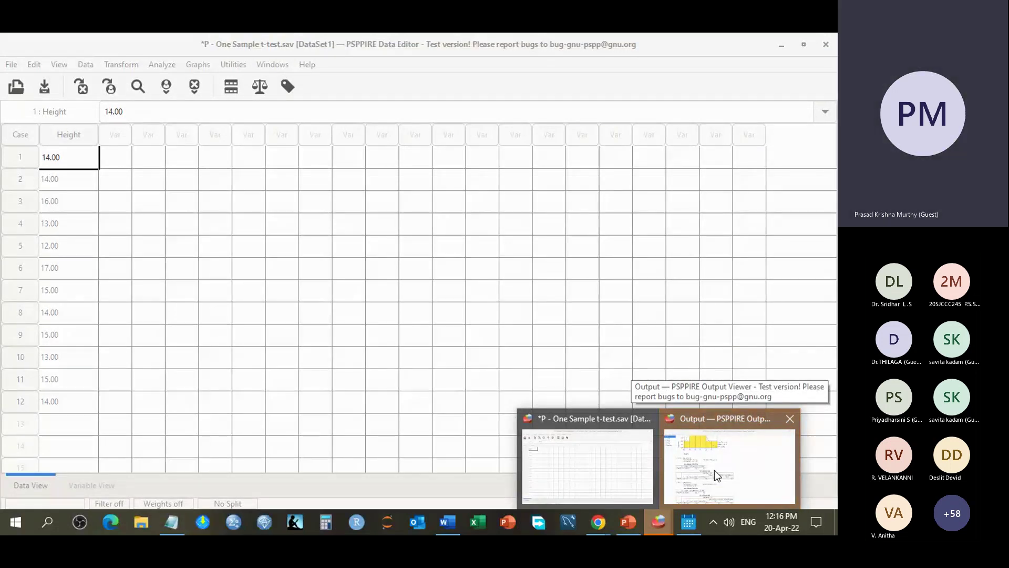
{"action": "left_click", "coordinate": [715, 469]}
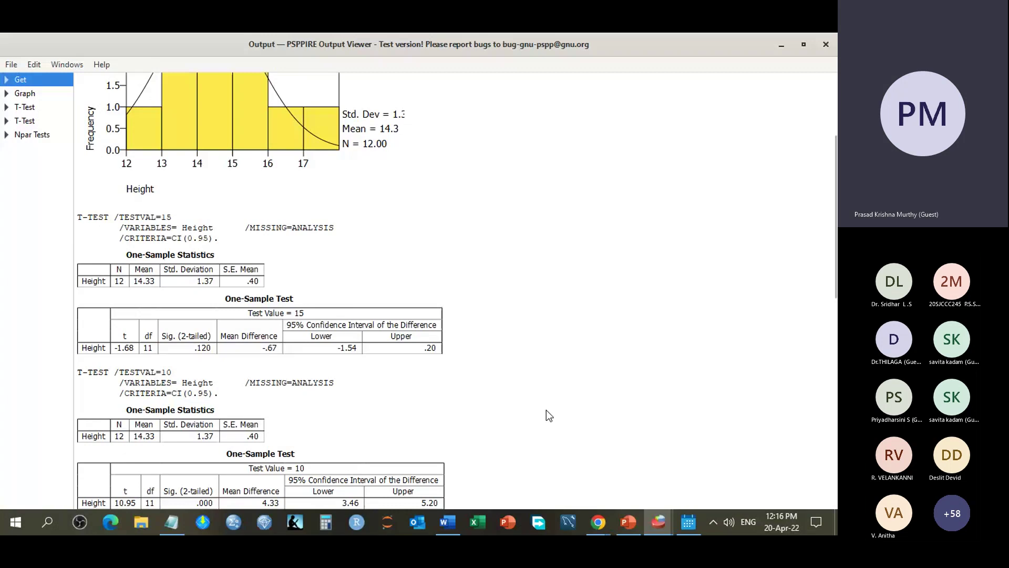
{"action": "scroll", "coordinate": [547, 410], "scroll_direction": "down", "scroll_amount": 8}
{"action": "scroll", "coordinate": [548, 415], "scroll_direction": "down", "scroll_amount": 2}
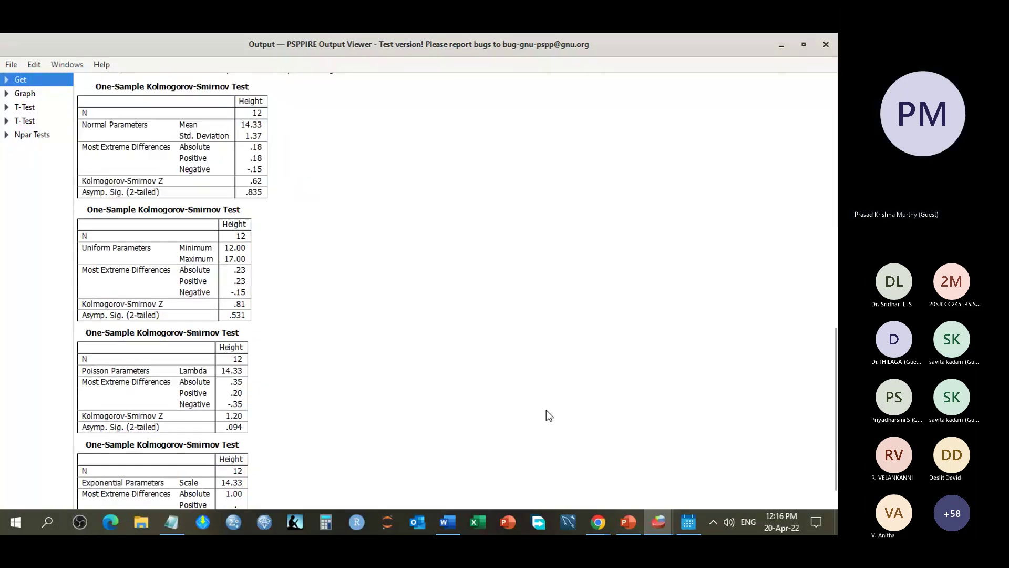
{"action": "scroll", "coordinate": [373, 304], "scroll_direction": "up", "scroll_amount": 3}
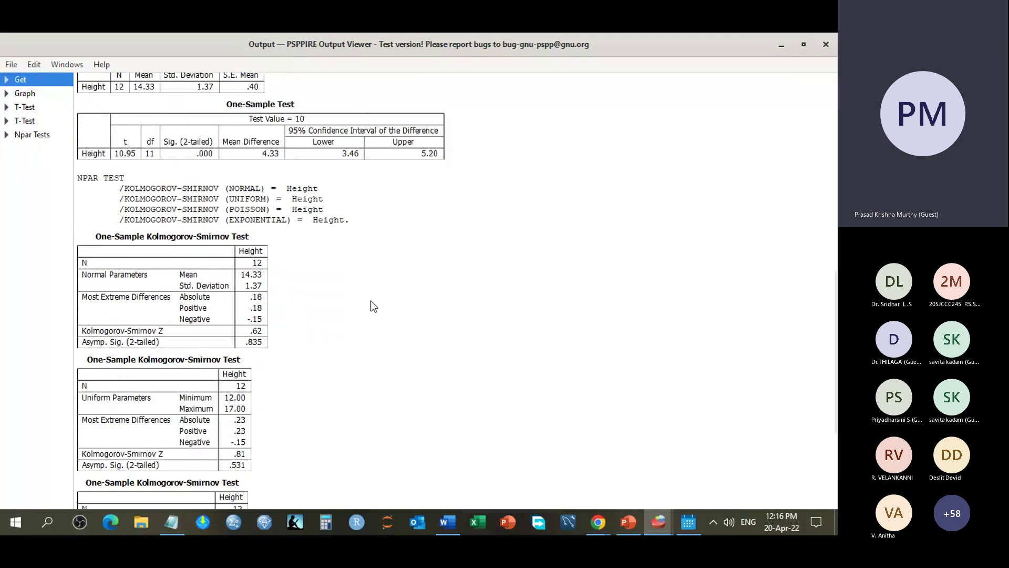
{"action": "scroll", "coordinate": [371, 306], "scroll_direction": "down", "scroll_amount": 2}
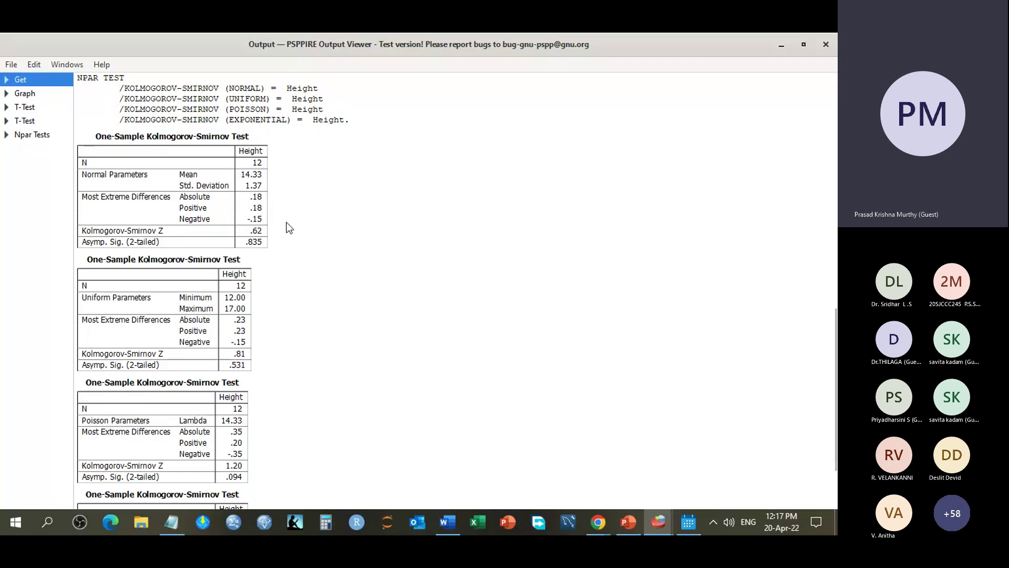
{"action": "left_click", "coordinate": [261, 245]}
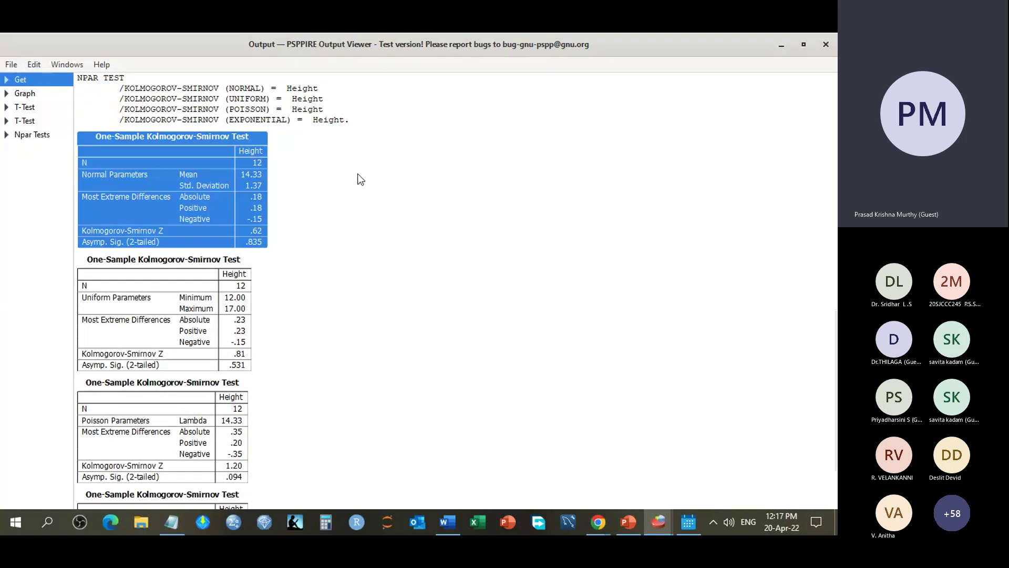
Step: Compare the Height histogram and t-test tables with the Kolmogorov-Smirnov tables for all four distributions, clearing the table highlight
{"action": "scroll", "coordinate": [566, 205], "scroll_direction": "up", "scroll_amount": 5}
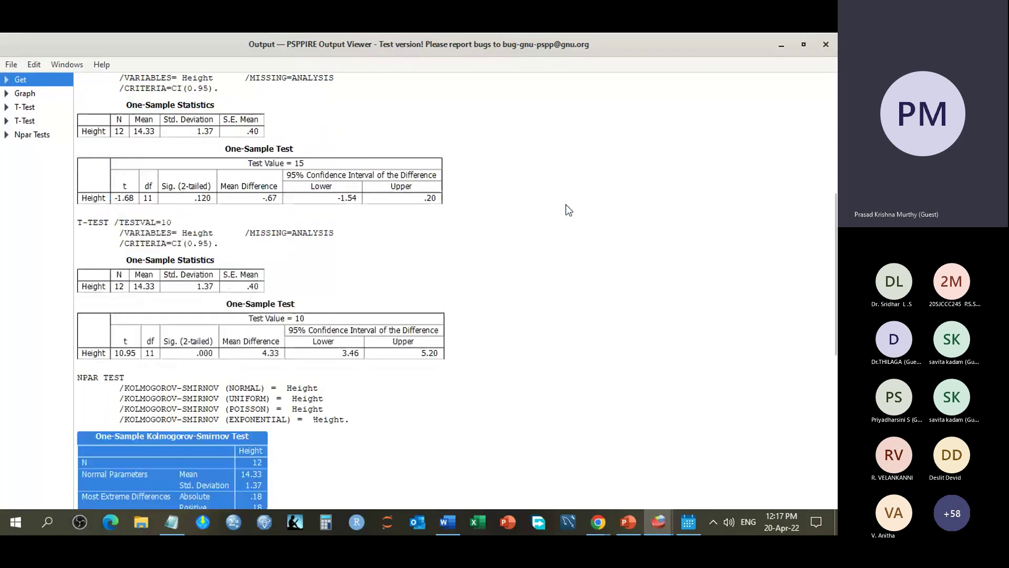
{"action": "scroll", "coordinate": [568, 209], "scroll_direction": "up", "scroll_amount": 3}
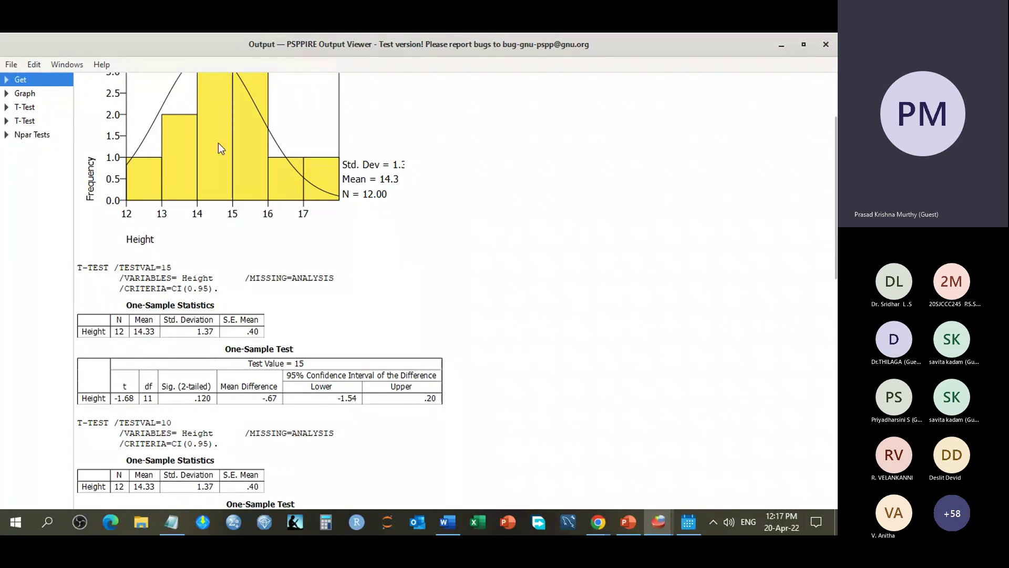
{"action": "scroll", "coordinate": [219, 143], "scroll_direction": "up", "scroll_amount": 1}
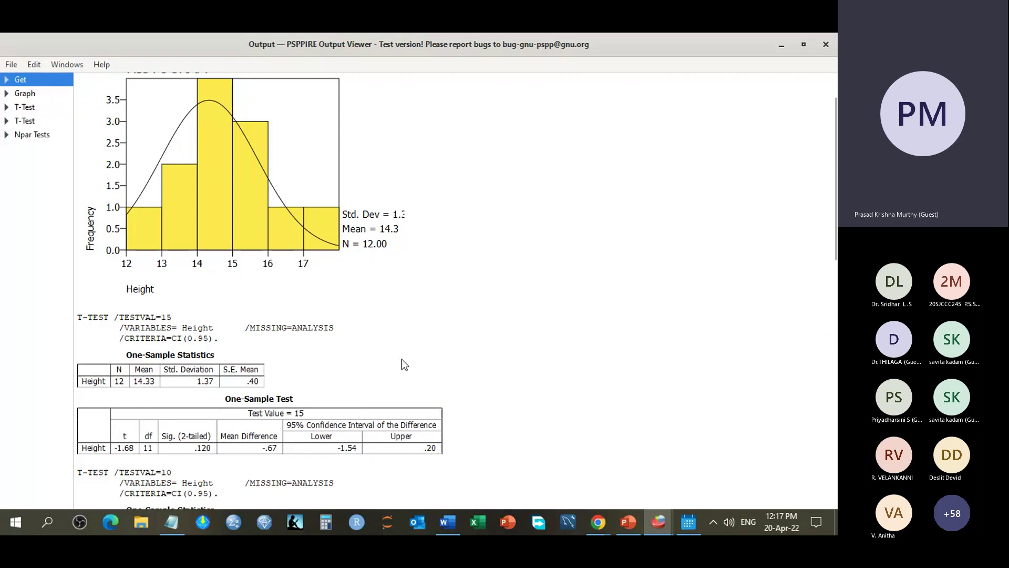
{"action": "scroll", "coordinate": [401, 359], "scroll_direction": "down", "scroll_amount": 5}
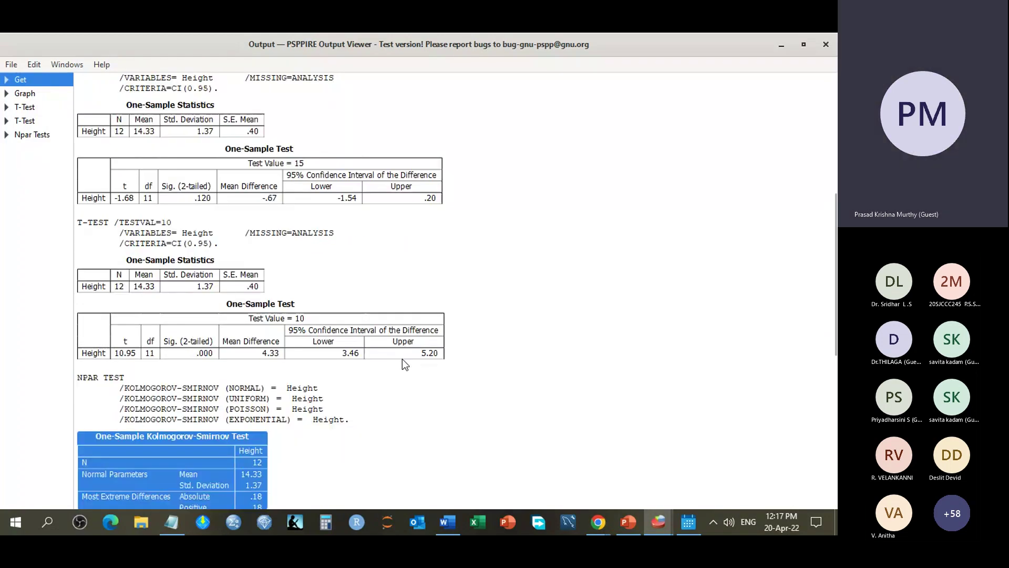
{"action": "scroll", "coordinate": [402, 359], "scroll_direction": "down", "scroll_amount": 7}
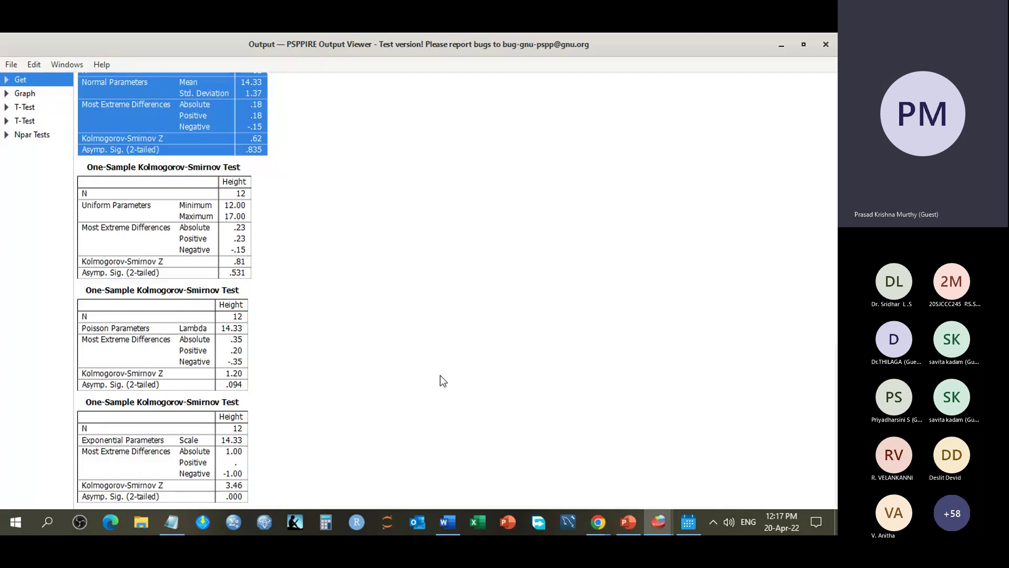
{"action": "left_click", "coordinate": [378, 365]}
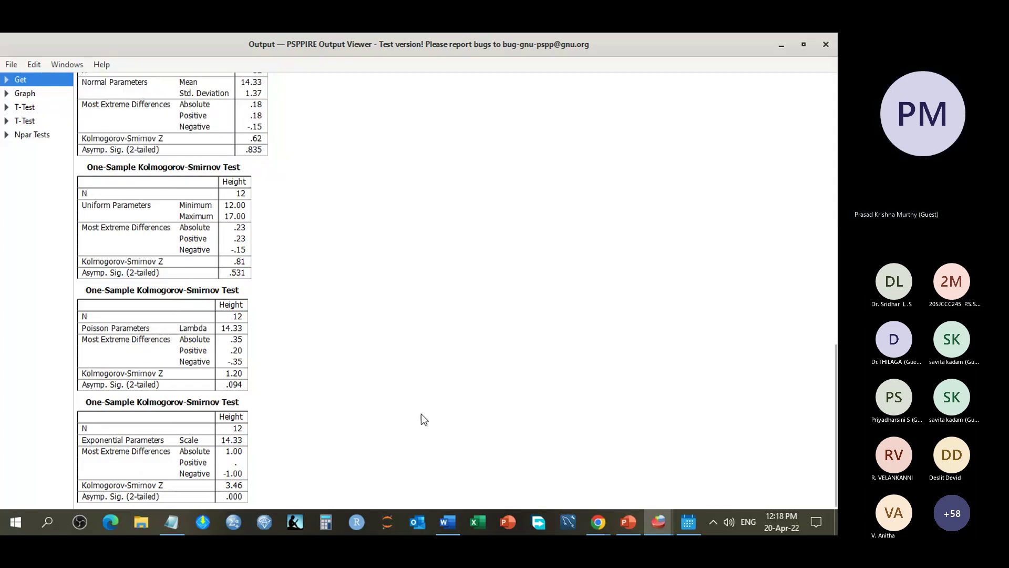
{"action": "scroll", "coordinate": [288, 380], "scroll_direction": "up", "scroll_amount": 3}
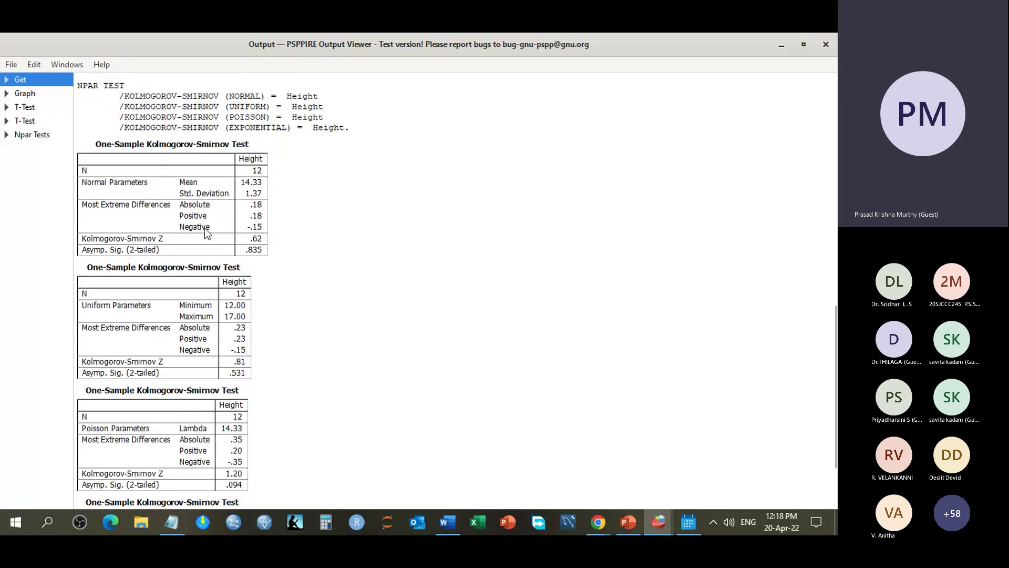
Step: Highlight the normal-distribution Kolmogorov-Smirnov table and compare it with the Height histogram and the one-sample t-test tables
{"action": "left_click", "coordinate": [88, 159]}
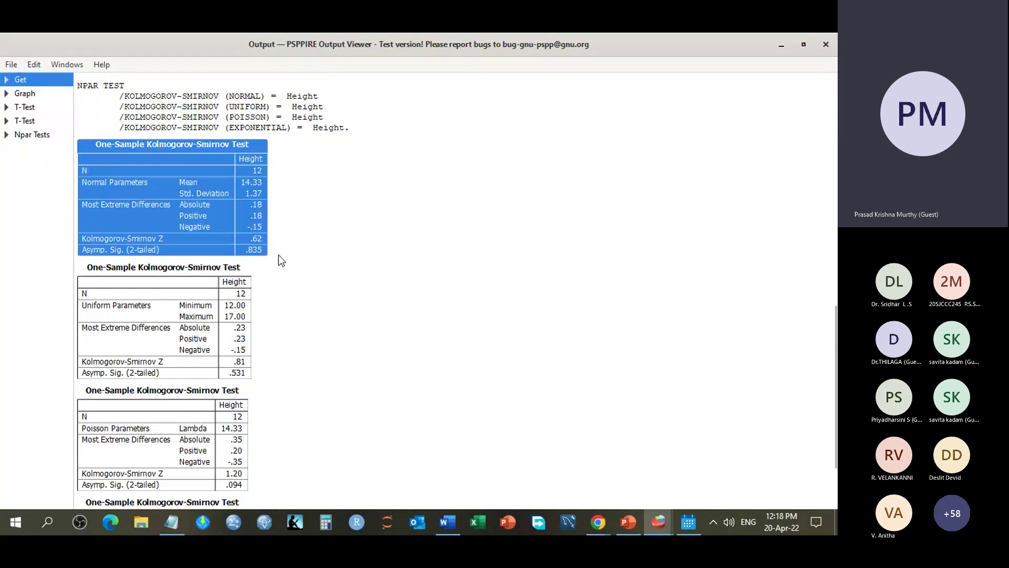
{"action": "scroll", "coordinate": [278, 255], "scroll_direction": "up", "scroll_amount": 8}
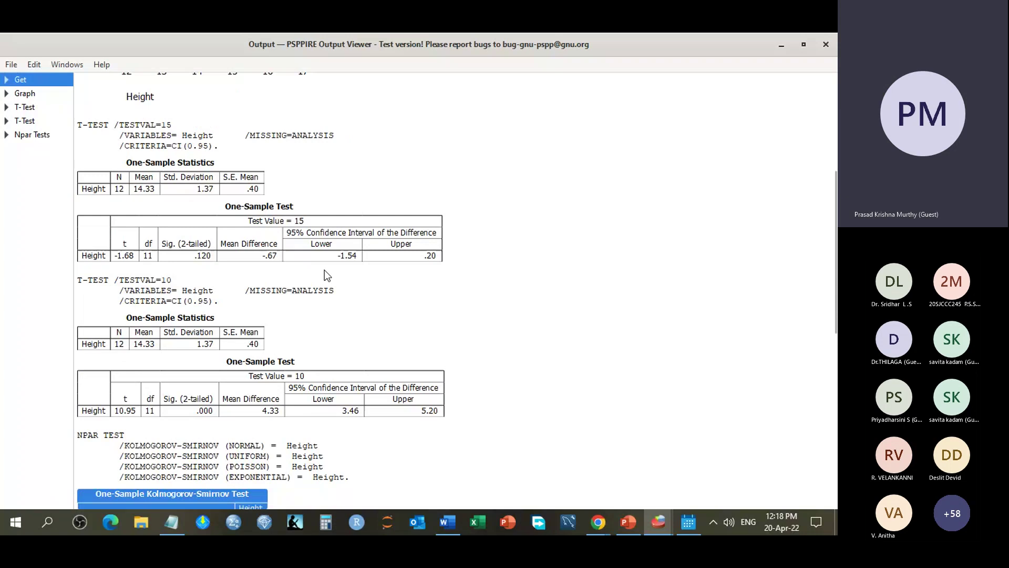
{"action": "scroll", "coordinate": [324, 269], "scroll_direction": "up", "scroll_amount": 4}
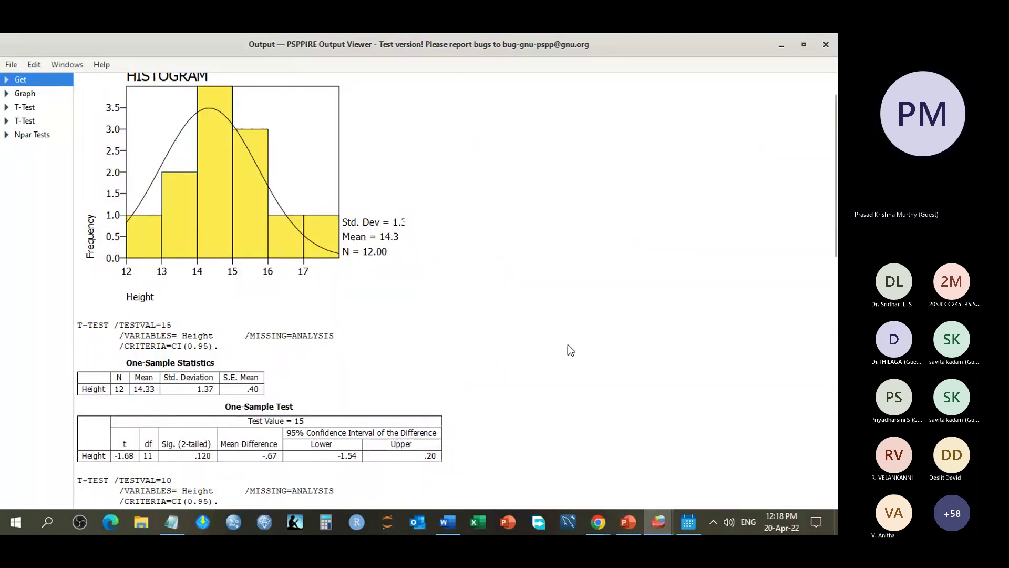
{"action": "scroll", "coordinate": [567, 345], "scroll_direction": "down", "scroll_amount": 5}
{"action": "scroll", "coordinate": [309, 302], "scroll_direction": "down", "scroll_amount": 3}
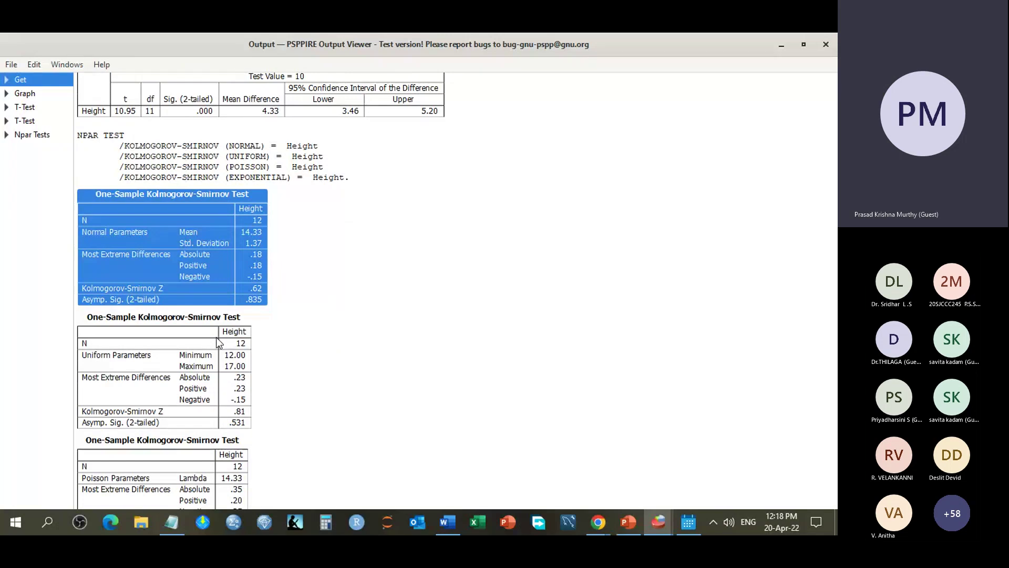
{"action": "scroll", "coordinate": [234, 365], "scroll_direction": "down", "scroll_amount": 2}
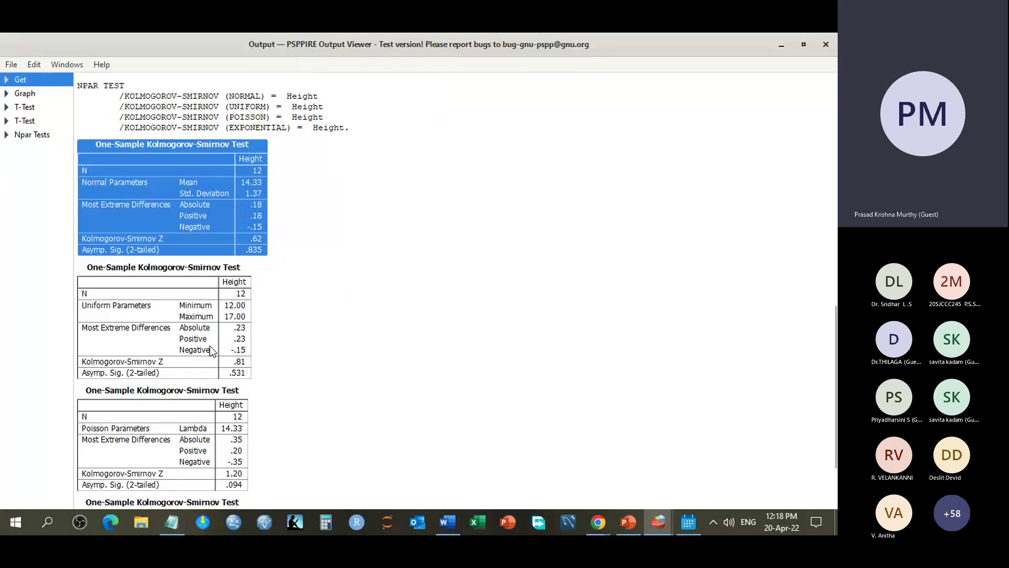
{"action": "scroll", "coordinate": [309, 347], "scroll_direction": "up", "scroll_amount": 10}
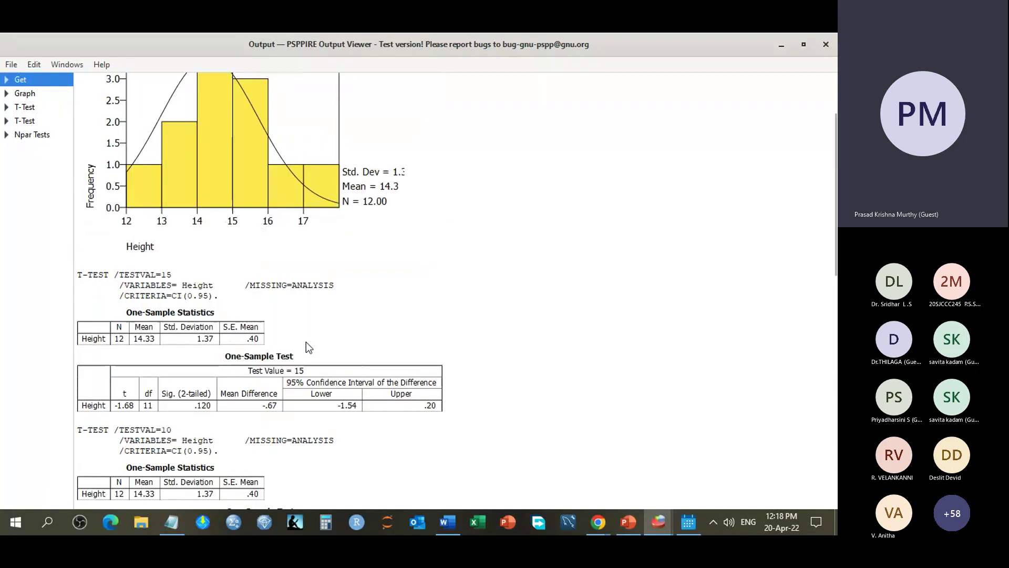
{"action": "scroll", "coordinate": [308, 348], "scroll_direction": "up", "scroll_amount": 4}
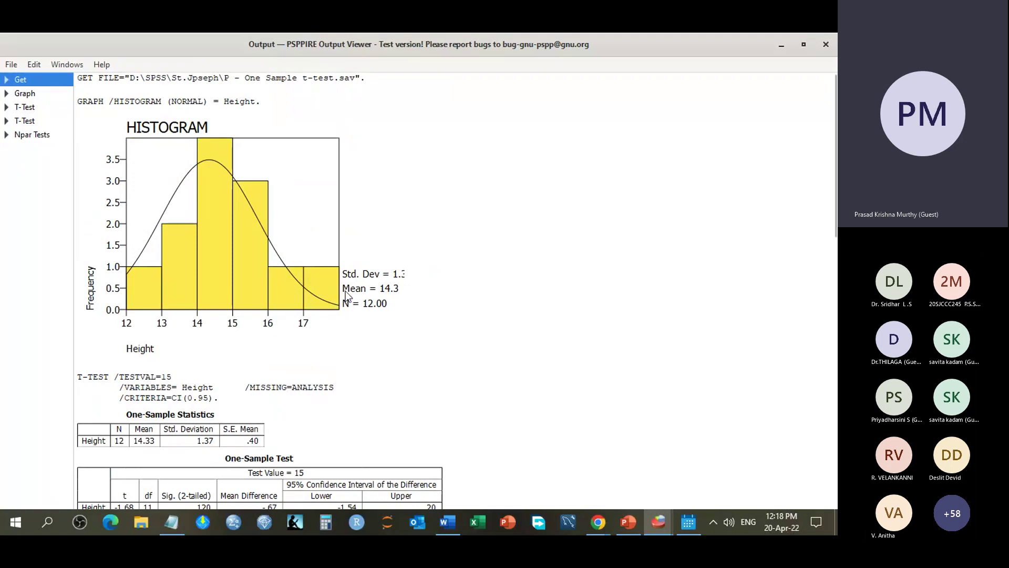
{"action": "scroll", "coordinate": [340, 333], "scroll_direction": "down", "scroll_amount": 5}
{"action": "scroll", "coordinate": [279, 370], "scroll_direction": "down", "scroll_amount": 3}
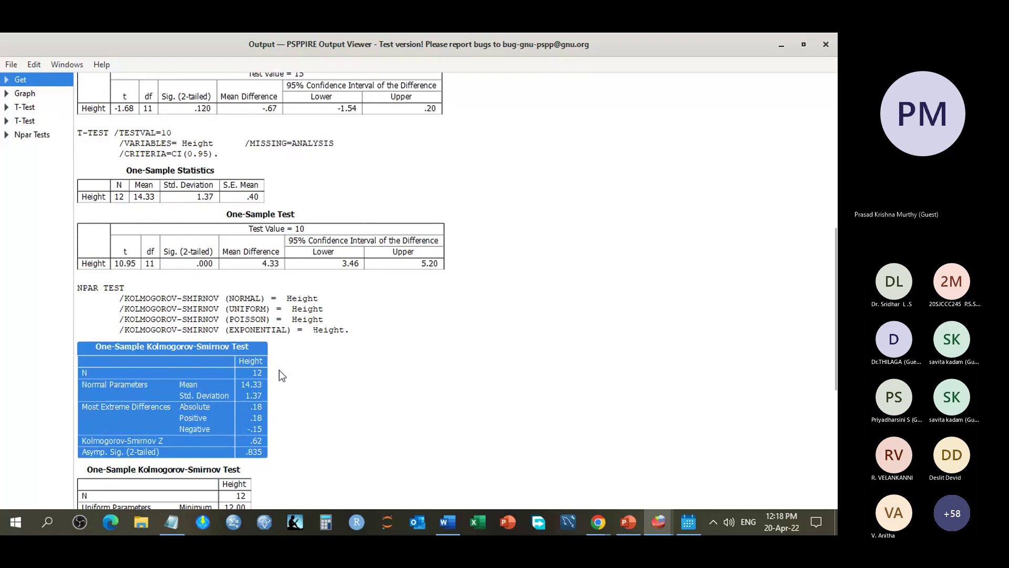
{"action": "scroll", "coordinate": [234, 329], "scroll_direction": "down", "scroll_amount": 3}
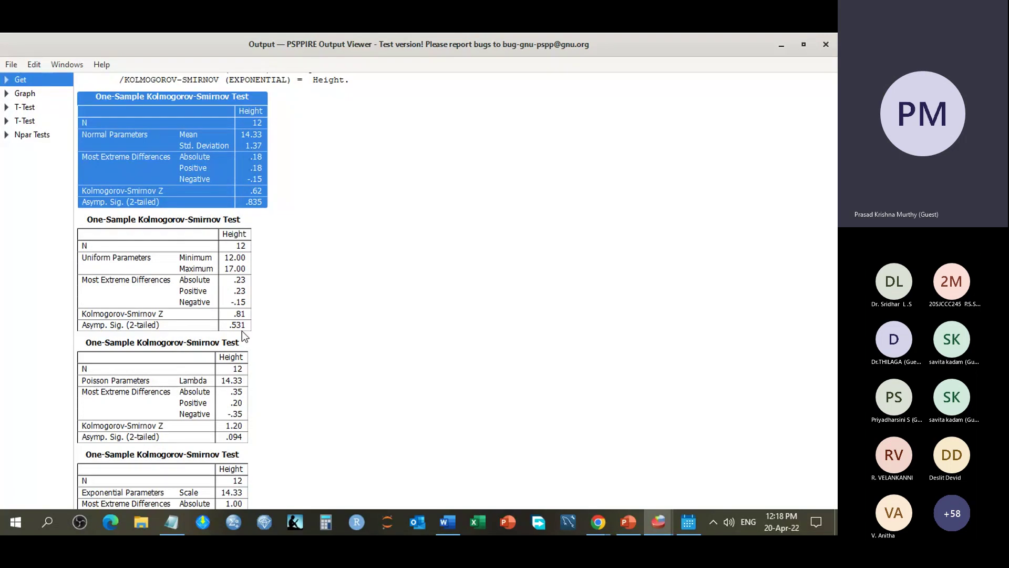
Step: Examine the histogram's normal curve, both t-test results and the Kolmogorov-Smirnov significance values for all four distributions, returning to the histogram
{"action": "scroll", "coordinate": [270, 326], "scroll_direction": "up", "scroll_amount": 5}
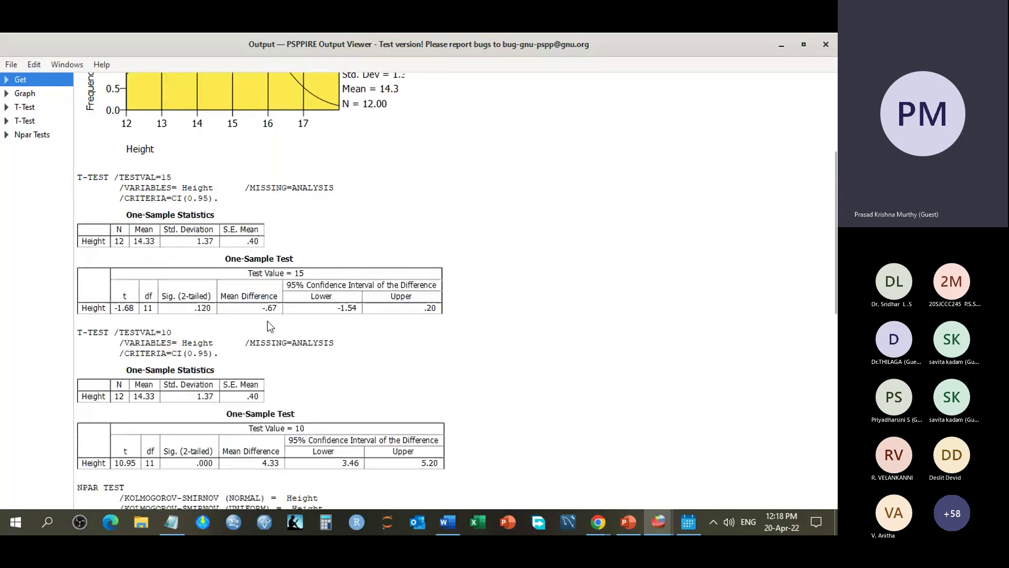
{"action": "scroll", "coordinate": [269, 327], "scroll_direction": "up", "scroll_amount": 3}
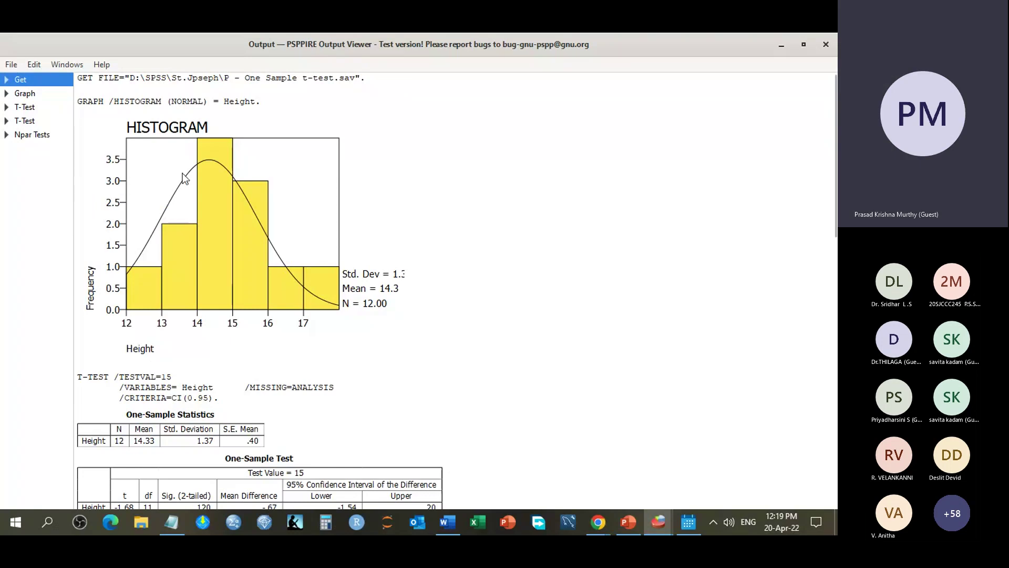
{"action": "scroll", "coordinate": [203, 198], "scroll_direction": "down", "scroll_amount": 1}
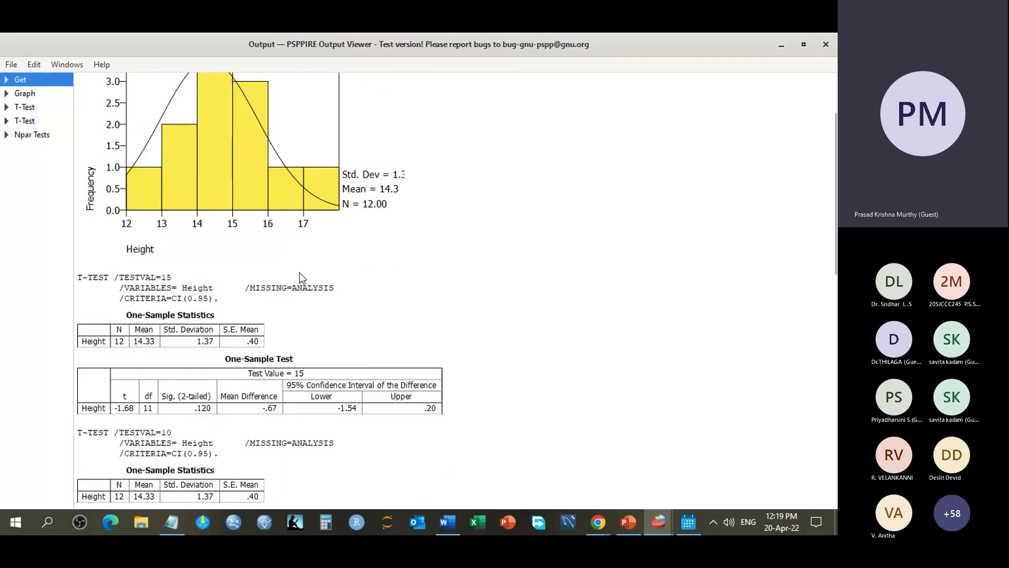
{"action": "scroll", "coordinate": [302, 278], "scroll_direction": "down", "scroll_amount": 2}
{"action": "scroll", "coordinate": [302, 277], "scroll_direction": "down", "scroll_amount": 1}
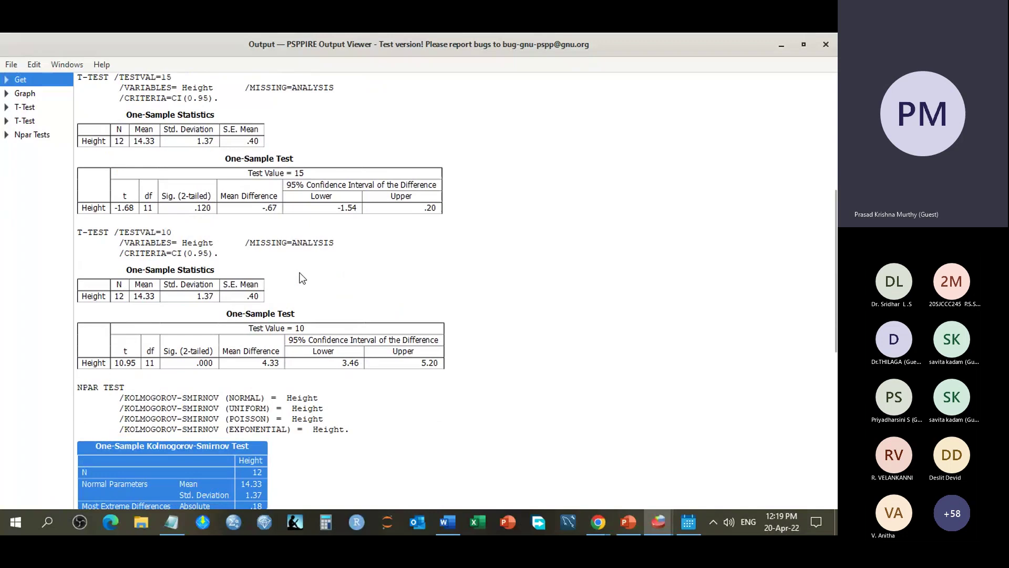
{"action": "scroll", "coordinate": [303, 278], "scroll_direction": "down", "scroll_amount": 2}
{"action": "scroll", "coordinate": [301, 274], "scroll_direction": "down", "scroll_amount": 3}
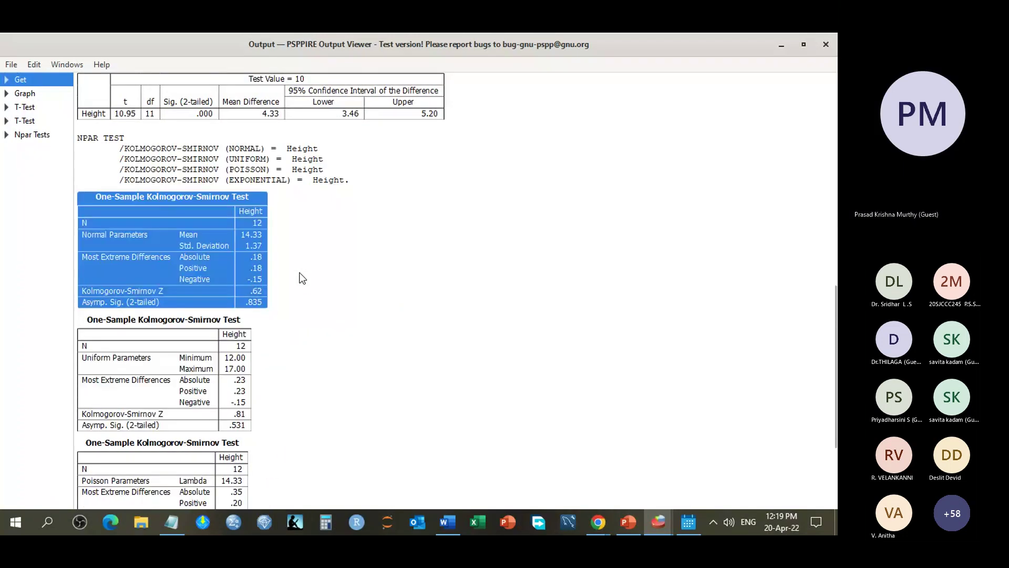
{"action": "scroll", "coordinate": [293, 285], "scroll_direction": "down", "scroll_amount": 1}
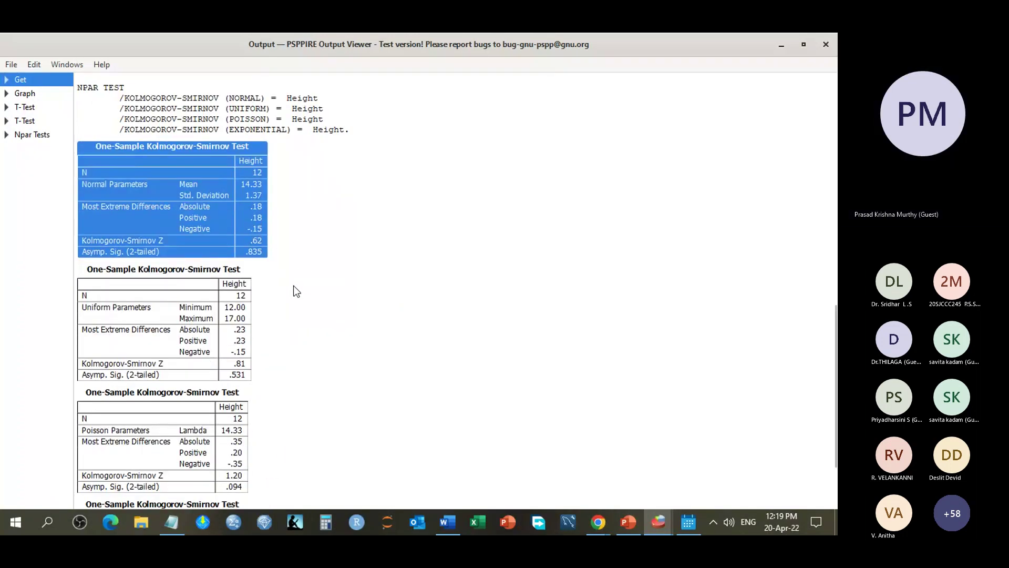
{"action": "scroll", "coordinate": [296, 290], "scroll_direction": "down", "scroll_amount": 2}
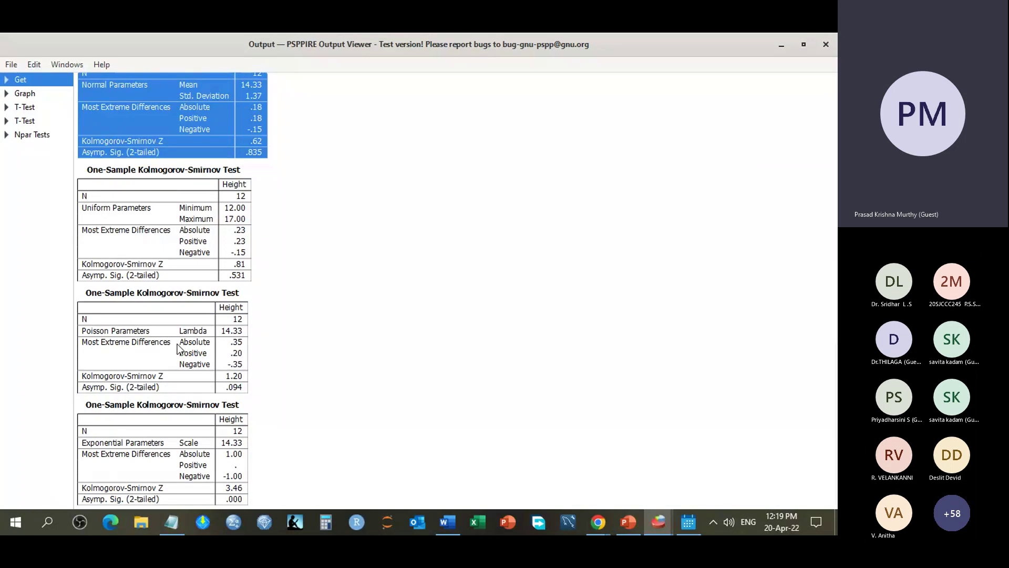
{"action": "scroll", "coordinate": [178, 345], "scroll_direction": "up", "scroll_amount": 3}
{"action": "scroll", "coordinate": [178, 344], "scroll_direction": "up", "scroll_amount": 5}
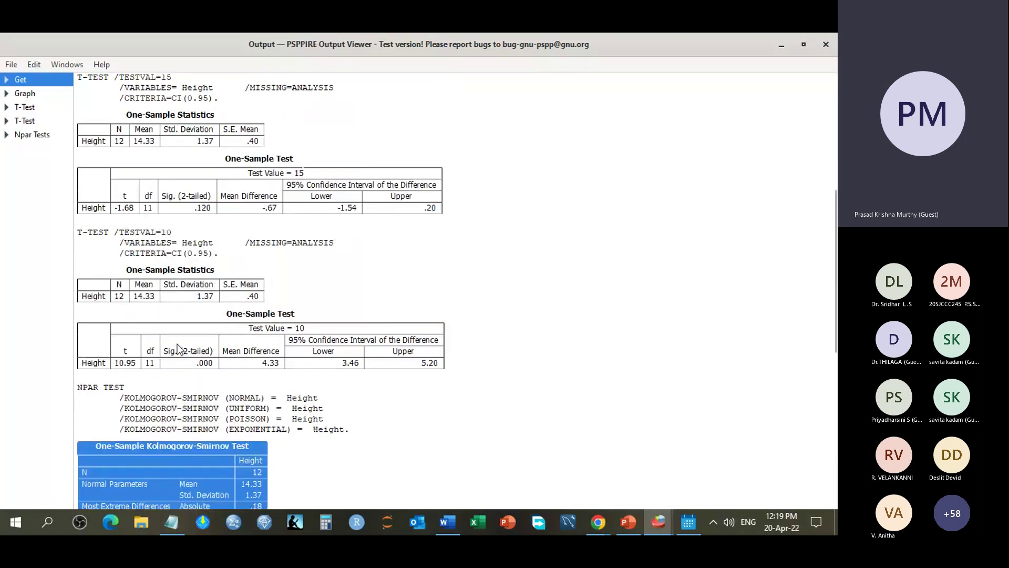
{"action": "scroll", "coordinate": [177, 345], "scroll_direction": "up", "scroll_amount": 4}
{"action": "scroll", "coordinate": [178, 344], "scroll_direction": "up", "scroll_amount": 2}
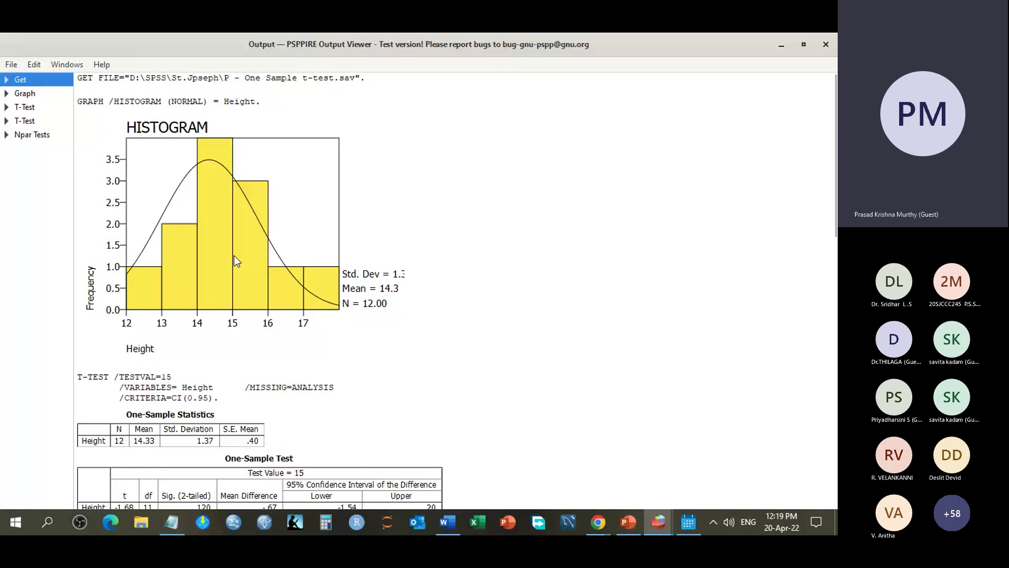
Step: Highlight the Uniform, Poisson and Exponential Kolmogorov-Smirnov tables one after another, then clear the highlight
{"action": "scroll", "coordinate": [234, 255], "scroll_direction": "down", "scroll_amount": 5}
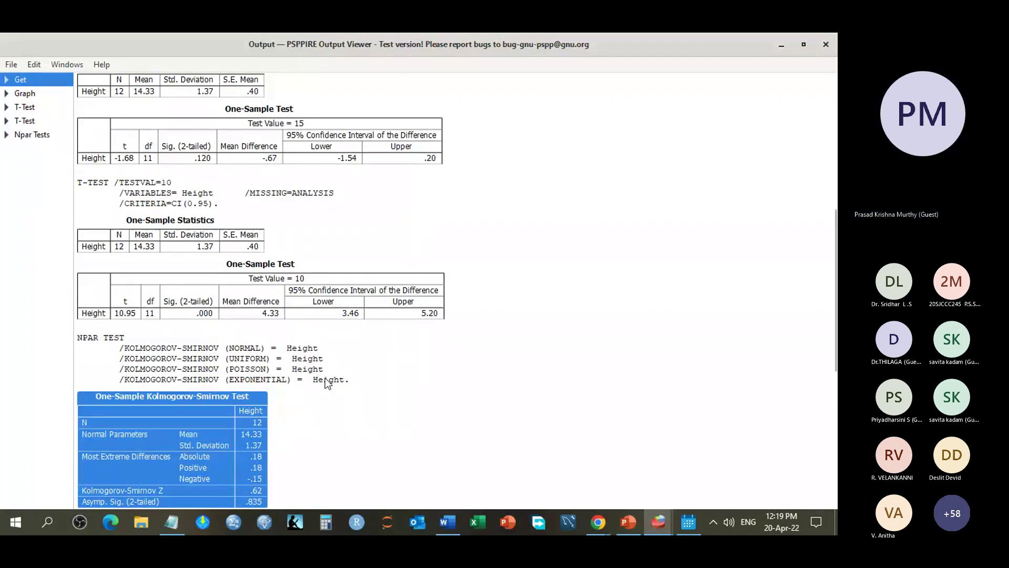
{"action": "scroll", "coordinate": [169, 128], "scroll_direction": "down", "scroll_amount": 5}
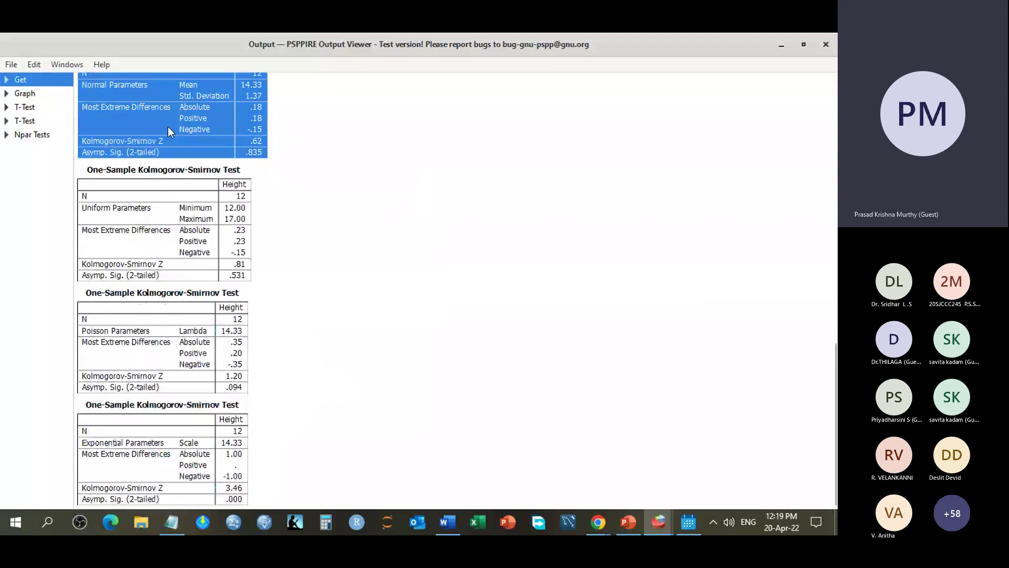
{"action": "left_click", "coordinate": [168, 216]}
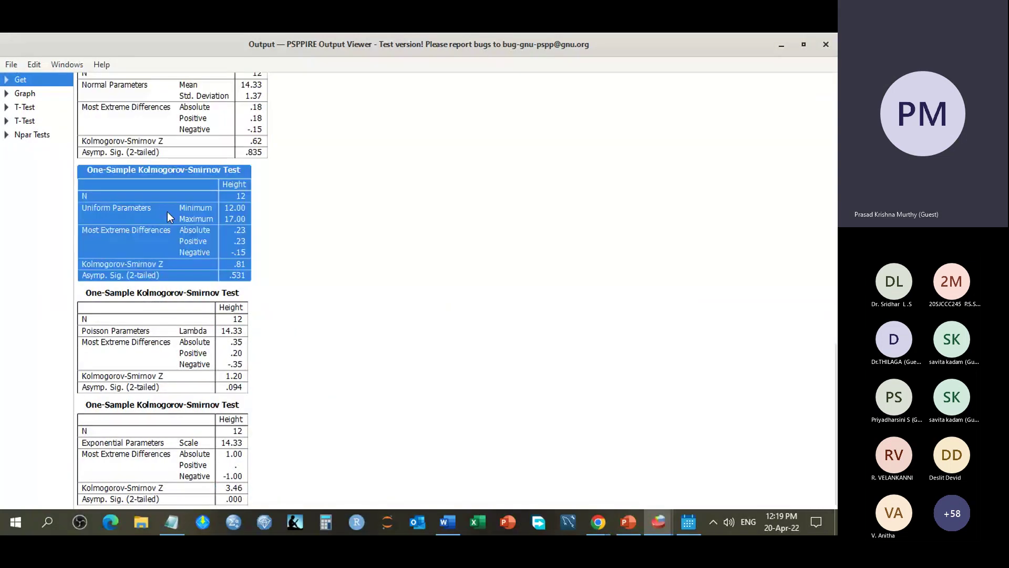
{"action": "left_click", "coordinate": [282, 332]}
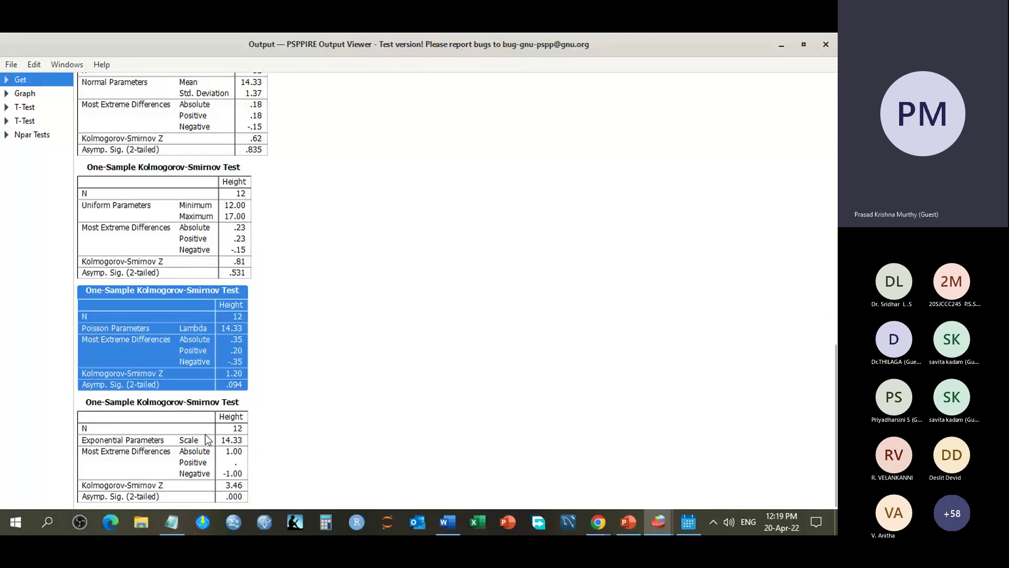
{"action": "left_click", "coordinate": [205, 436]}
{"action": "left_click", "coordinate": [291, 409]}
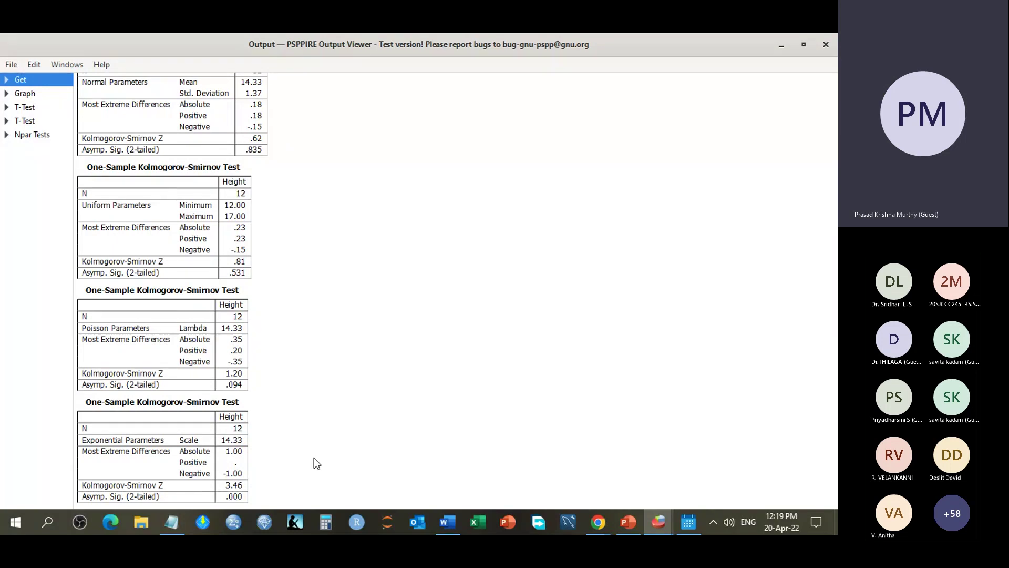
Step: Review the complete output again, relating the Height histogram and the t-tests against 15 and 10 to the Kolmogorov-Smirnov tables
{"action": "scroll", "coordinate": [315, 463], "scroll_direction": "up", "scroll_amount": 15}
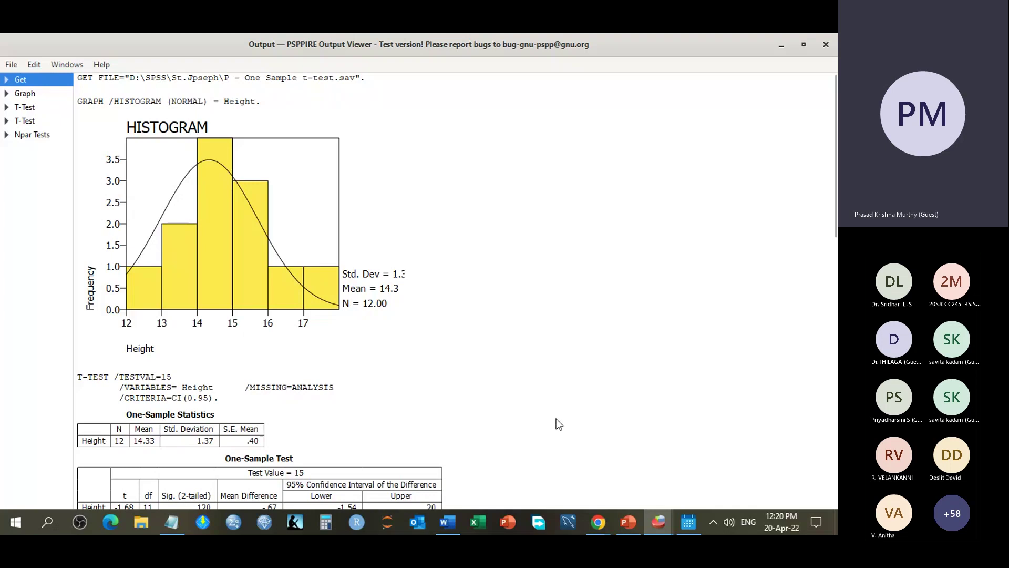
{"action": "scroll", "coordinate": [556, 418], "scroll_direction": "down", "scroll_amount": 3}
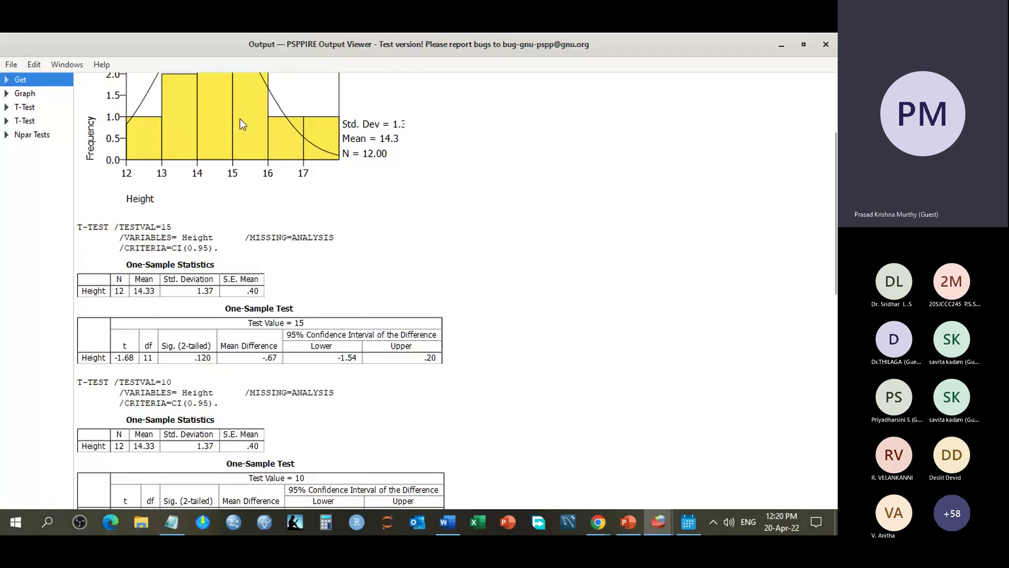
{"action": "scroll", "coordinate": [239, 119], "scroll_direction": "up", "scroll_amount": 3}
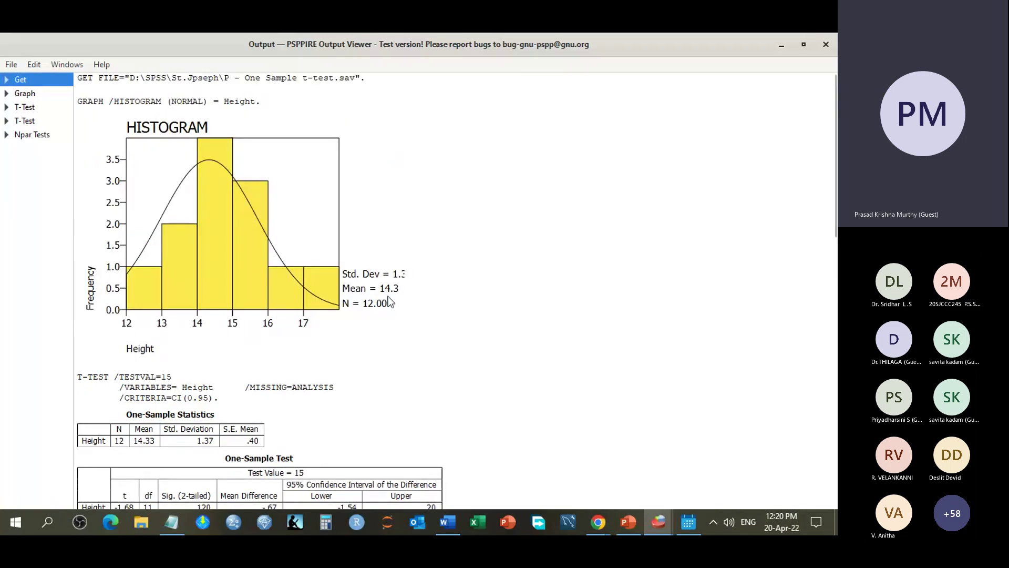
{"action": "scroll", "coordinate": [464, 375], "scroll_direction": "down", "scroll_amount": 5}
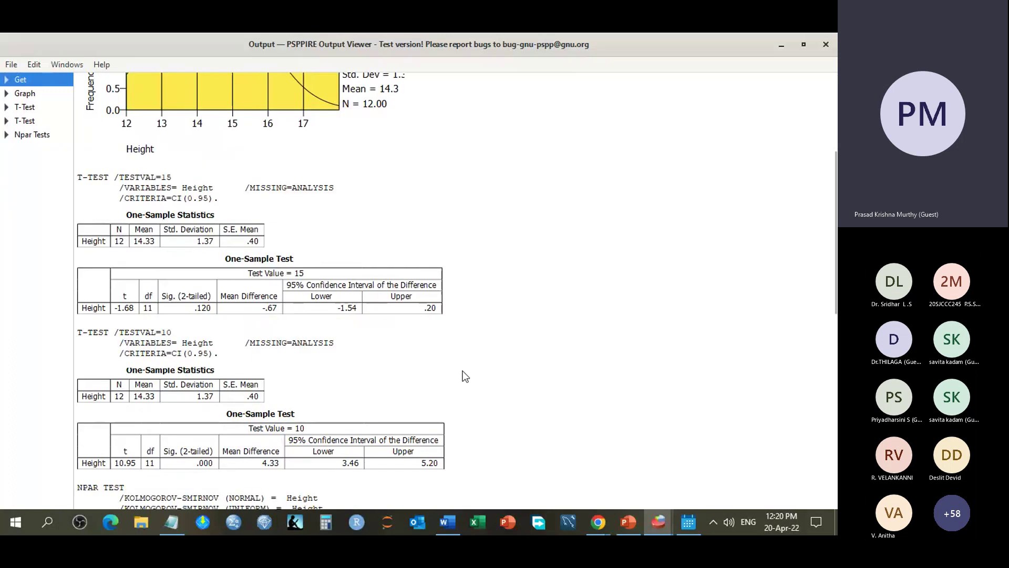
{"action": "scroll", "coordinate": [465, 375], "scroll_direction": "down", "scroll_amount": 10}
{"action": "scroll", "coordinate": [464, 371], "scroll_direction": "down", "scroll_amount": 2}
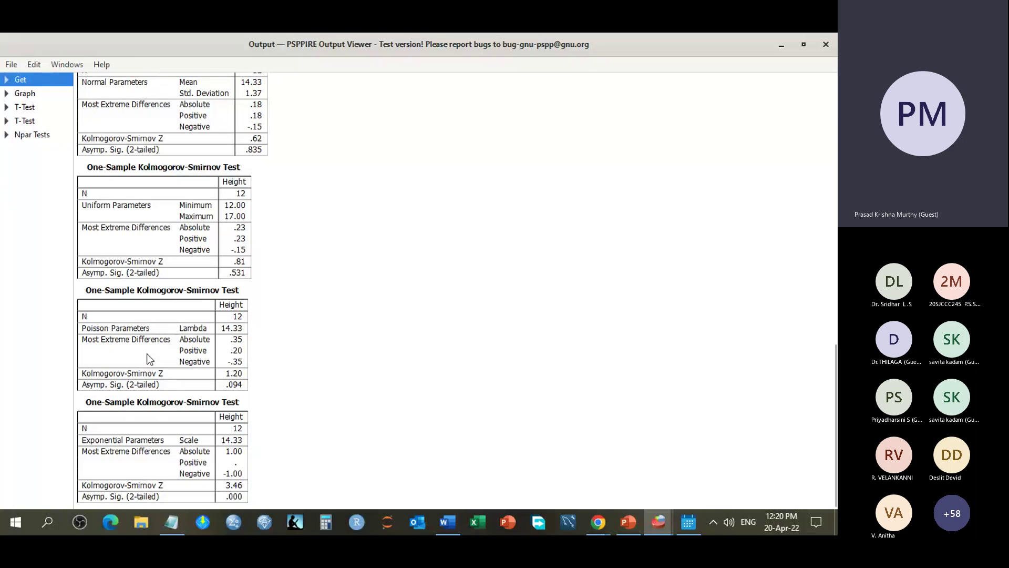
{"action": "scroll", "coordinate": [153, 341], "scroll_direction": "up", "scroll_amount": 2}
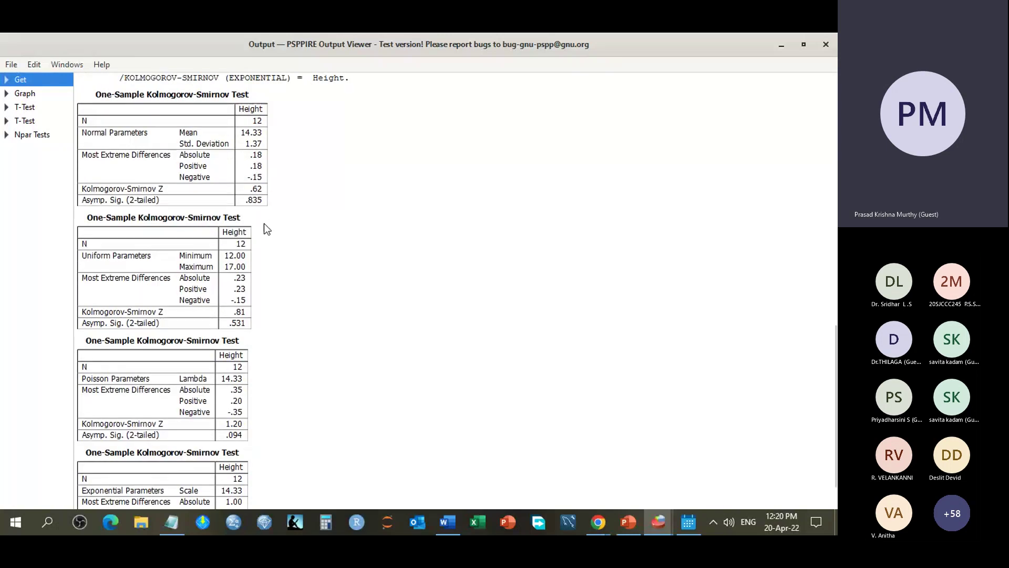
{"action": "scroll", "coordinate": [264, 223], "scroll_direction": "up", "scroll_amount": 15}
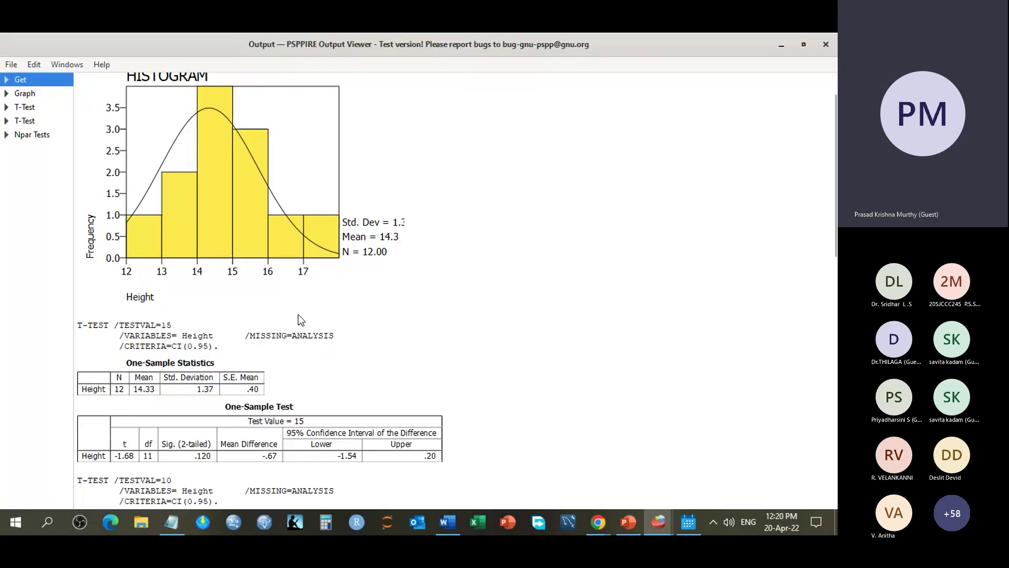
{"action": "scroll", "coordinate": [302, 315], "scroll_direction": "down", "scroll_amount": 3}
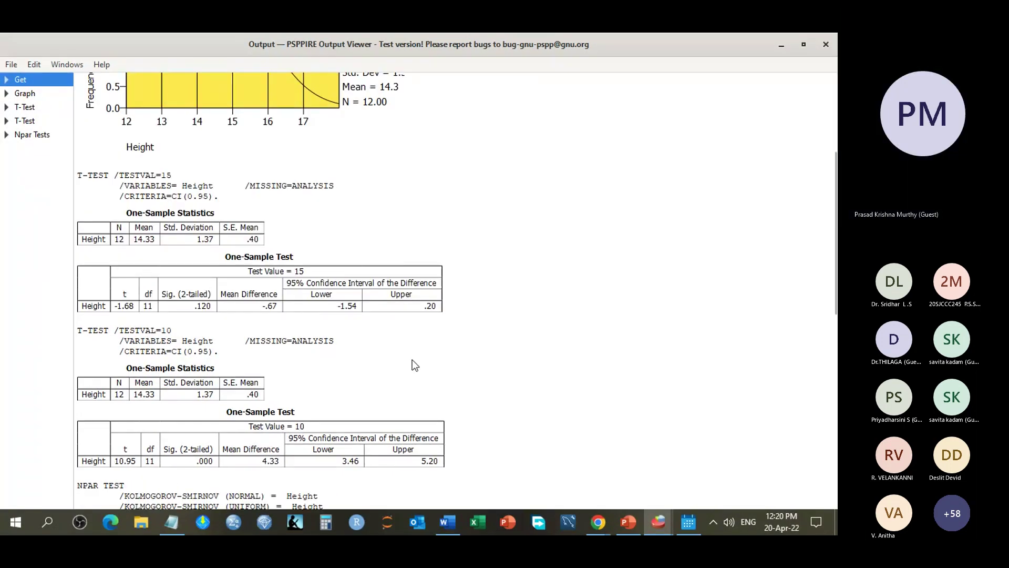
{"action": "scroll", "coordinate": [413, 363], "scroll_direction": "down", "scroll_amount": 10}
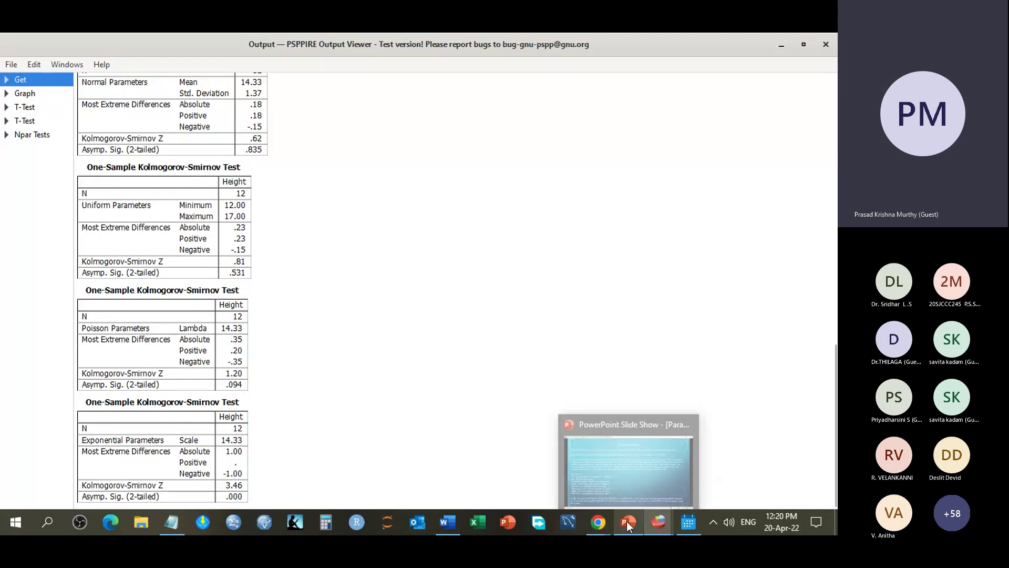
Step: Switch from the output viewer to the Data Editor window showing the One Sample t-test data
{"action": "mouse_move", "coordinate": [658, 523]}
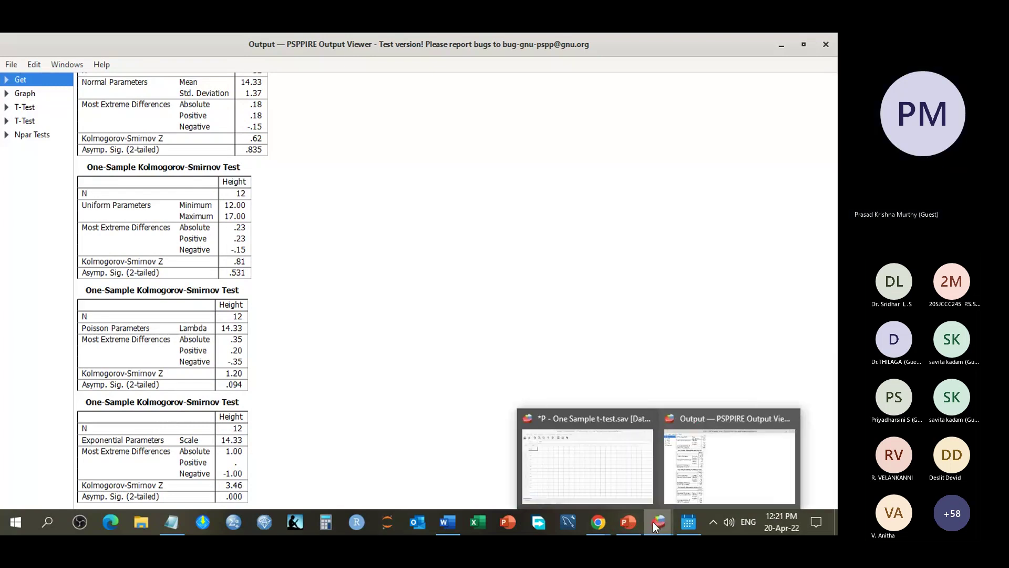
{"action": "scroll", "coordinate": [403, 203], "scroll_direction": "up", "scroll_amount": 3}
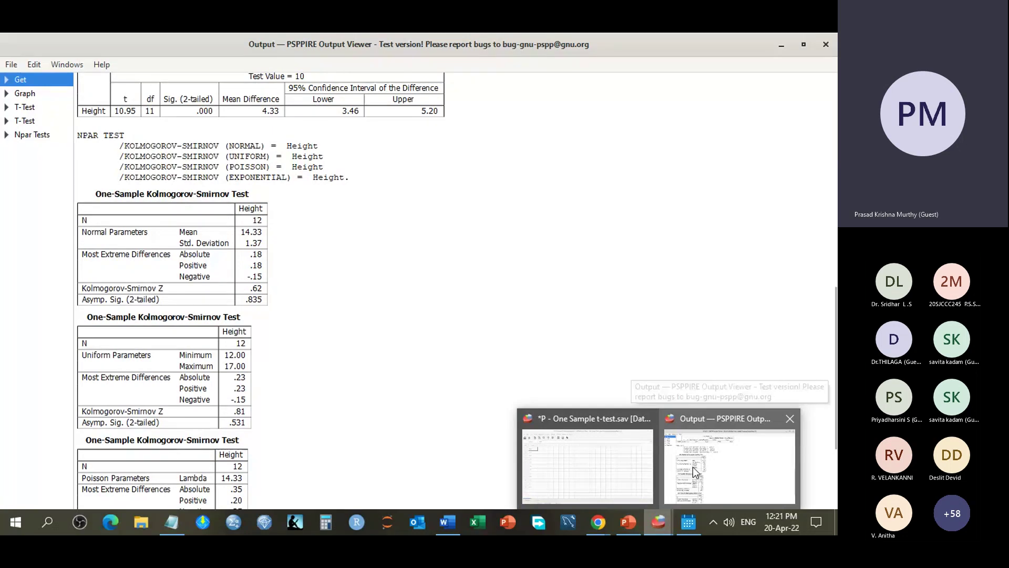
{"action": "left_click", "coordinate": [587, 462]}
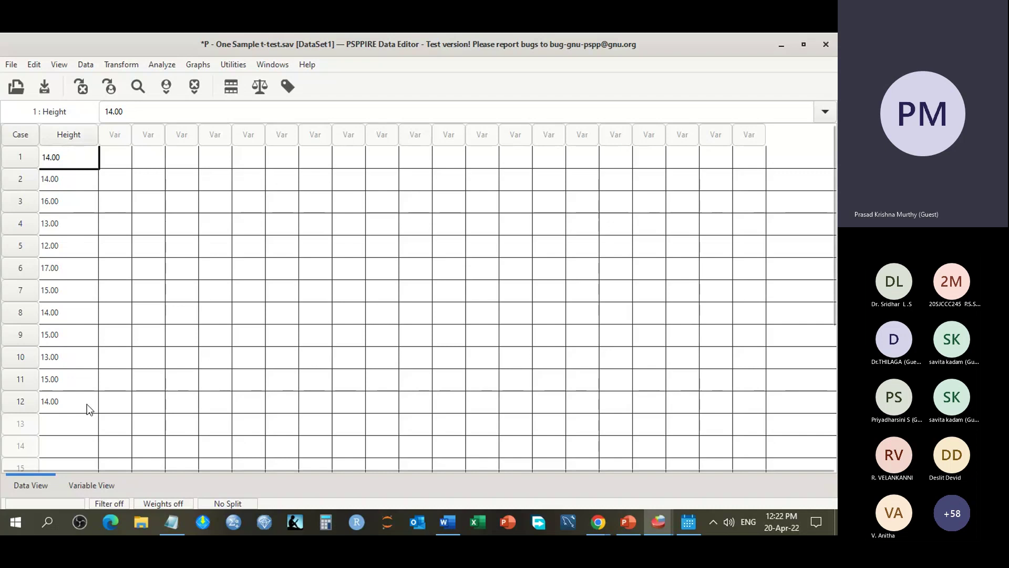
Step: Open the recently used data file P - Independent Samples t-test.sav in the Data Editor
{"action": "left_click", "coordinate": [12, 65]}
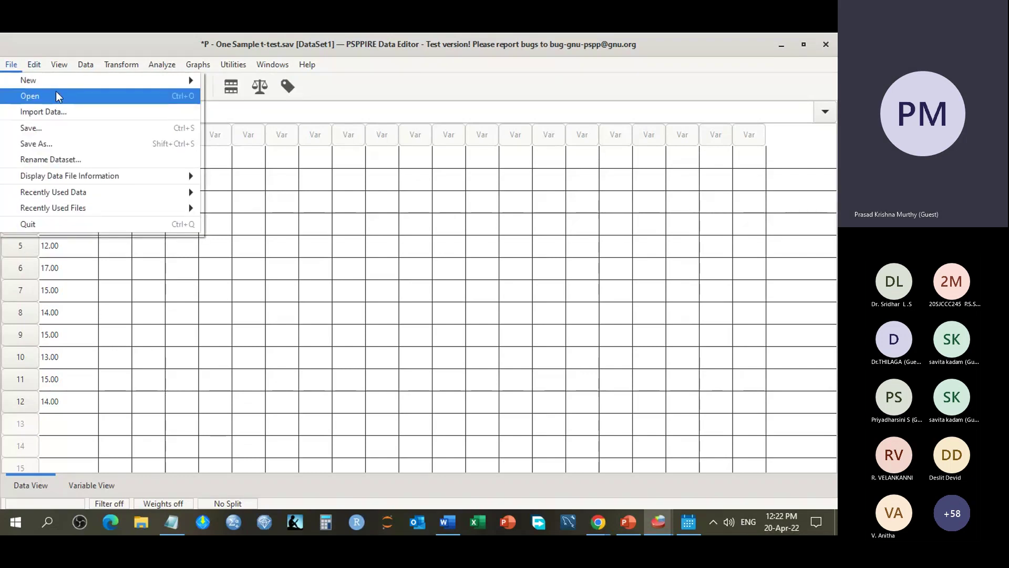
{"action": "mouse_move", "coordinate": [174, 175]}
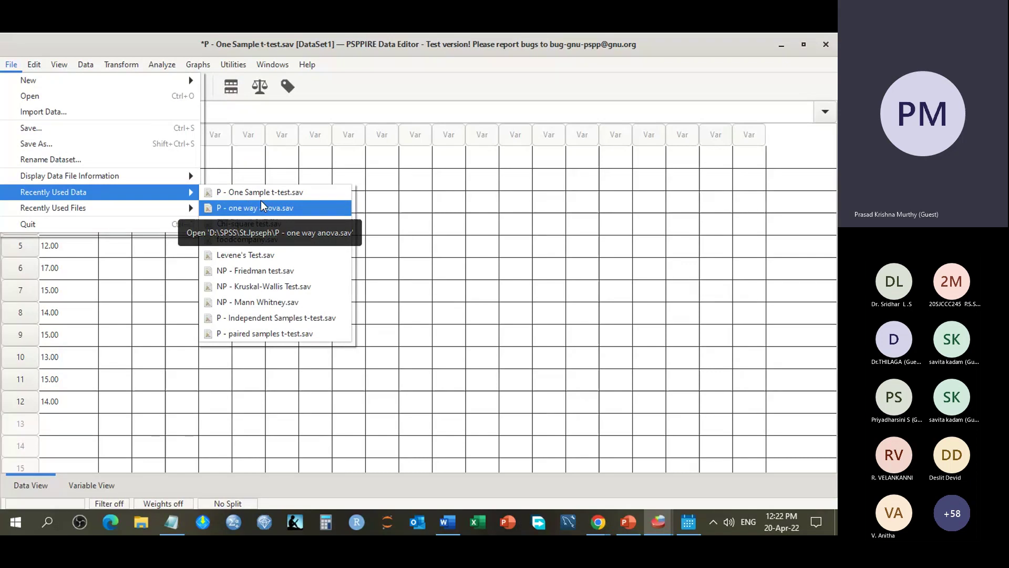
{"action": "left_click", "coordinate": [309, 293]}
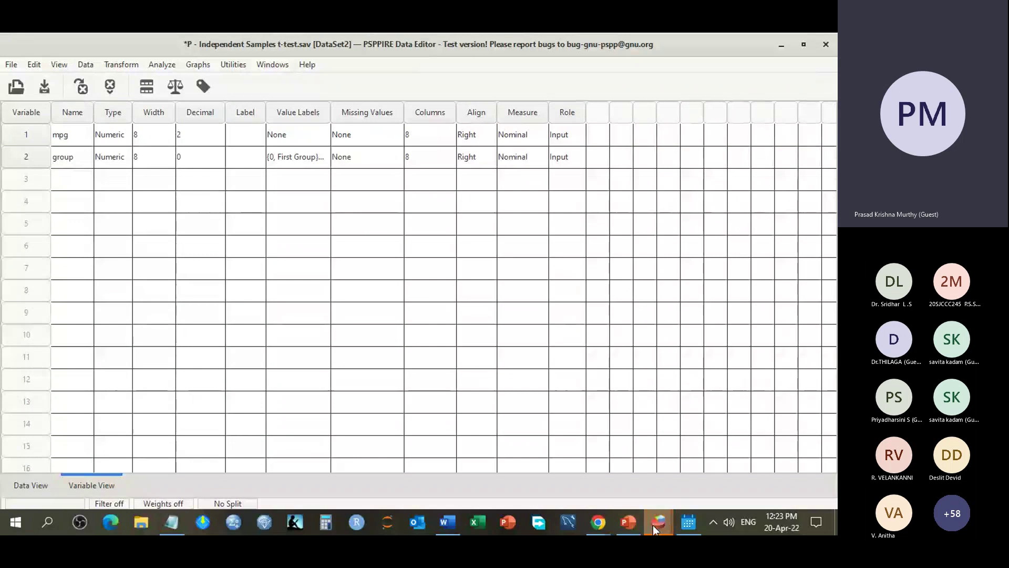
{"action": "mouse_move", "coordinate": [653, 525]}
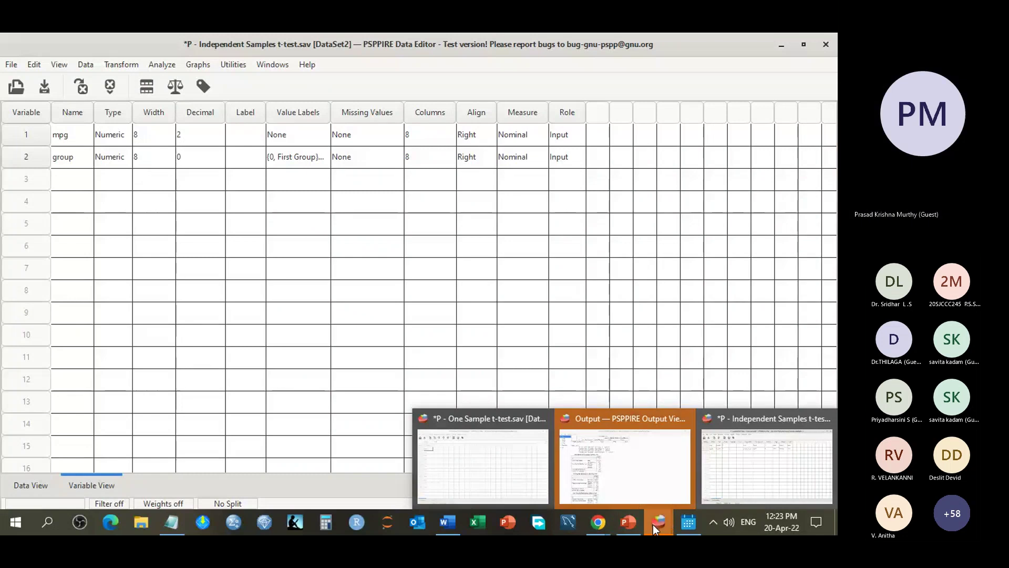
Step: Inspect the mpg and group variable definitions, and review both columns' values across all cases of the data set
{"action": "left_click", "coordinate": [62, 160]}
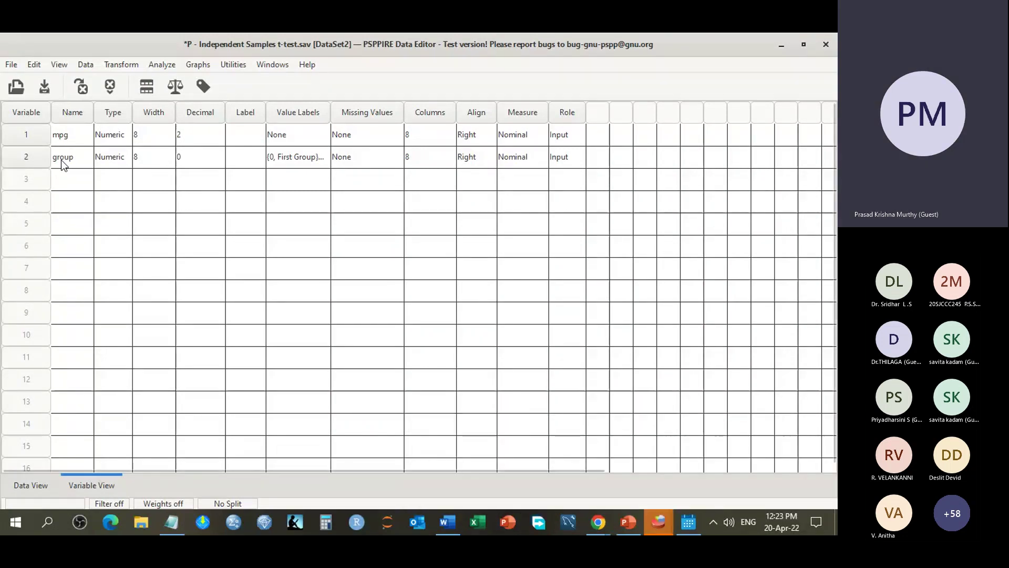
{"action": "left_click", "coordinate": [69, 139]}
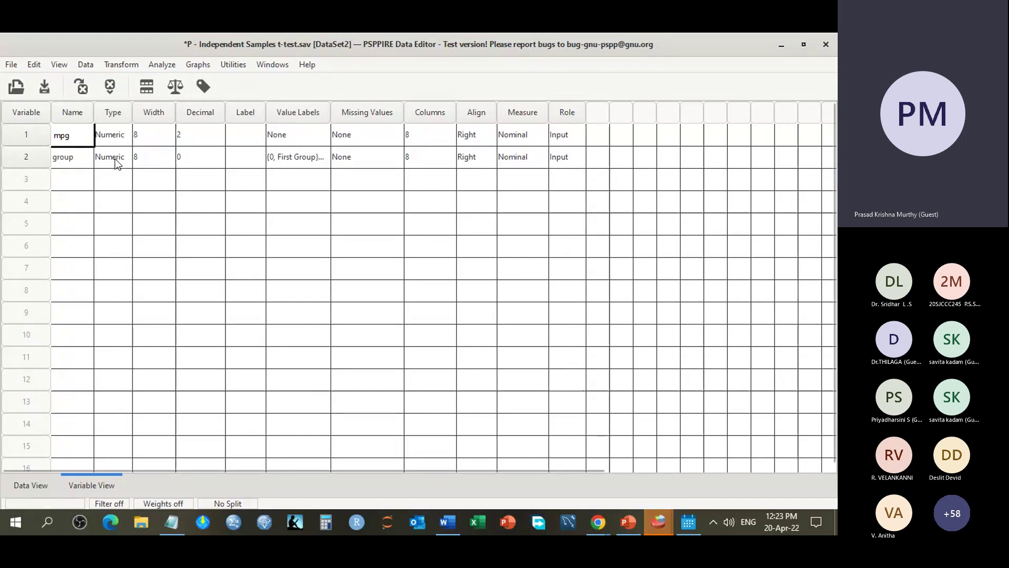
{"action": "left_click", "coordinate": [70, 157]}
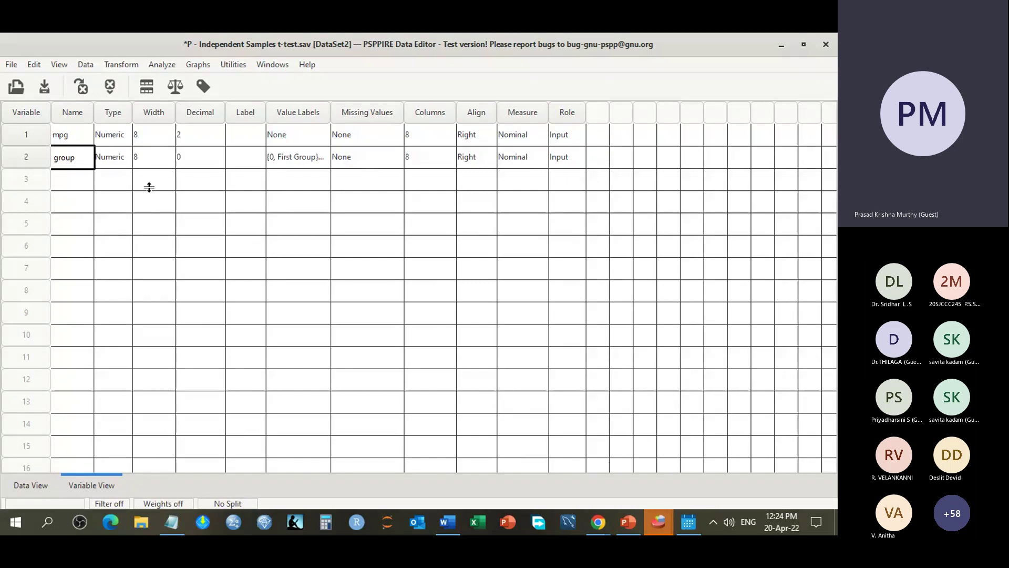
{"action": "left_click", "coordinate": [24, 485]}
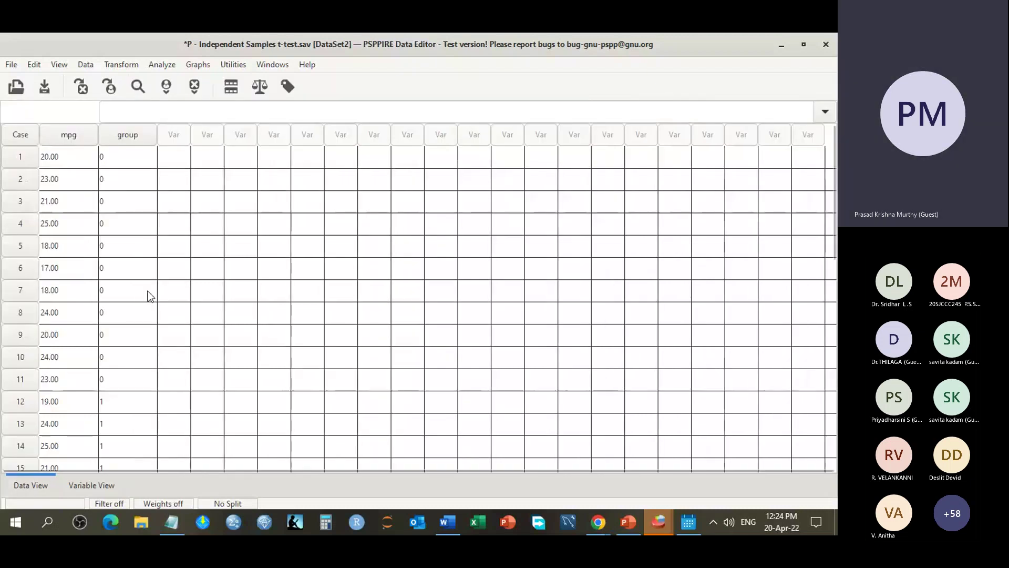
{"action": "scroll", "coordinate": [151, 292], "scroll_direction": "down", "scroll_amount": 2}
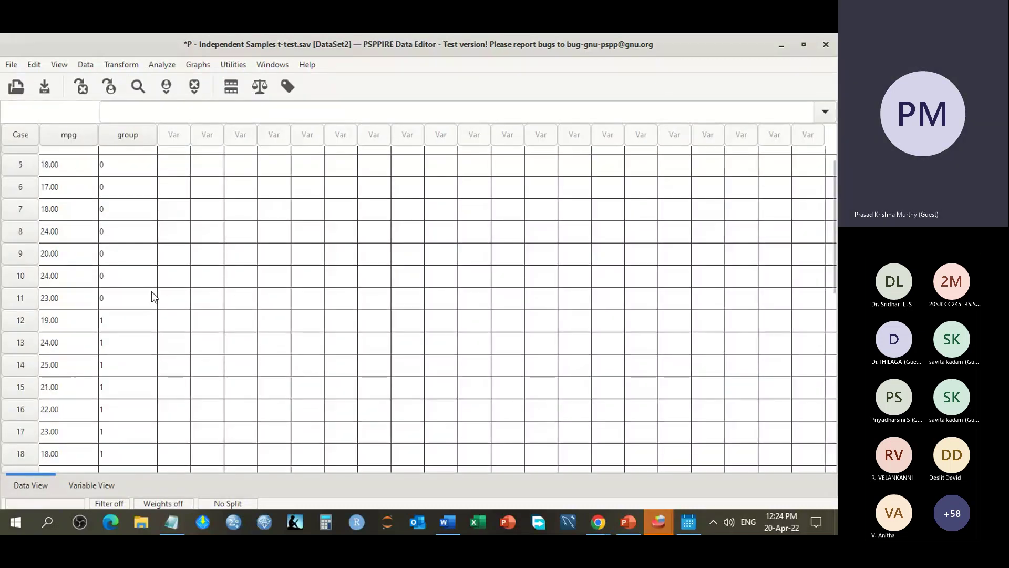
{"action": "scroll", "coordinate": [140, 293], "scroll_direction": "up", "scroll_amount": 2}
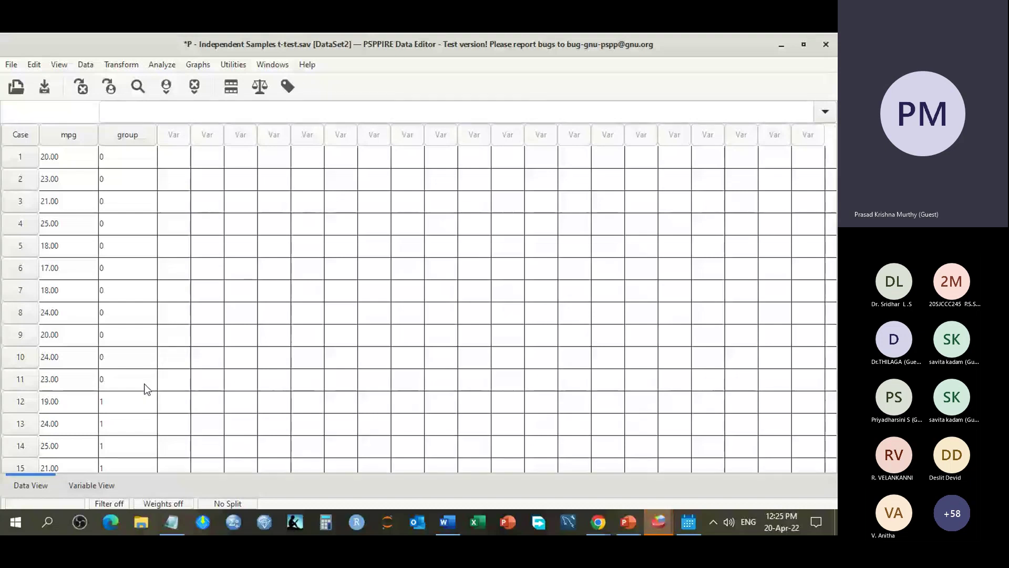
{"action": "scroll", "coordinate": [147, 352], "scroll_direction": "down", "scroll_amount": 1}
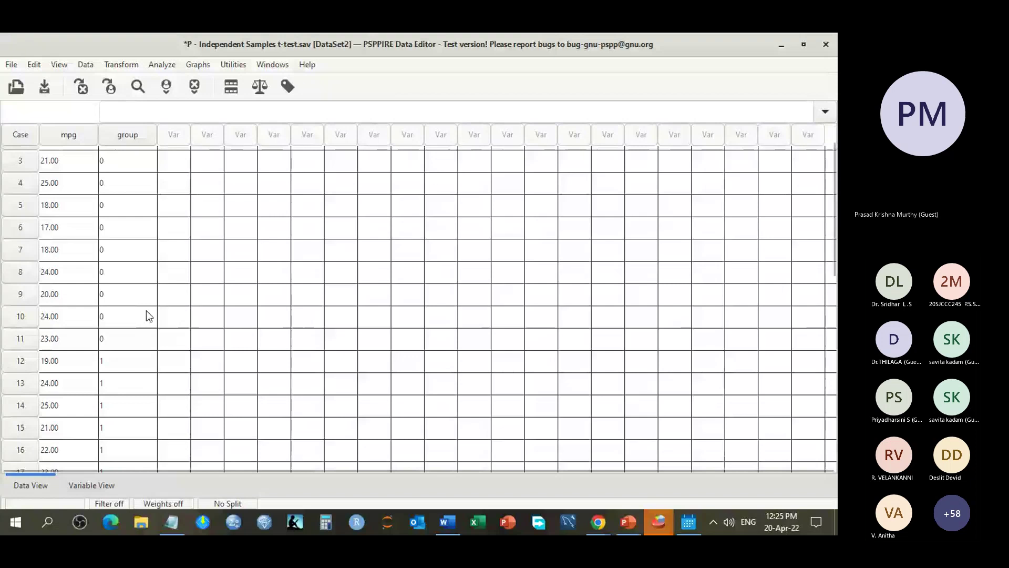
{"action": "scroll", "coordinate": [146, 316], "scroll_direction": "down", "scroll_amount": 5}
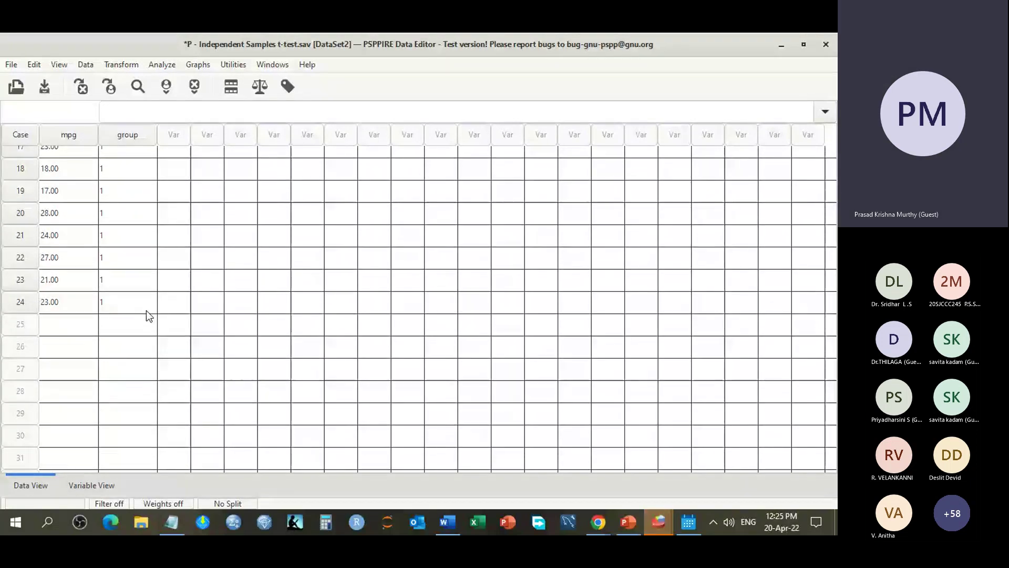
{"action": "scroll", "coordinate": [147, 312], "scroll_direction": "up", "scroll_amount": 5}
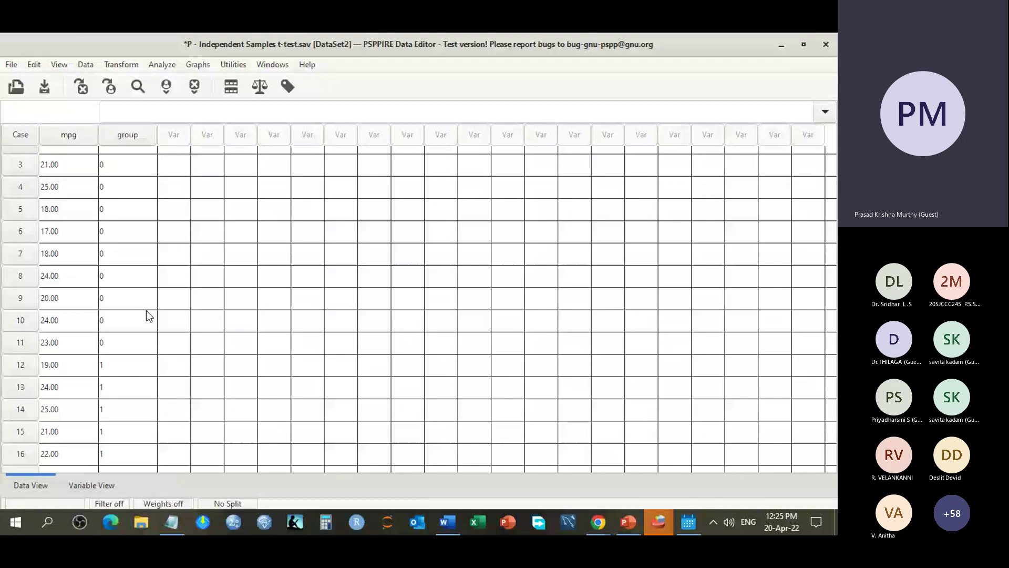
{"action": "scroll", "coordinate": [58, 361], "scroll_direction": "up", "scroll_amount": 1}
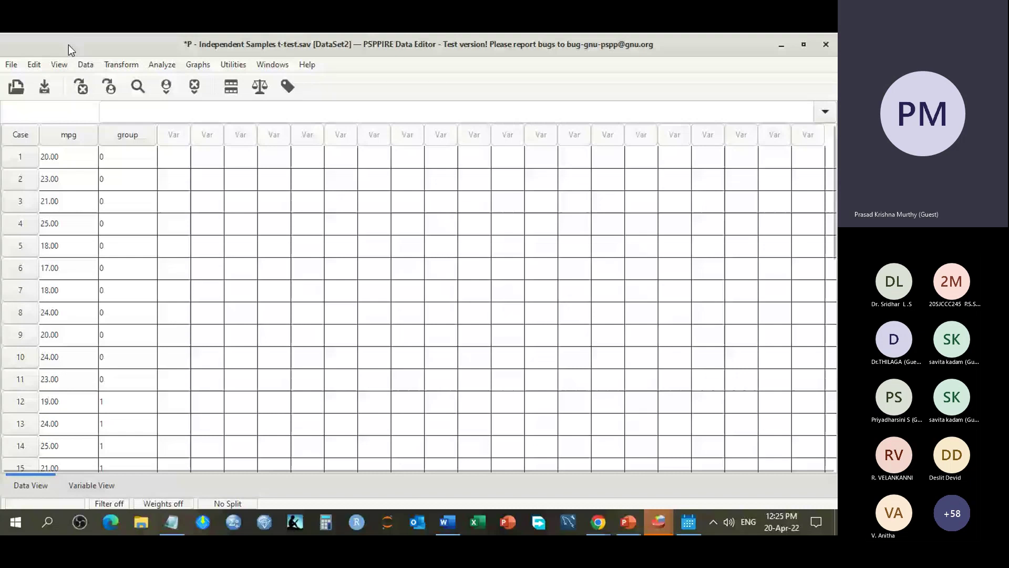
Step: Set up an Explore analysis with mpg in the dependent list and group in the factor list
{"action": "left_click", "coordinate": [197, 64]}
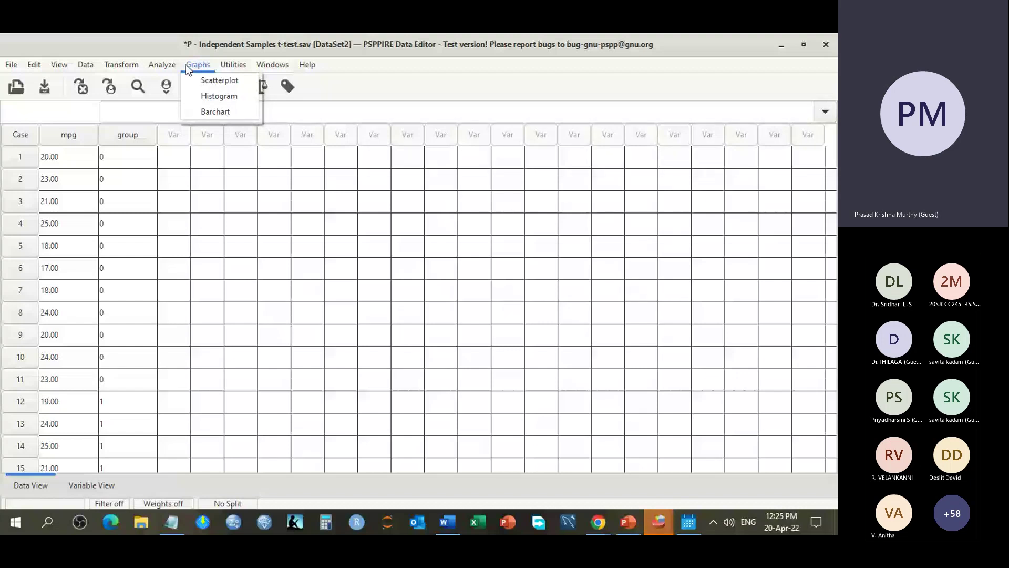
{"action": "mouse_move", "coordinate": [165, 81]}
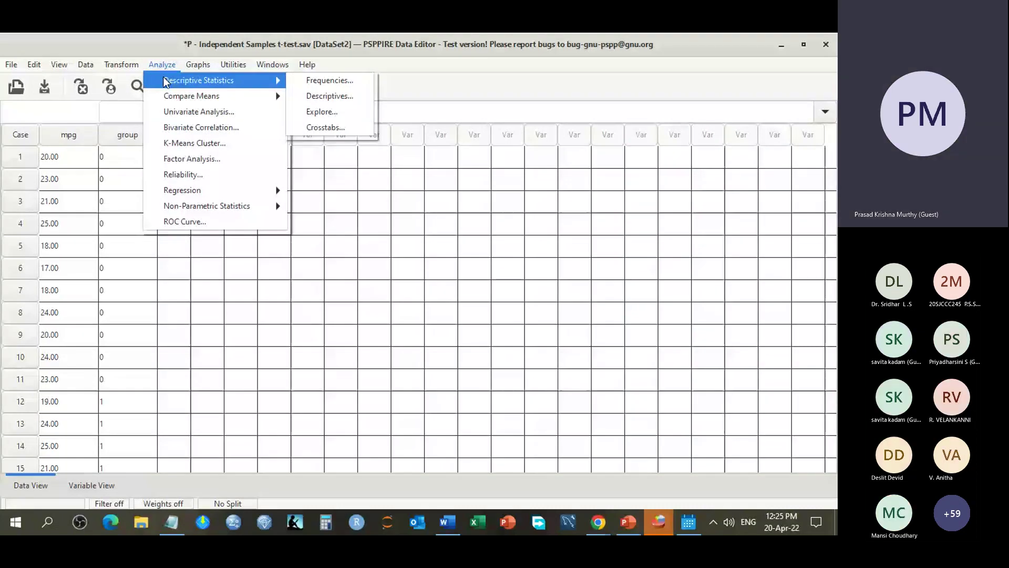
{"action": "mouse_move", "coordinate": [169, 99]}
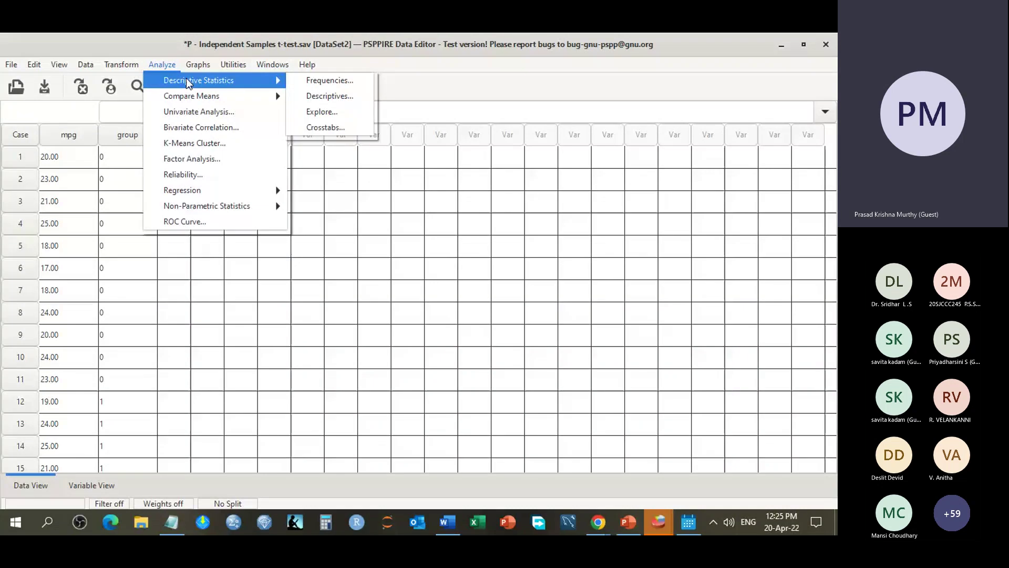
{"action": "left_click", "coordinate": [338, 114]}
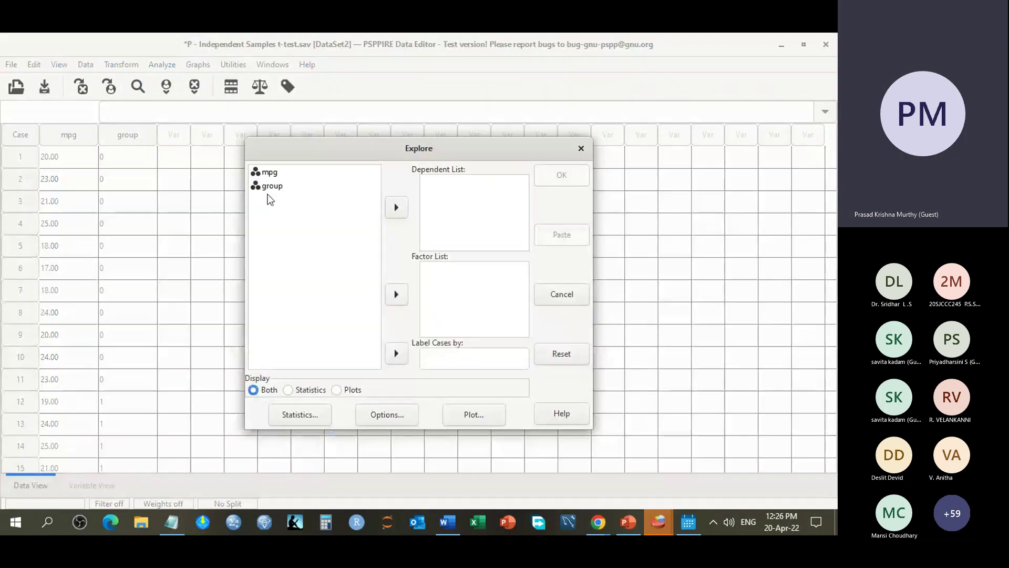
{"action": "left_click", "coordinate": [269, 172]}
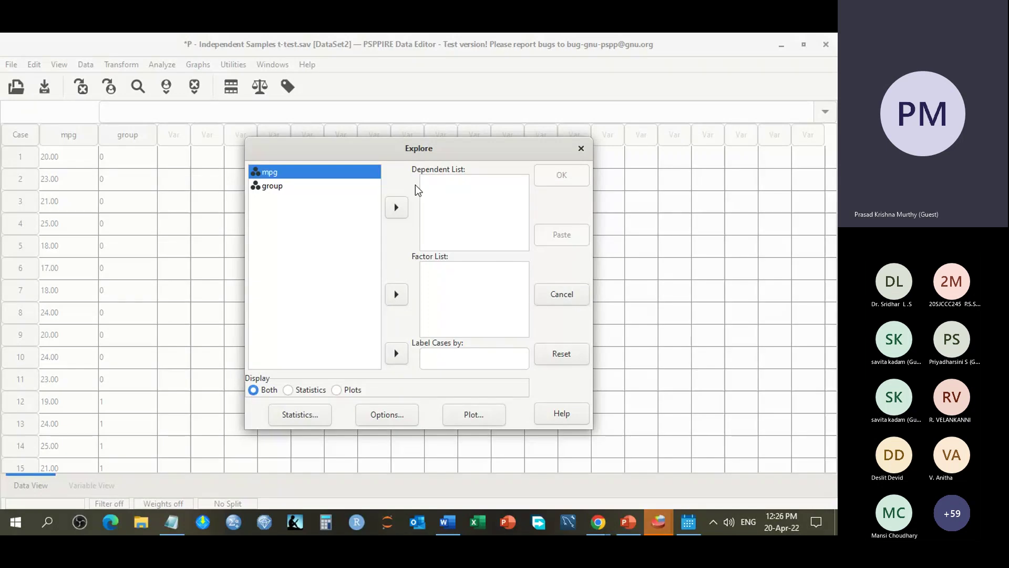
{"action": "left_click", "coordinate": [396, 208]}
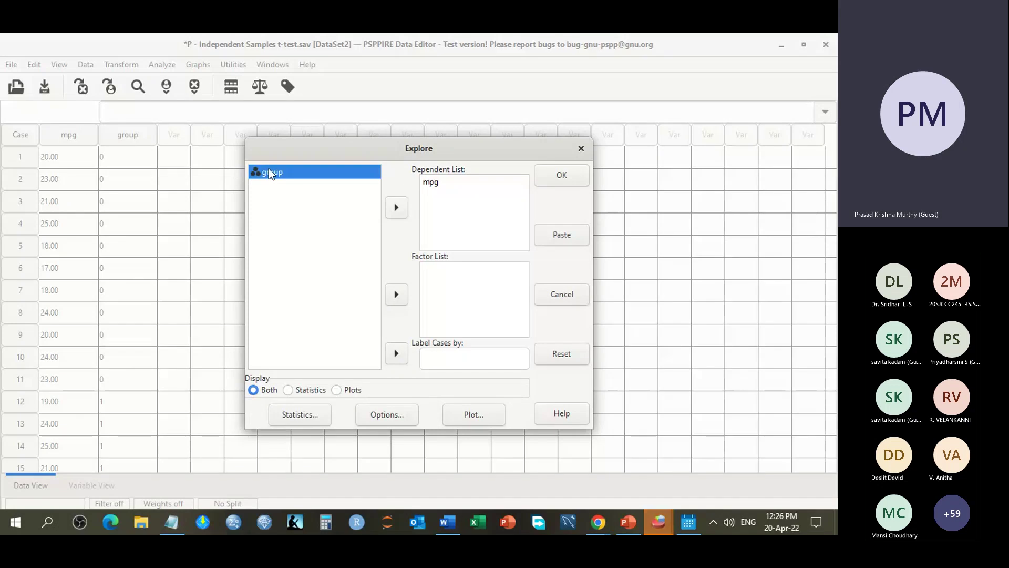
{"action": "left_click", "coordinate": [396, 295]}
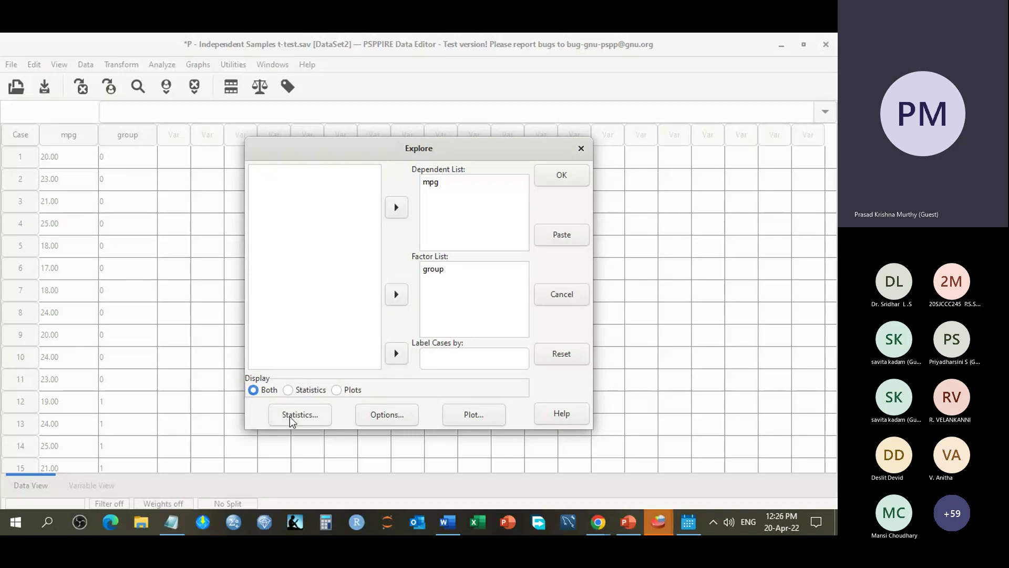
Step: Restrict the Explore display to Plots and run the analysis
{"action": "left_click", "coordinate": [337, 390]}
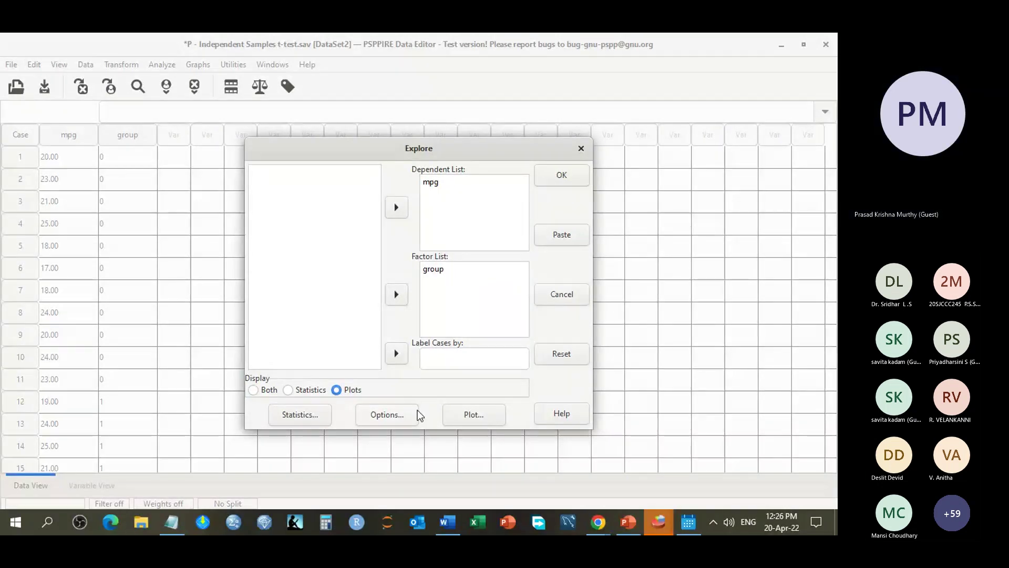
{"action": "left_click", "coordinate": [564, 181]}
{"action": "left_click", "coordinate": [564, 182]}
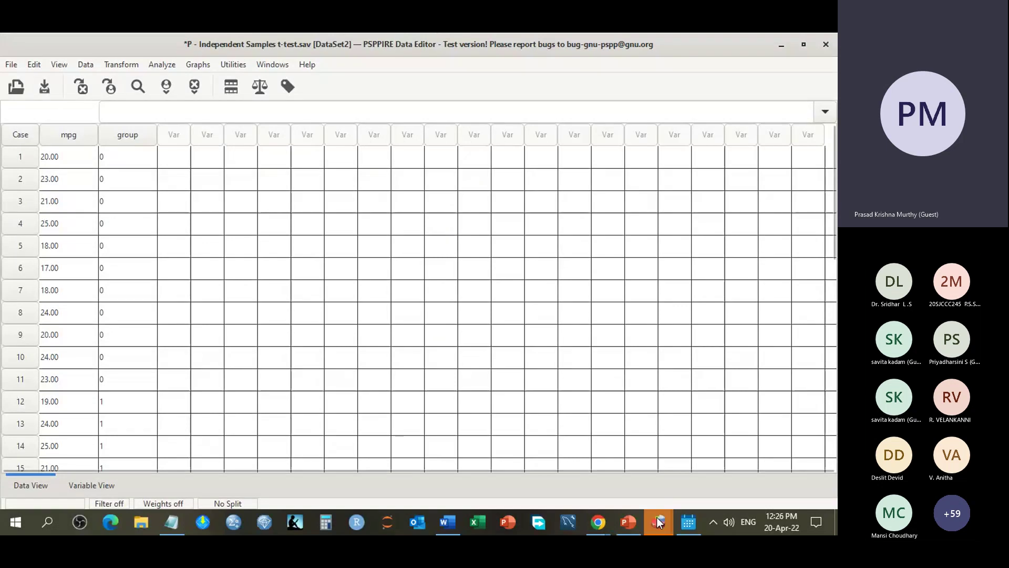
Step: Switch to the output viewer and examine the mpg boxplots, histograms and normality test, returning to the boxplot of mpg vs. group
{"action": "mouse_move", "coordinate": [658, 521]}
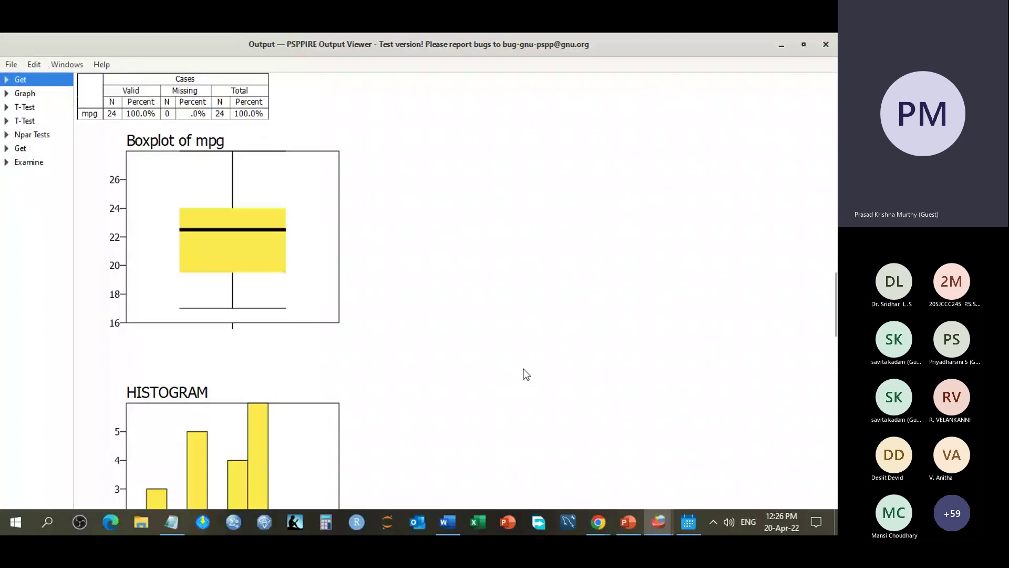
{"action": "scroll", "coordinate": [525, 374], "scroll_direction": "down", "scroll_amount": 3}
{"action": "scroll", "coordinate": [526, 374], "scroll_direction": "down", "scroll_amount": 4}
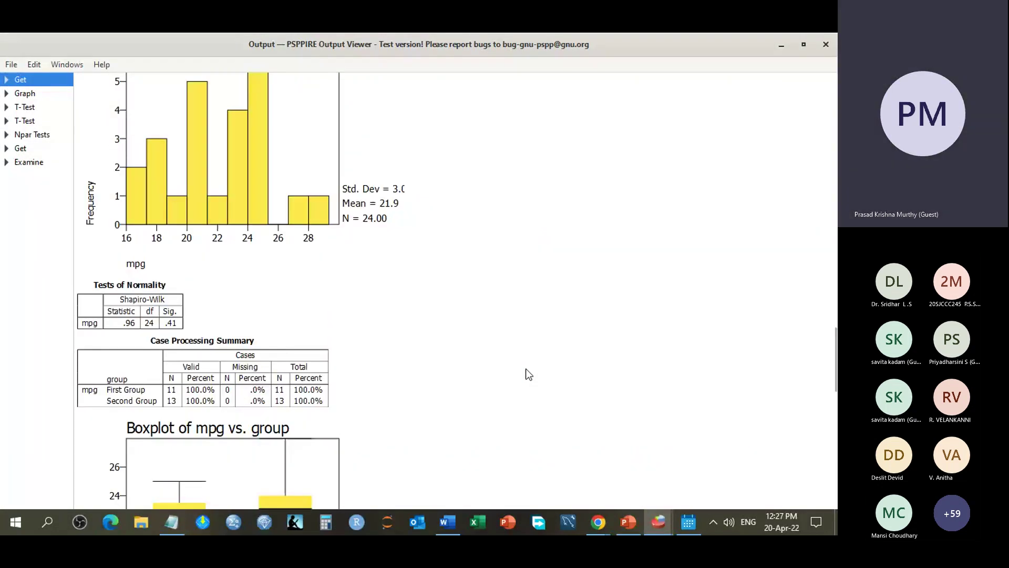
{"action": "scroll", "coordinate": [529, 374], "scroll_direction": "down", "scroll_amount": 5}
{"action": "scroll", "coordinate": [529, 375], "scroll_direction": "up", "scroll_amount": 2}
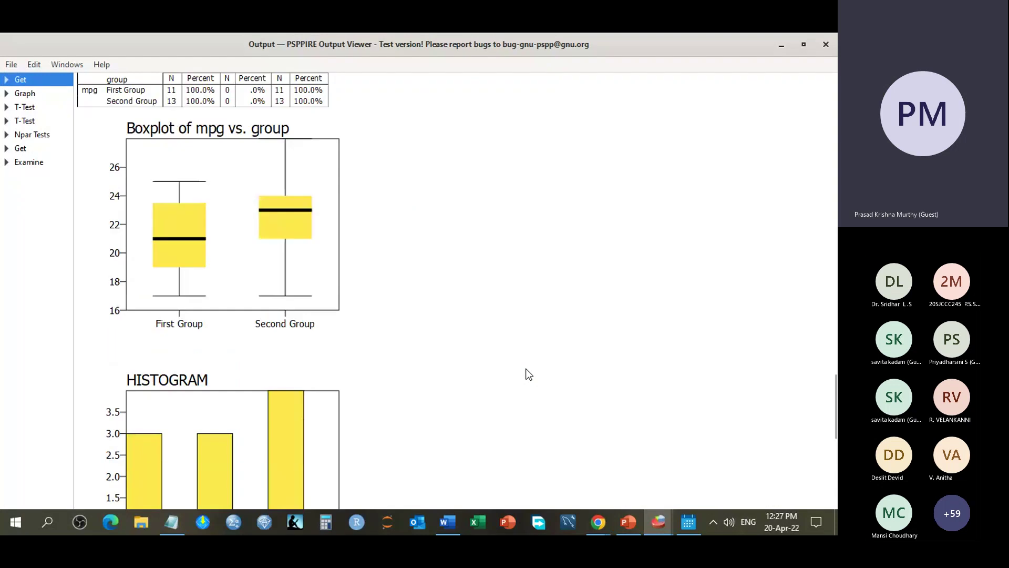
{"action": "scroll", "coordinate": [528, 374], "scroll_direction": "up", "scroll_amount": 1}
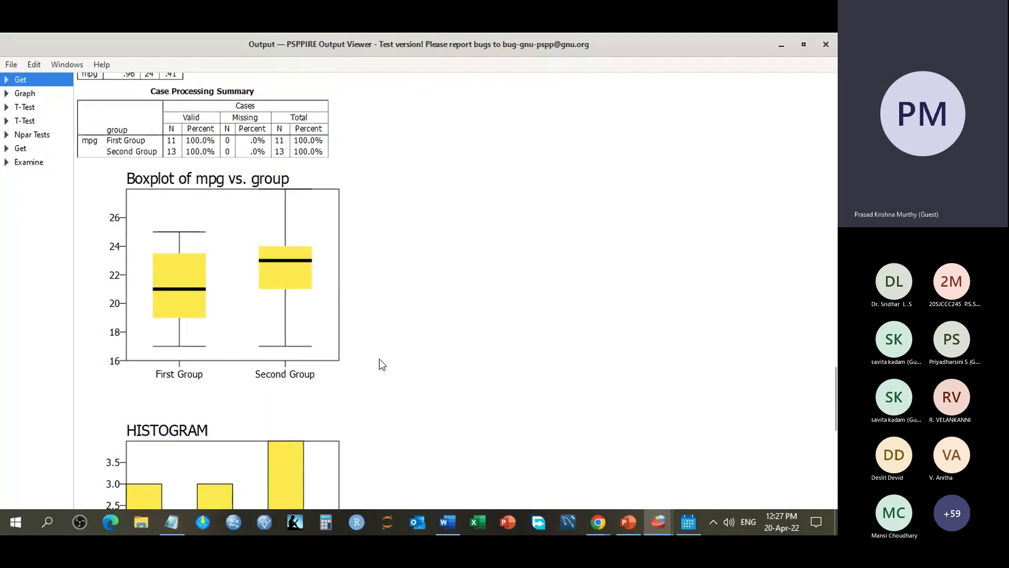
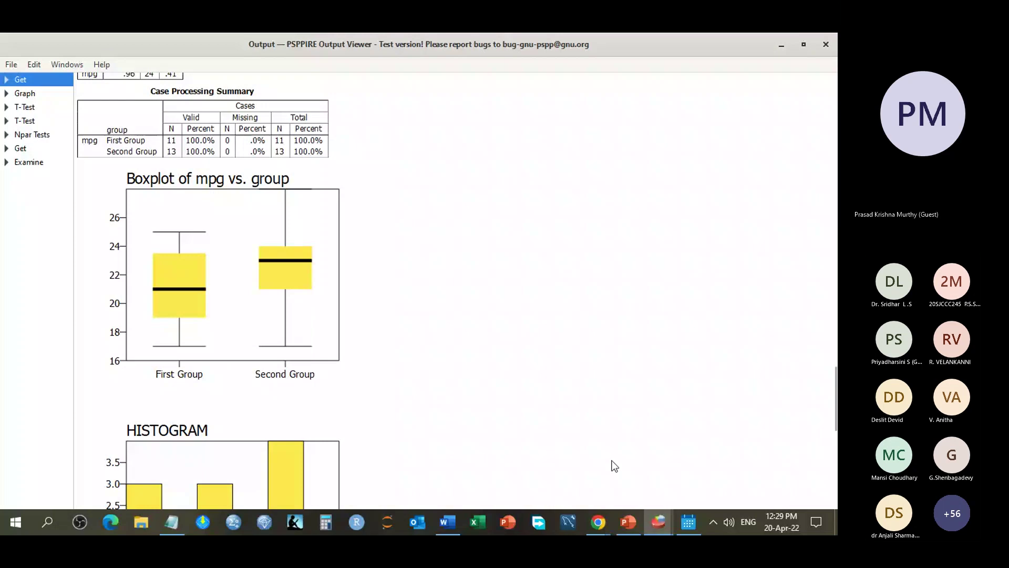
Step: Switch to the Independent Samples data and set up an Independent-Samples T Test with mpg as test variable and group as grouping variable
{"action": "left_click", "coordinate": [659, 525]}
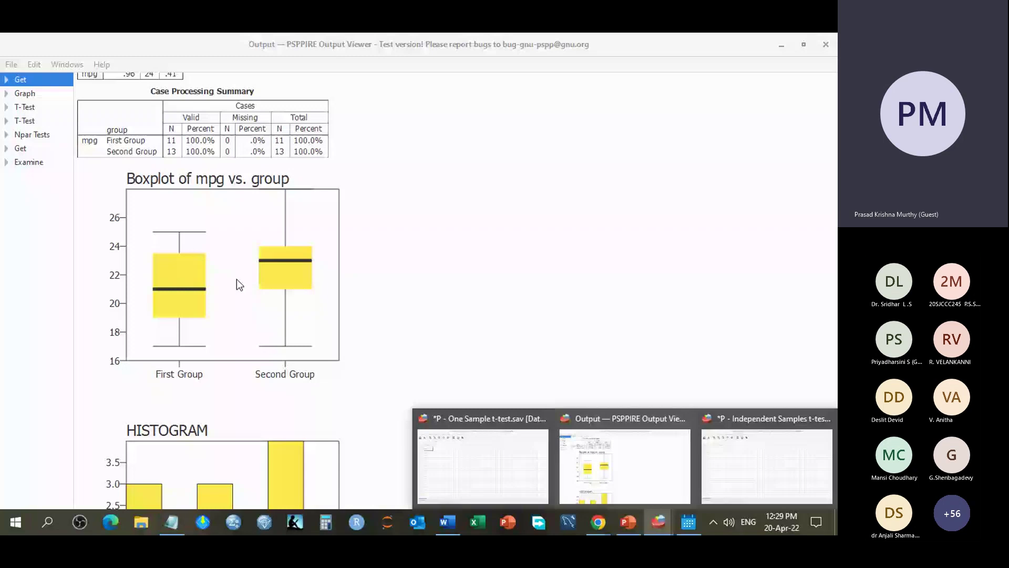
{"action": "left_click", "coordinate": [597, 440]}
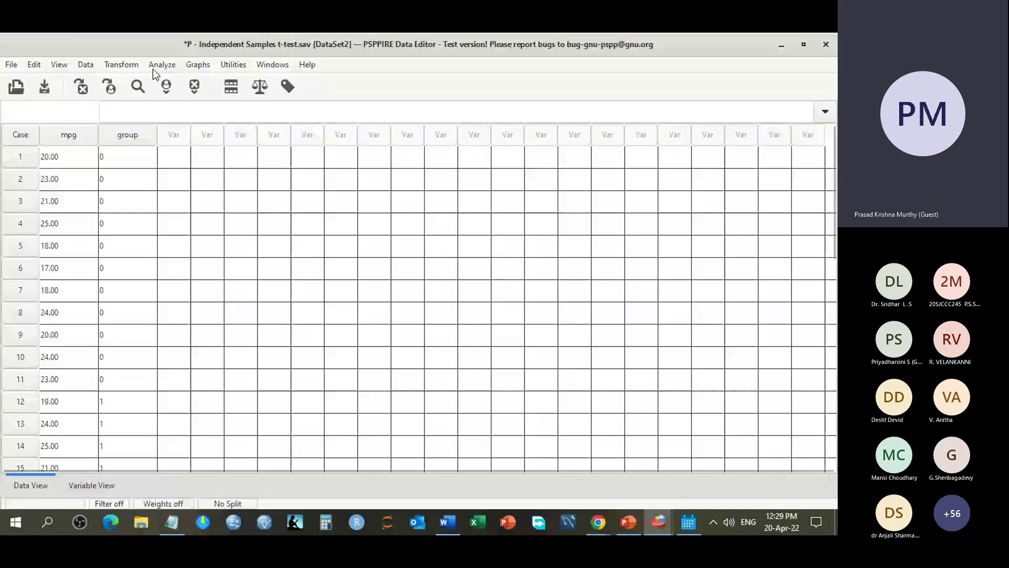
{"action": "left_click", "coordinate": [158, 65]}
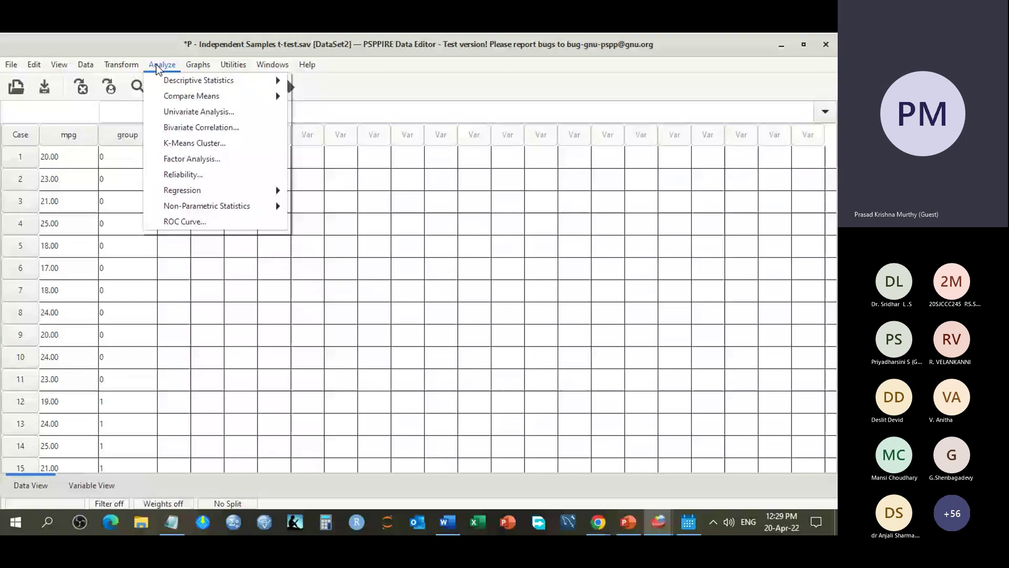
{"action": "mouse_move", "coordinate": [226, 99]}
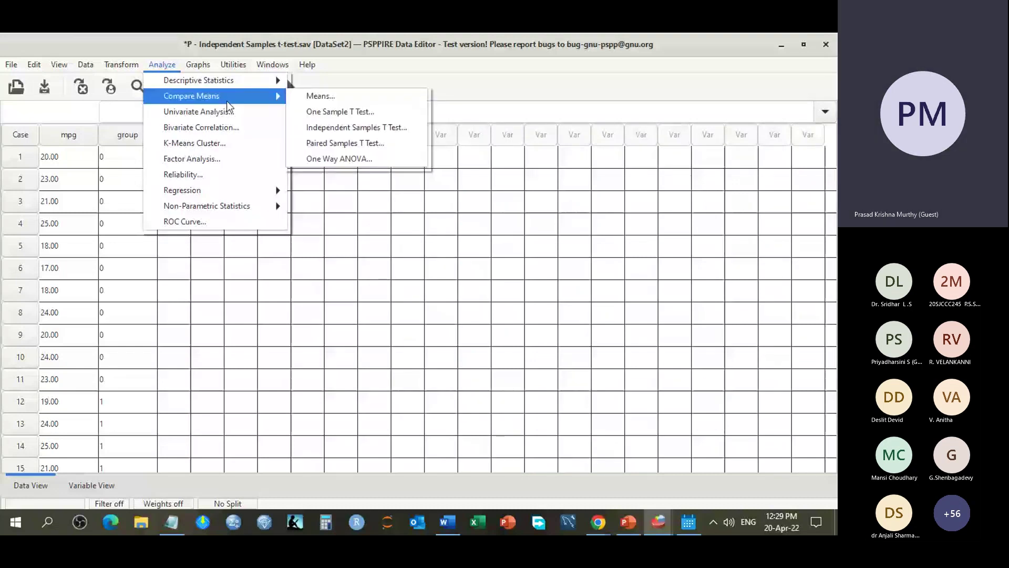
{"action": "left_click", "coordinate": [335, 128]}
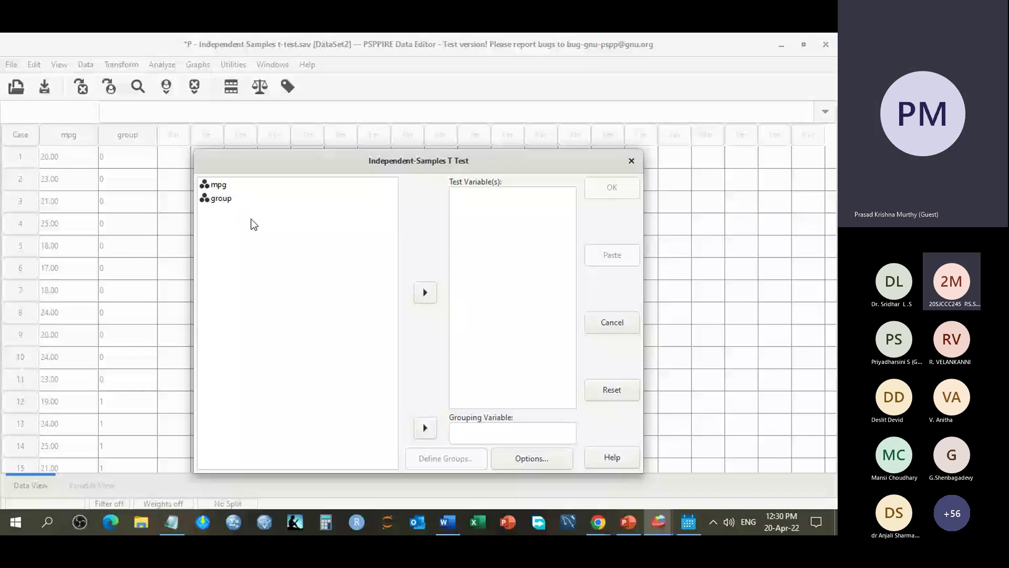
{"action": "left_click", "coordinate": [219, 188]}
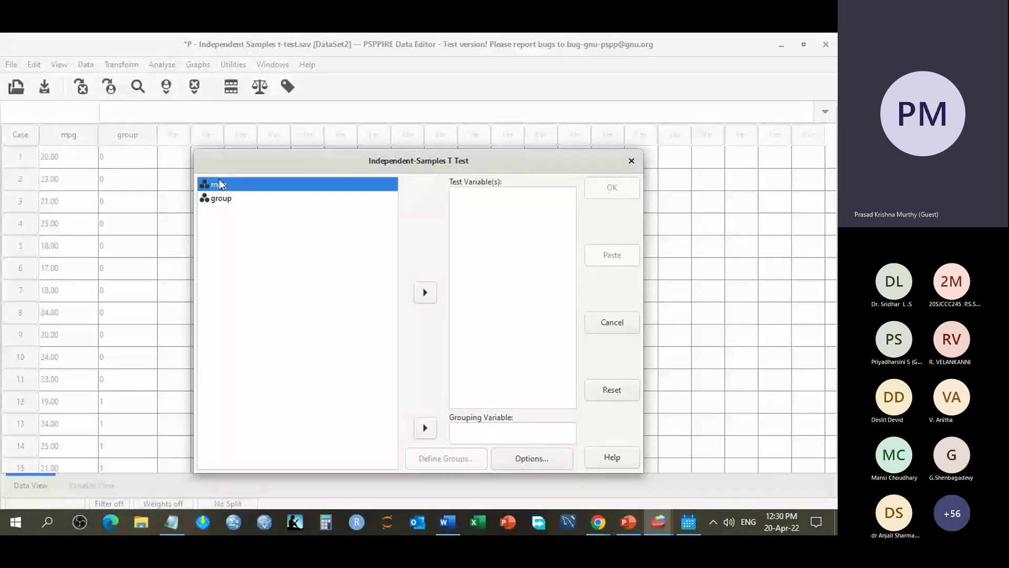
{"action": "left_click", "coordinate": [427, 299]}
{"action": "left_click", "coordinate": [425, 428]}
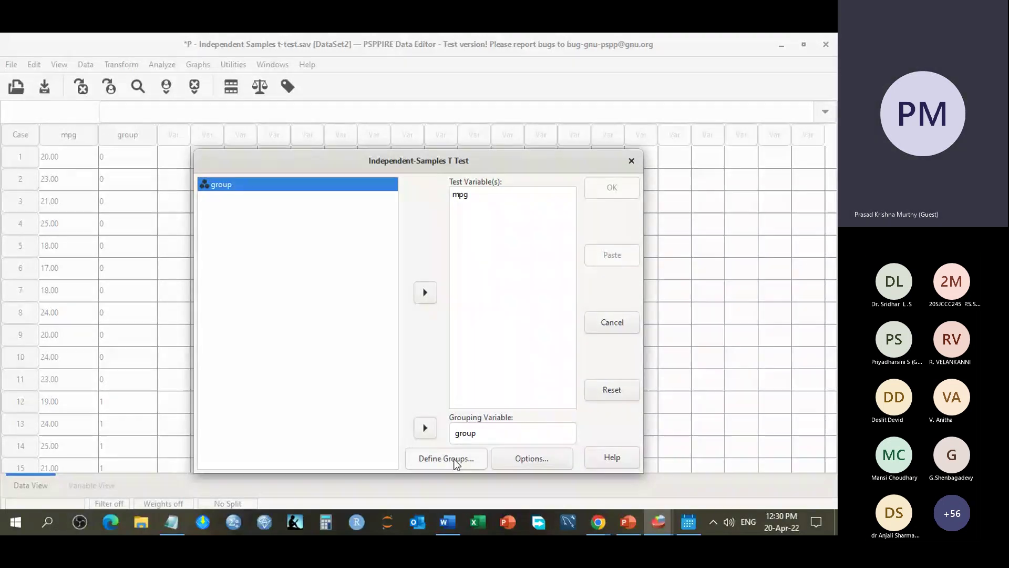
Step: Define the t-test groups with value 0 for Group1 and 1 for Group2, and run the independent-samples test
{"action": "left_click_drag", "start_coordinate": [403, 162], "coordinate": [424, 44]}
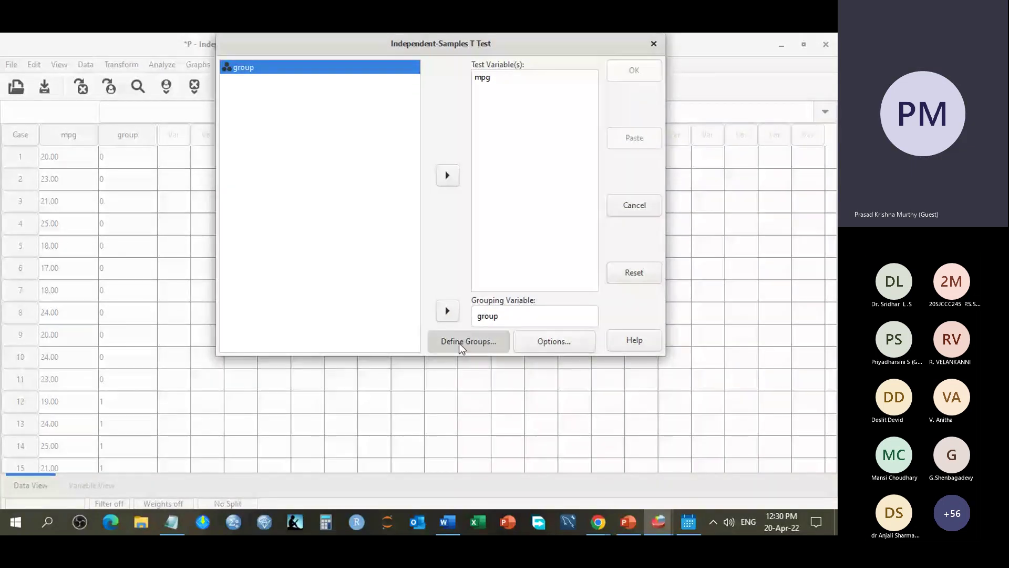
{"action": "left_click", "coordinate": [460, 342]}
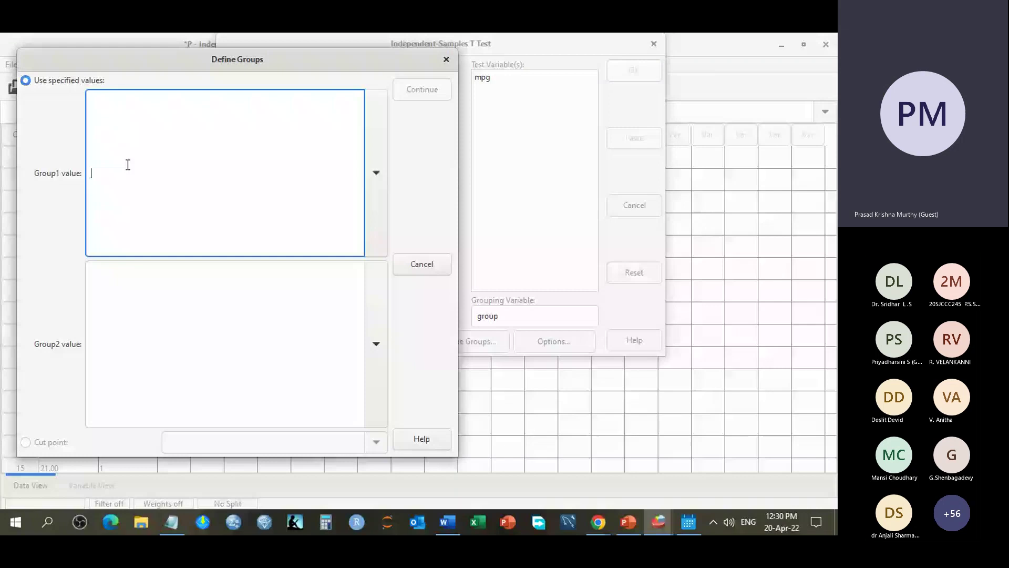
{"action": "type", "text": "0"}
{"action": "left_click", "coordinate": [165, 333]}
{"action": "type", "text": "1"}
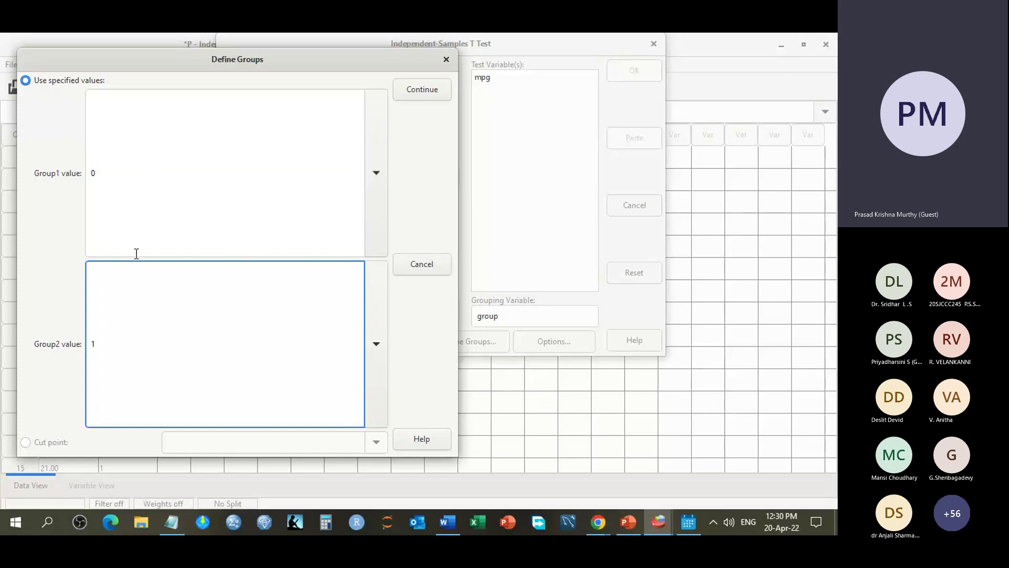
{"action": "left_click", "coordinate": [423, 93]}
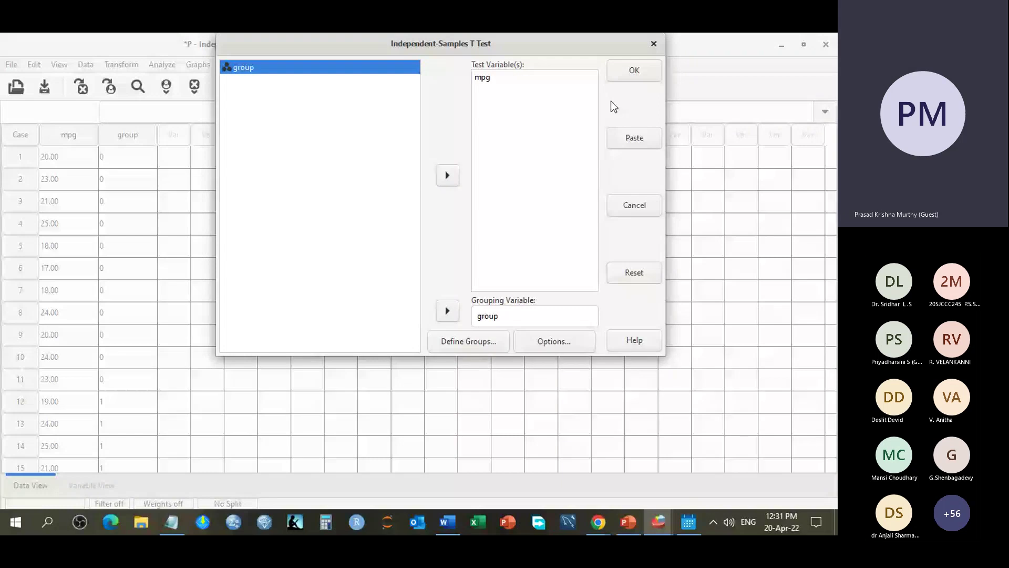
{"action": "left_click", "coordinate": [634, 71]}
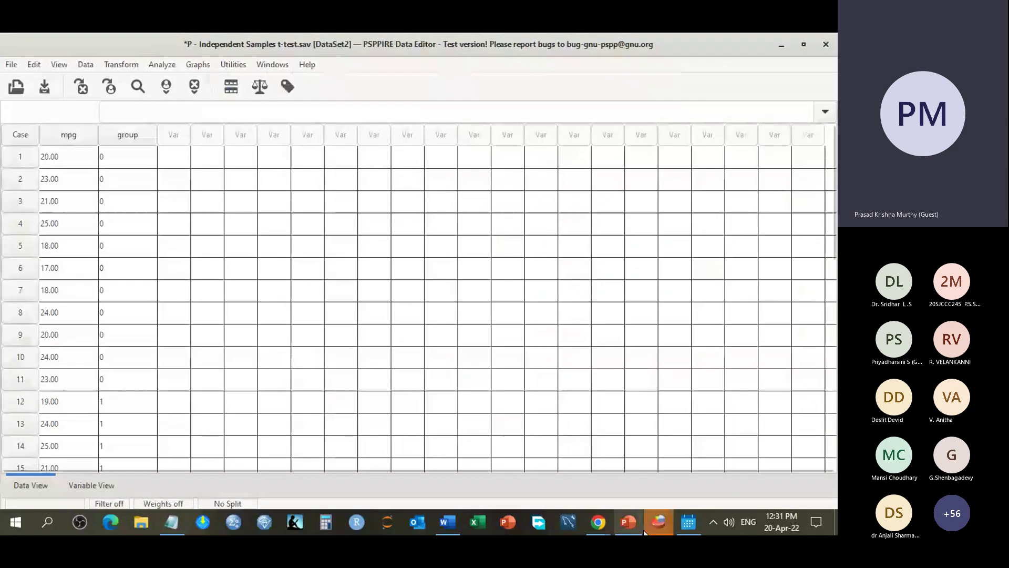
Step: Switch to the output viewer and compare the mpg boxplots, histograms and normality tests by group with the t-test tables
{"action": "mouse_move", "coordinate": [651, 526]}
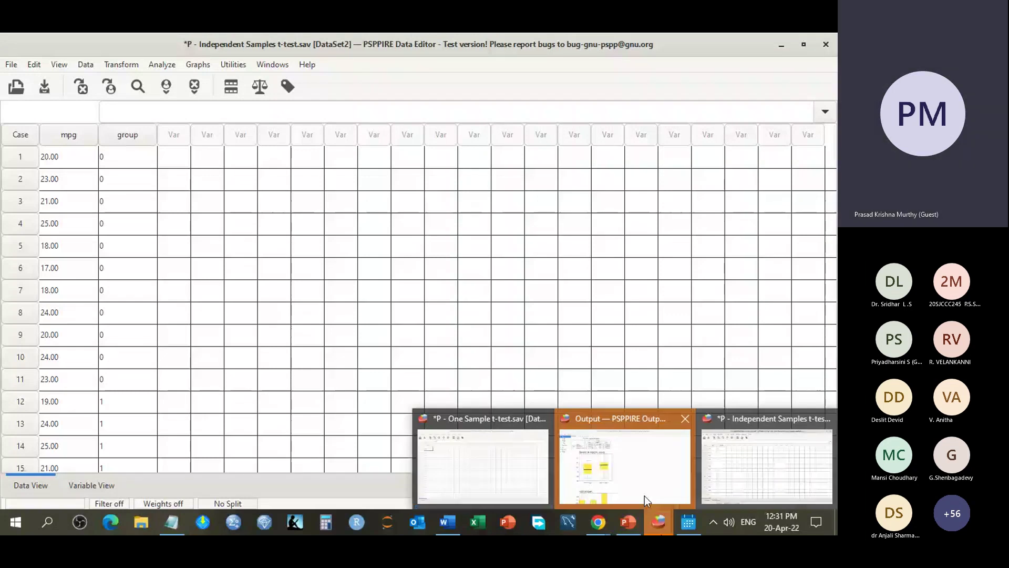
{"action": "left_click", "coordinate": [644, 496]}
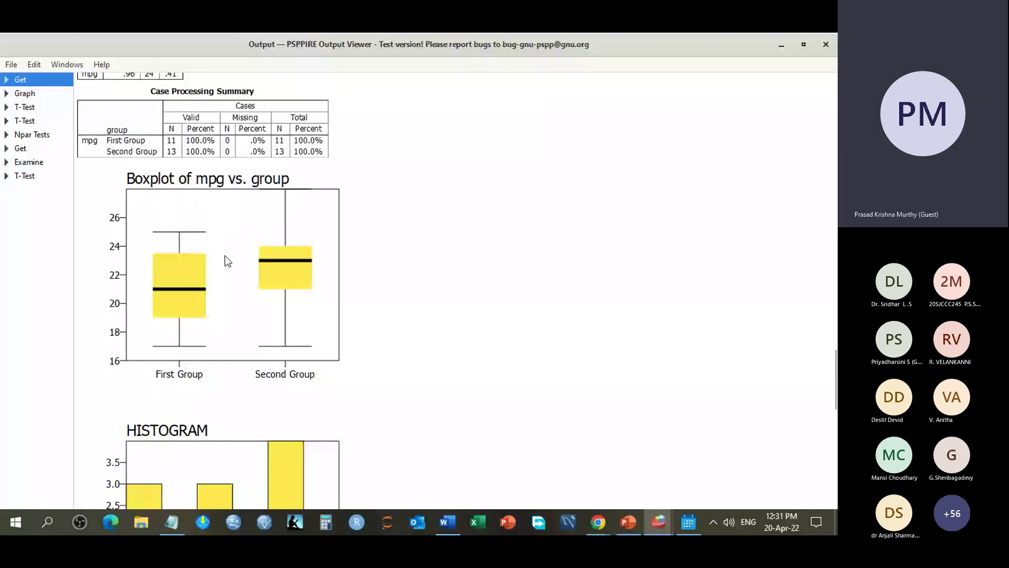
{"action": "scroll", "coordinate": [228, 261], "scroll_direction": "down", "scroll_amount": 10}
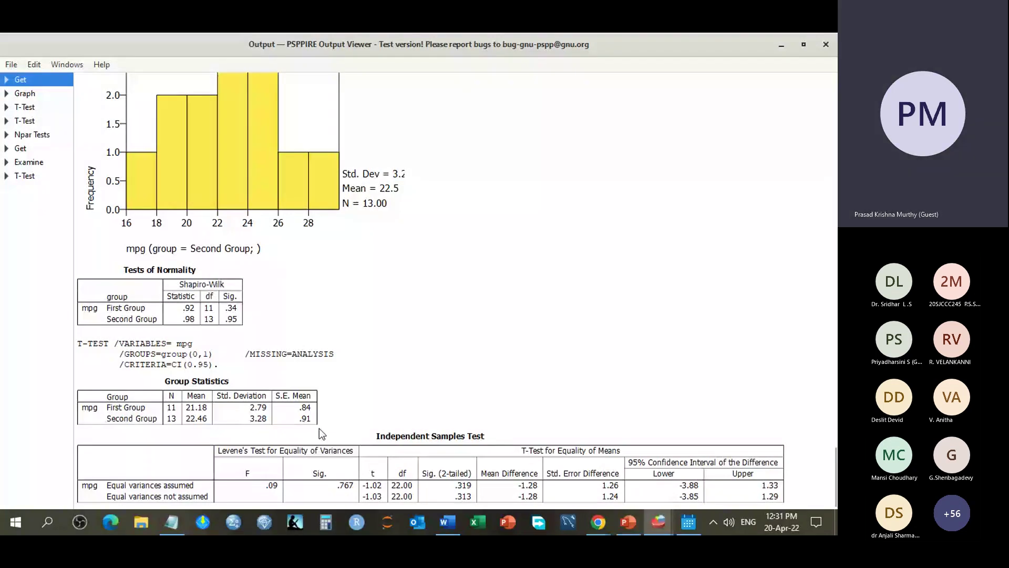
{"action": "scroll", "coordinate": [273, 265], "scroll_direction": "up", "scroll_amount": 10}
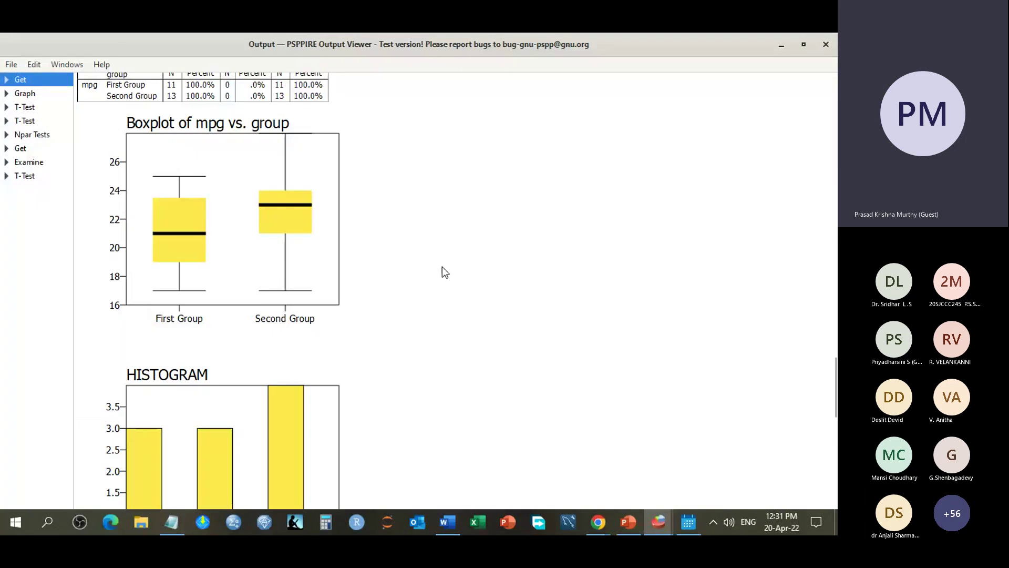
{"action": "scroll", "coordinate": [200, 160], "scroll_direction": "down", "scroll_amount": 2}
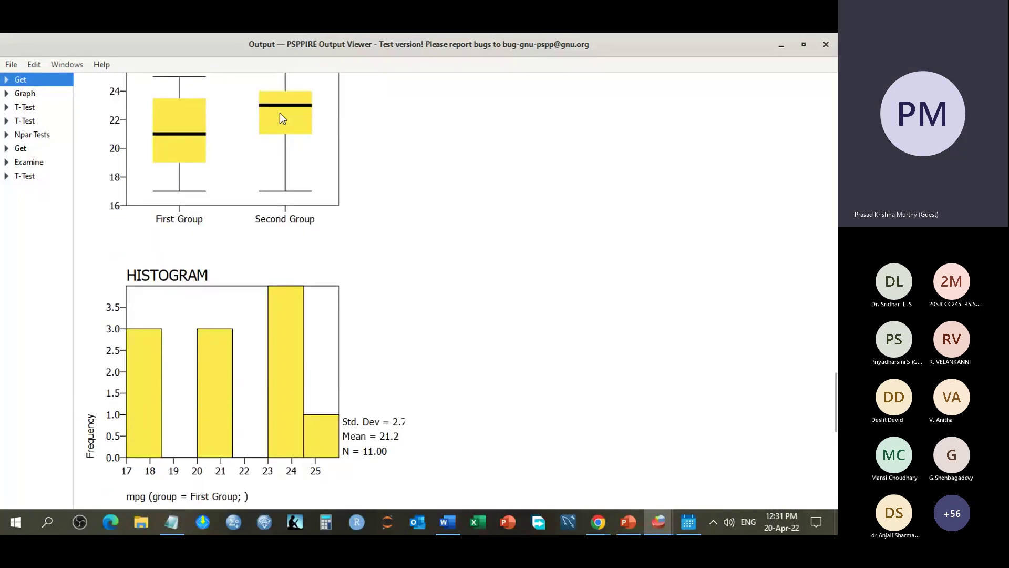
{"action": "scroll", "coordinate": [398, 323], "scroll_direction": "down", "scroll_amount": 6}
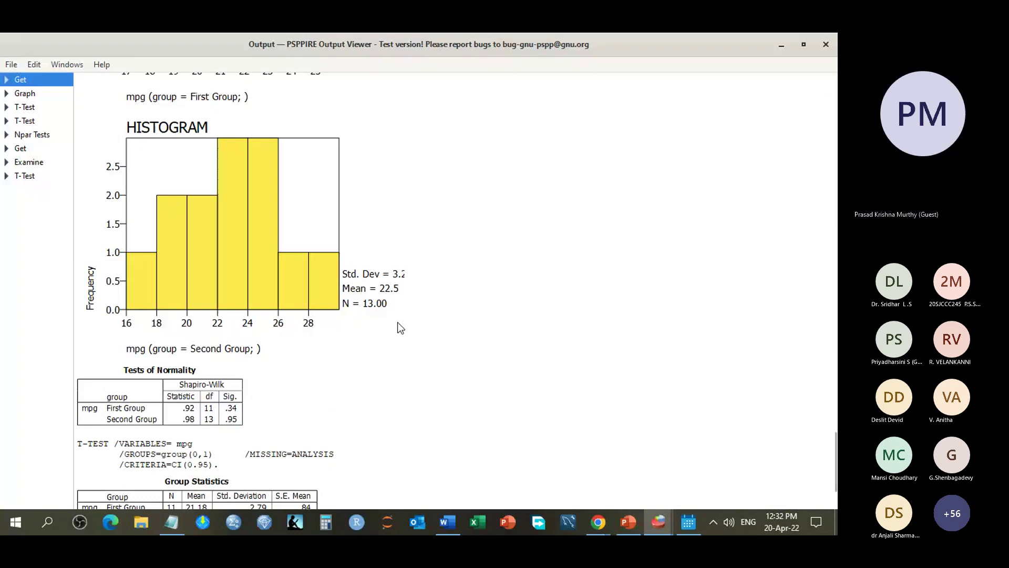
{"action": "scroll", "coordinate": [448, 408], "scroll_direction": "down", "scroll_amount": 3}
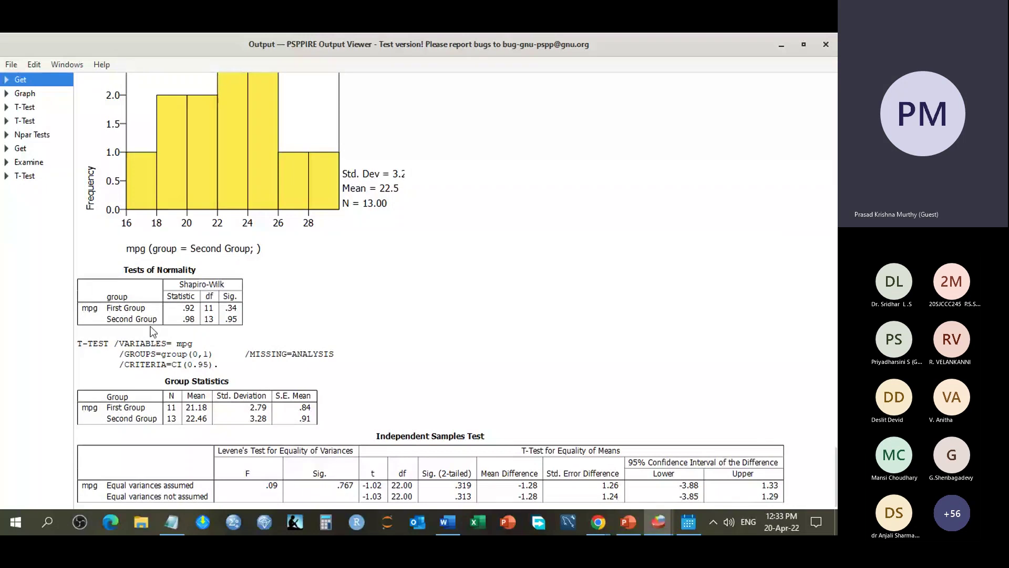
{"action": "scroll", "coordinate": [150, 331], "scroll_direction": "up", "scroll_amount": 8}
{"action": "scroll", "coordinate": [203, 190], "scroll_direction": "up", "scroll_amount": 3}
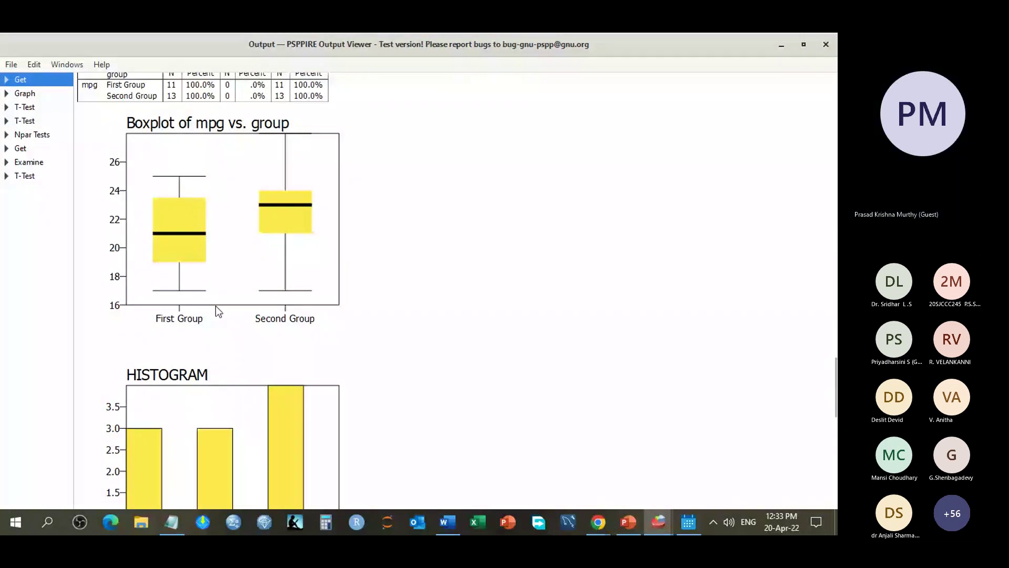
{"action": "scroll", "coordinate": [275, 331], "scroll_direction": "down", "scroll_amount": 10}
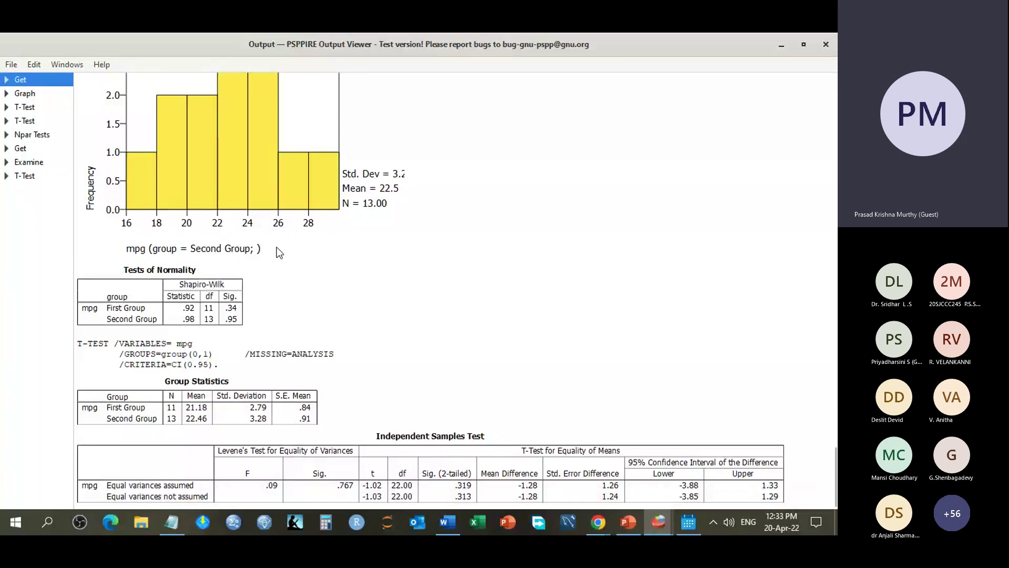
{"action": "scroll", "coordinate": [277, 247], "scroll_direction": "up", "scroll_amount": 10}
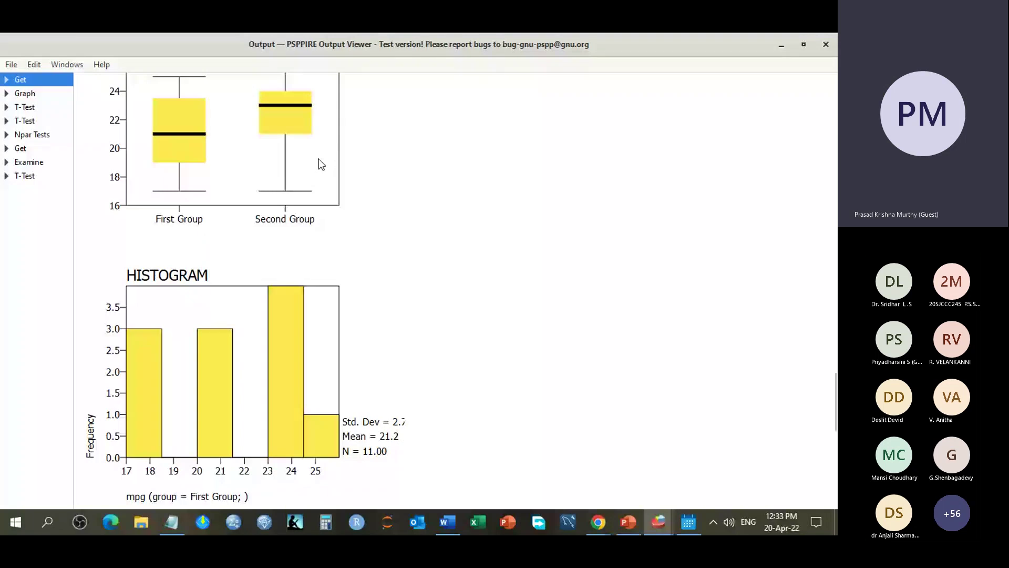
{"action": "scroll", "coordinate": [320, 164], "scroll_direction": "down", "scroll_amount": 10}
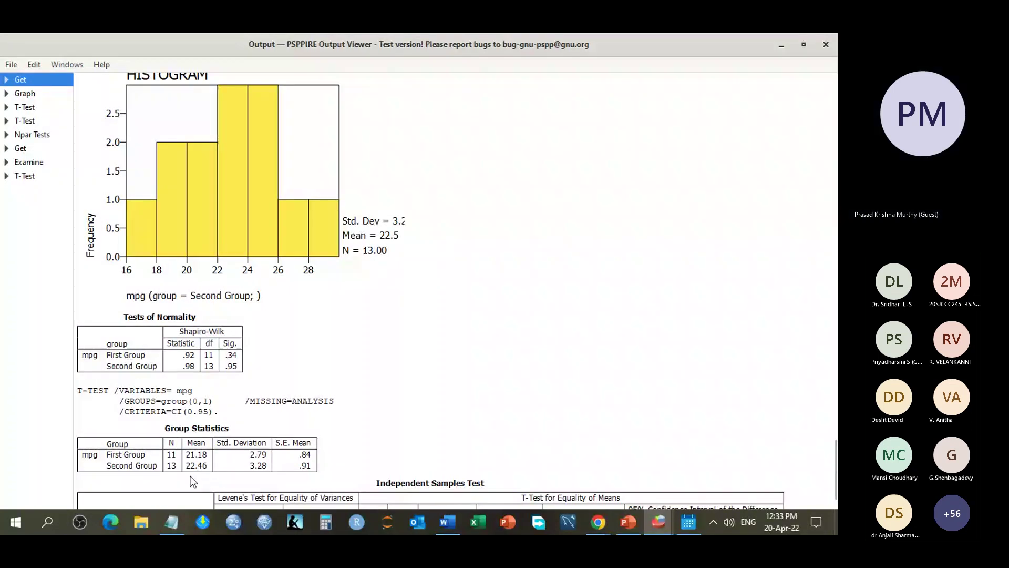
{"action": "scroll", "coordinate": [452, 413], "scroll_direction": "down", "scroll_amount": 2}
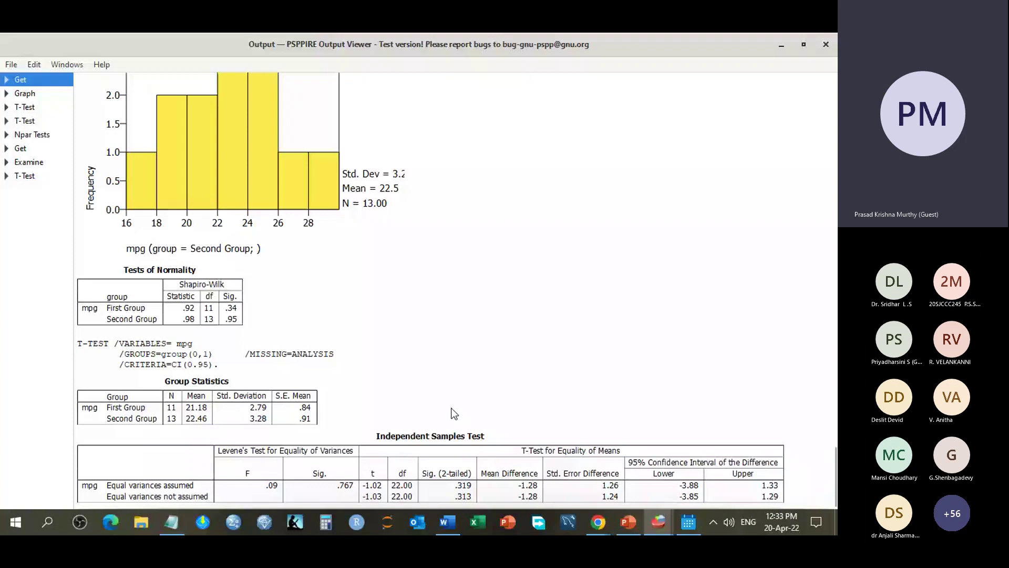
{"action": "scroll", "coordinate": [250, 233], "scroll_direction": "up", "scroll_amount": 10}
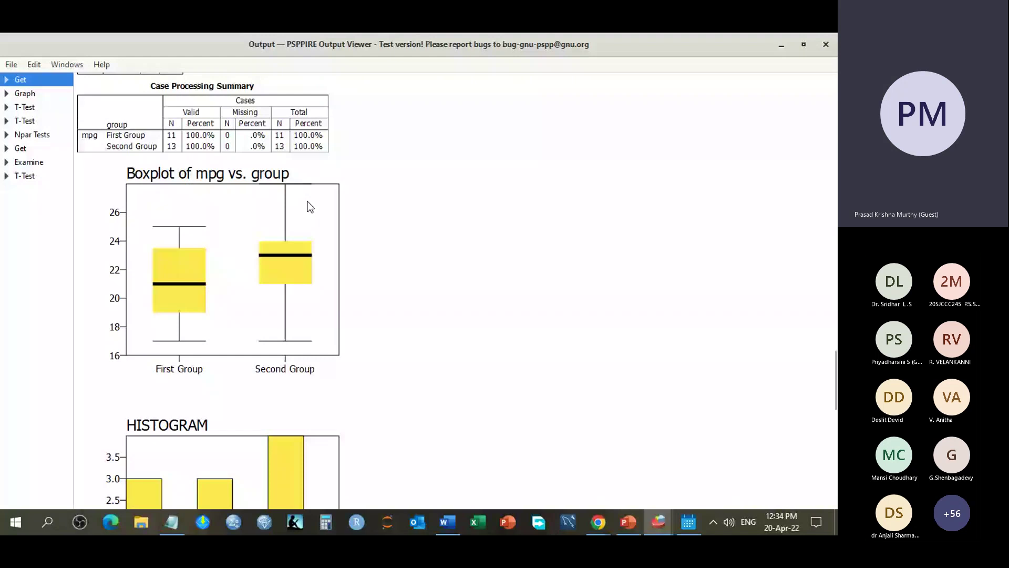
{"action": "scroll", "coordinate": [310, 207], "scroll_direction": "down", "scroll_amount": 10}
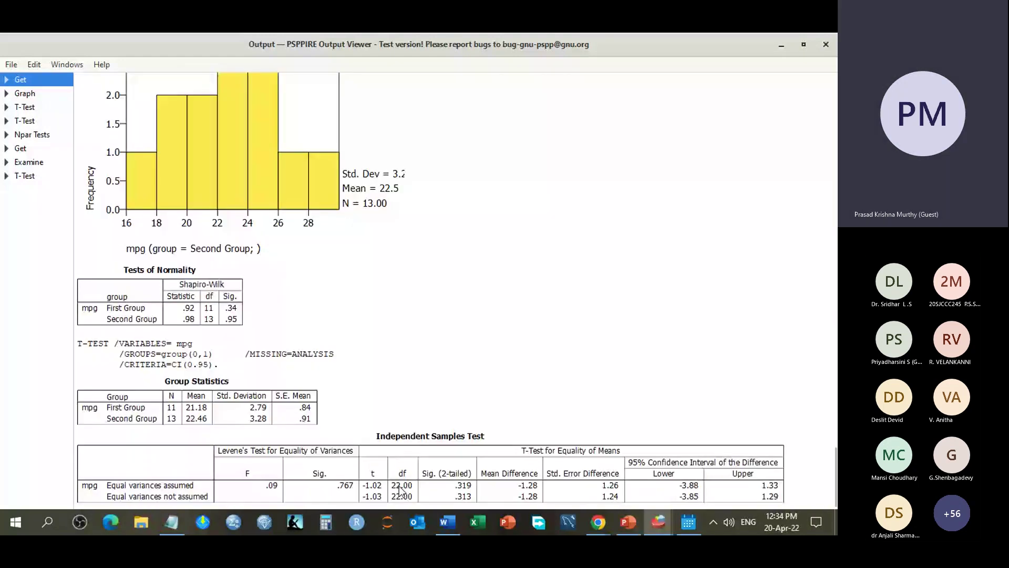
Step: Examine the Independent Samples Test and Group Statistics tables, relating them to the boxplot of mpg vs. group
{"action": "left_click", "coordinate": [452, 486]}
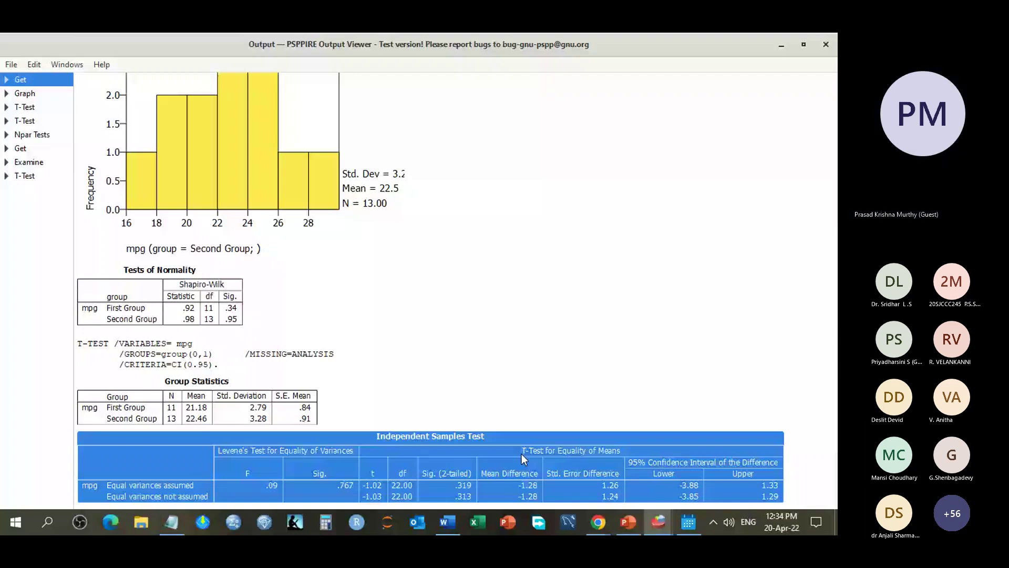
{"action": "key", "text": "Up"}
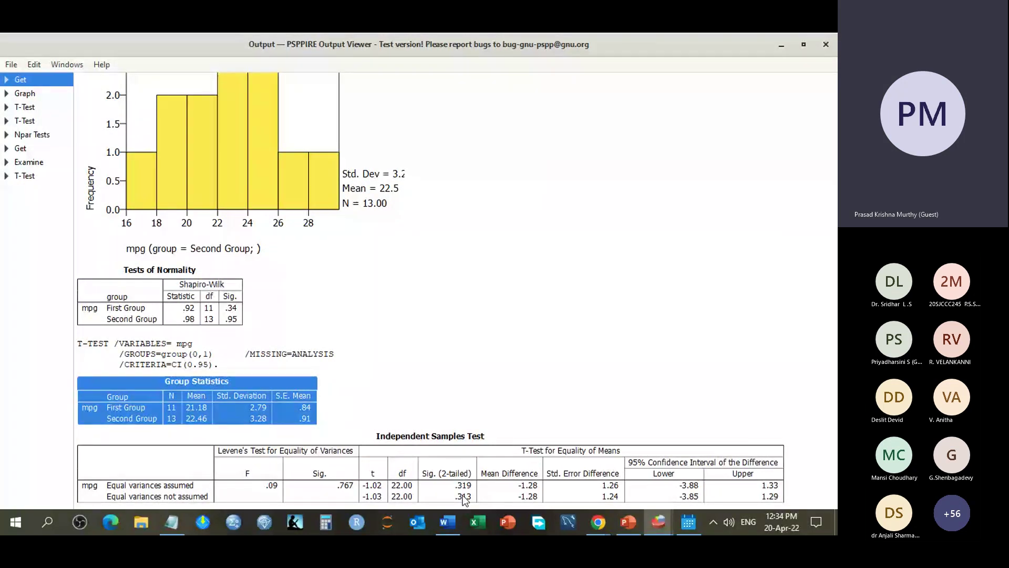
{"action": "scroll", "coordinate": [311, 409], "scroll_direction": "up", "scroll_amount": 10}
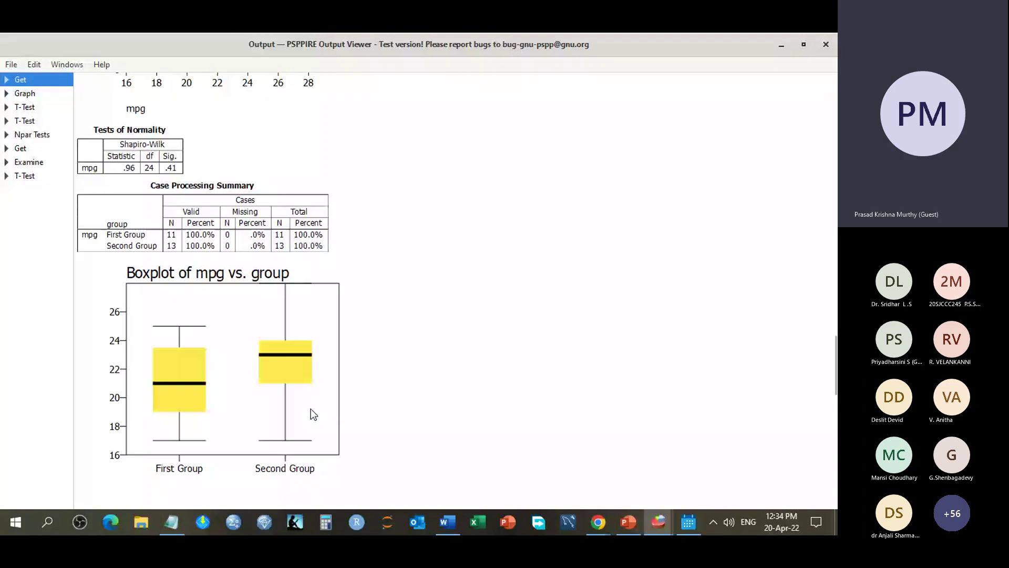
{"action": "scroll", "coordinate": [291, 415], "scroll_direction": "down", "scroll_amount": 2}
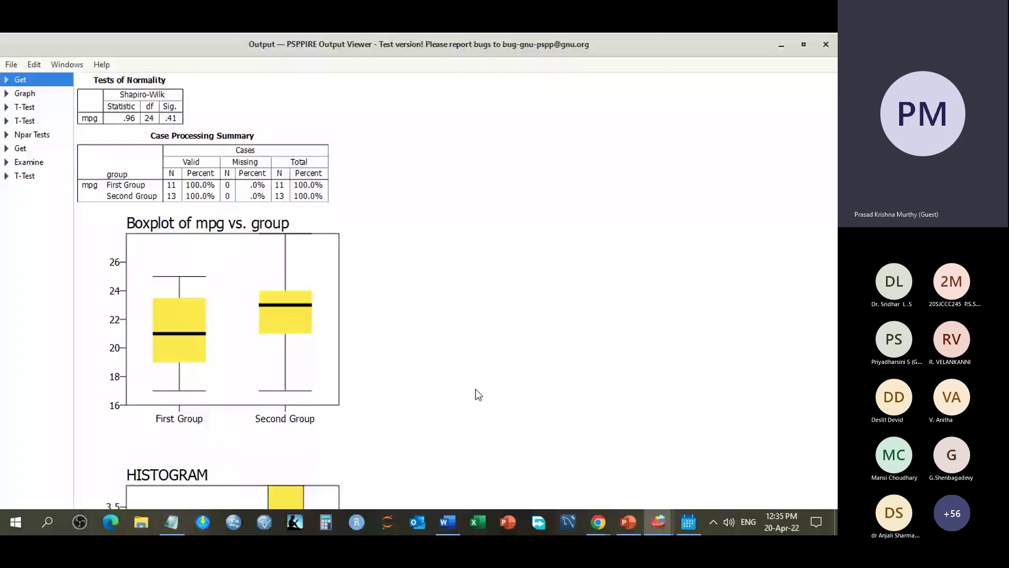
{"action": "scroll", "coordinate": [478, 395], "scroll_direction": "down", "scroll_amount": 10}
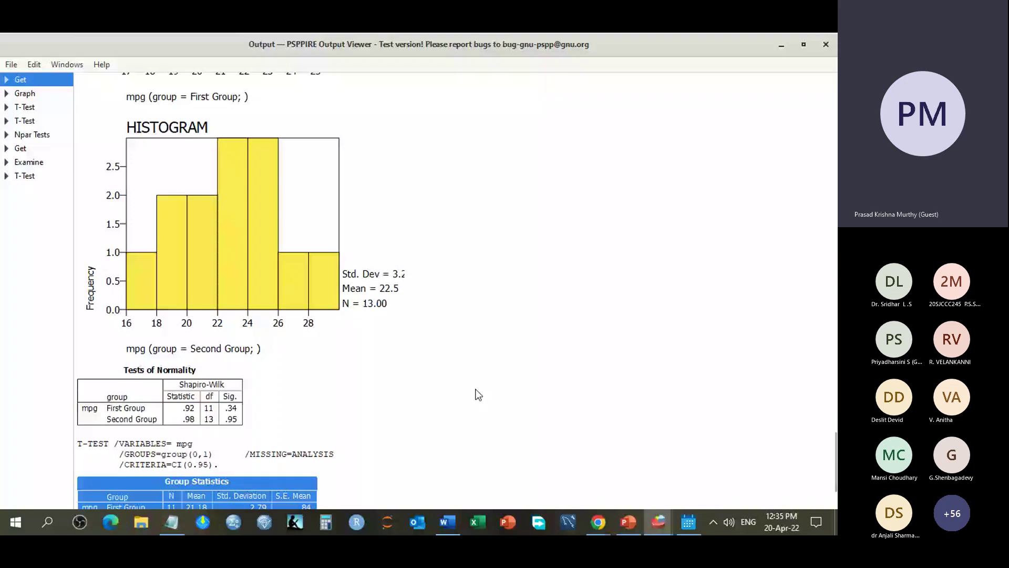
{"action": "scroll", "coordinate": [479, 395], "scroll_direction": "down", "scroll_amount": 2}
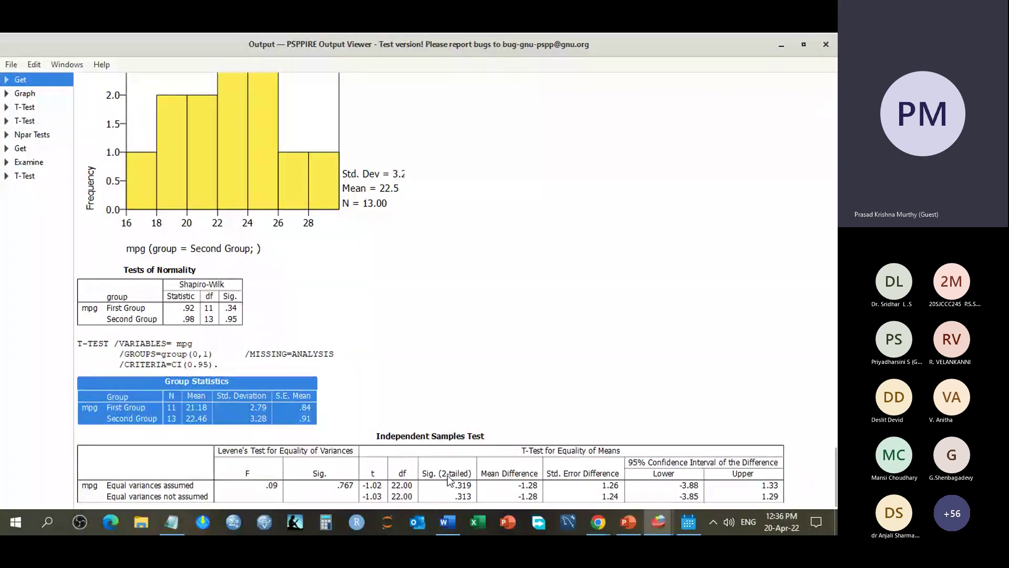
{"action": "left_click", "coordinate": [445, 347]}
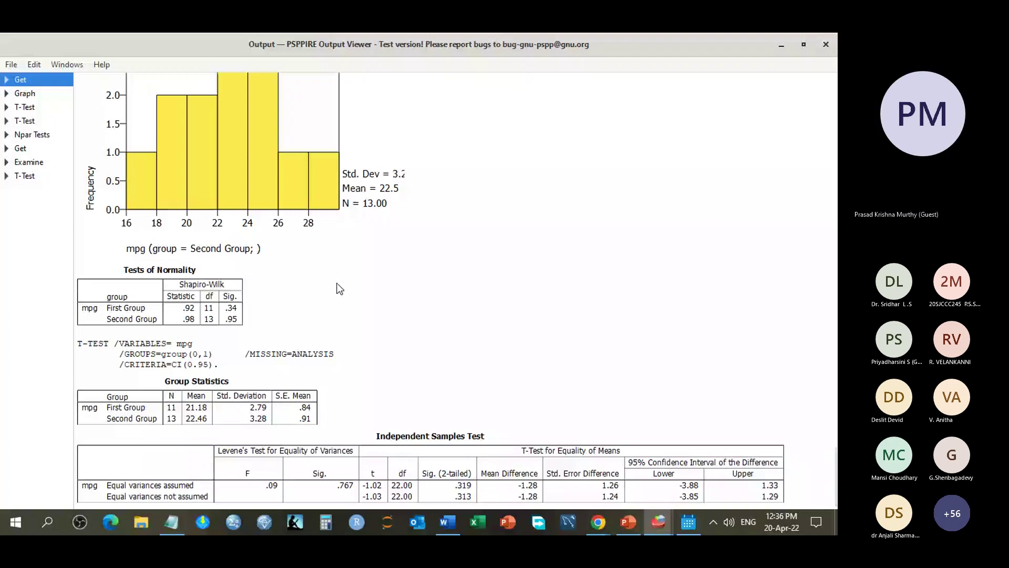
Step: Switch to the One Sample t-test data and close it without saving the changes
{"action": "left_click", "coordinate": [649, 518]}
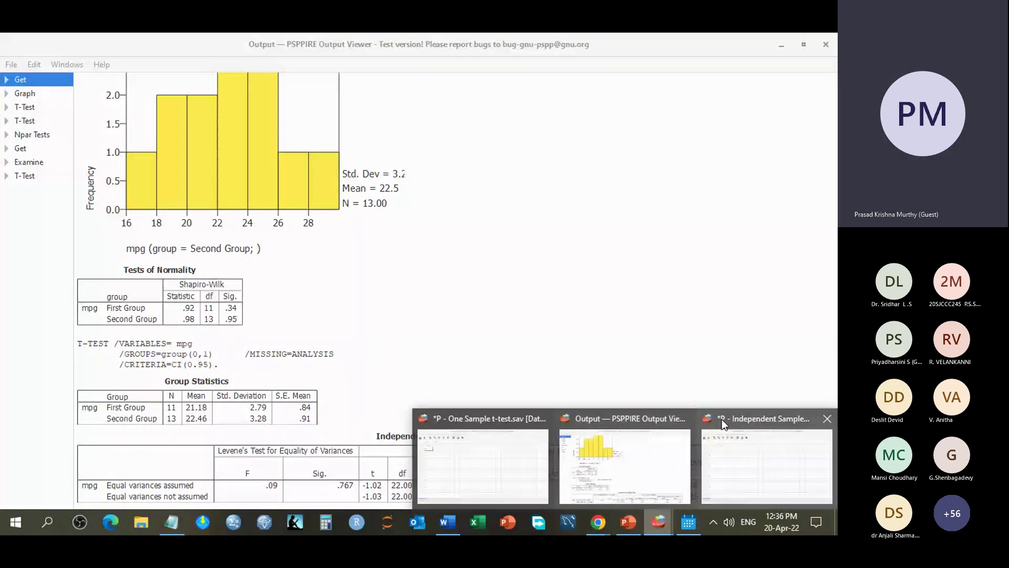
{"action": "left_click", "coordinate": [311, 273]}
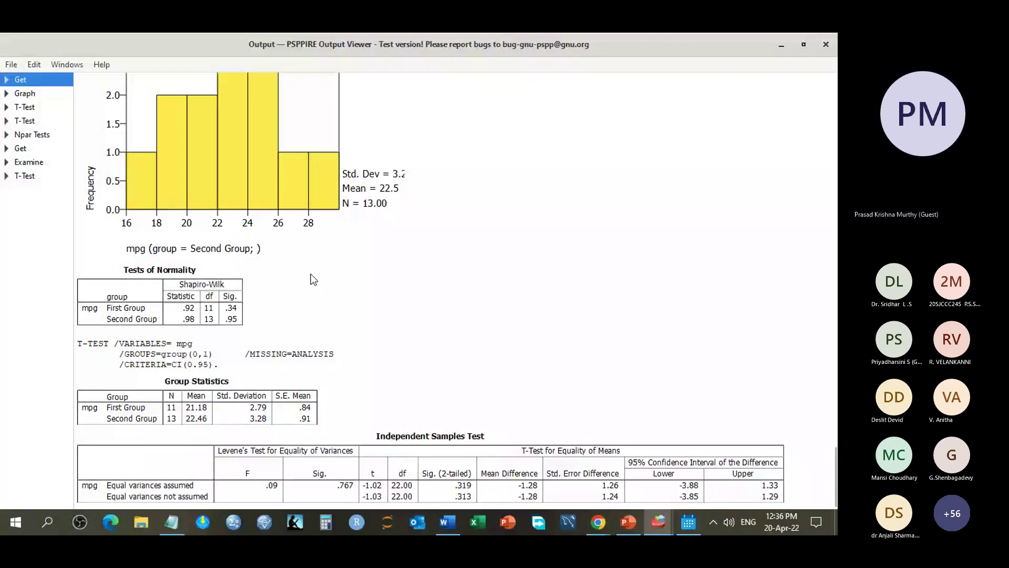
{"action": "mouse_move", "coordinate": [658, 522]}
{"action": "left_click", "coordinate": [477, 422]}
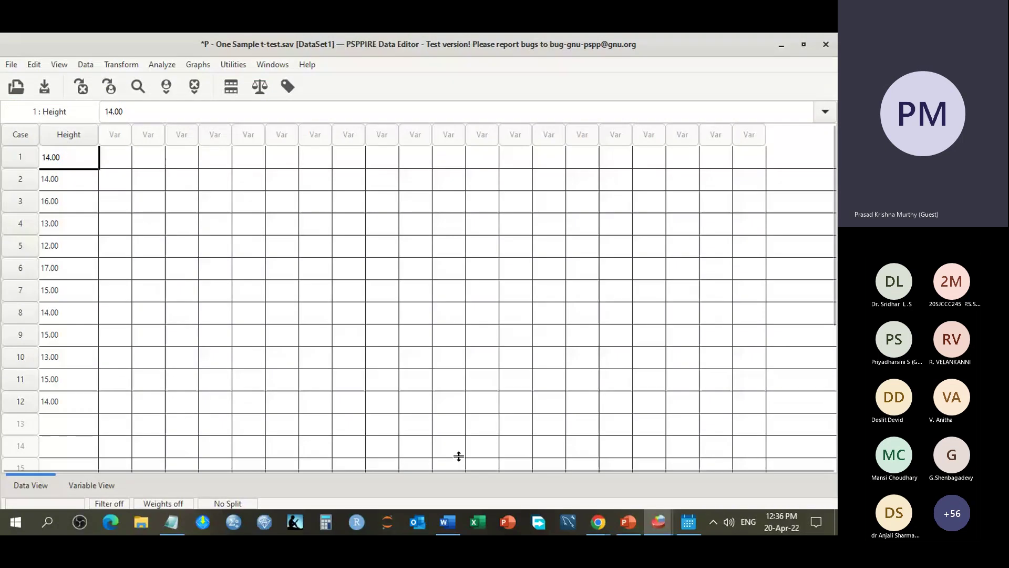
{"action": "key", "text": "ctrl+w"}
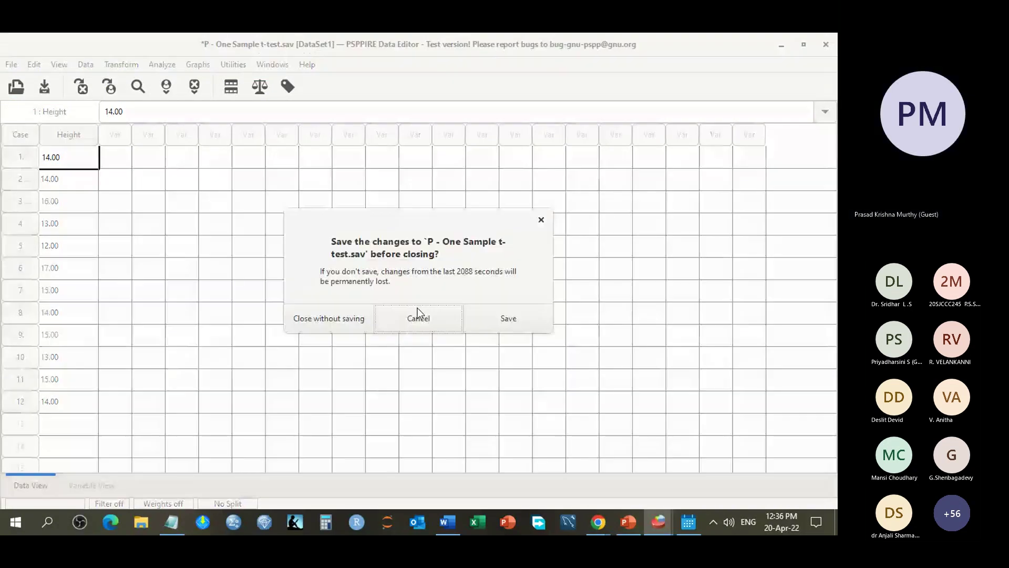
{"action": "left_click", "coordinate": [347, 319]}
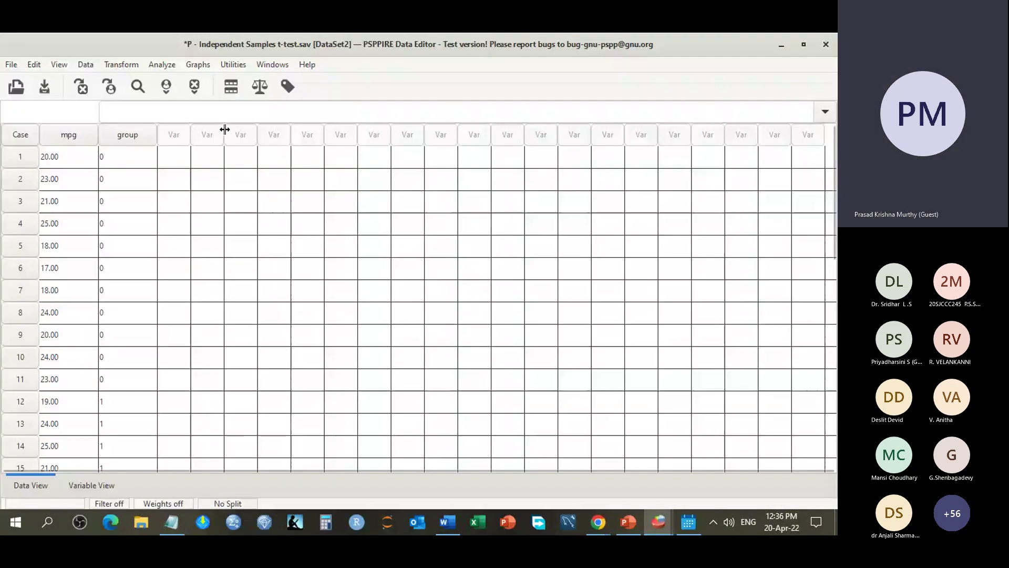
Step: Set up a non-parametric K Independent Samples test with mpg as test variable and group as grouping variable
{"action": "left_click", "coordinate": [163, 63]}
{"action": "mouse_move", "coordinate": [196, 207]}
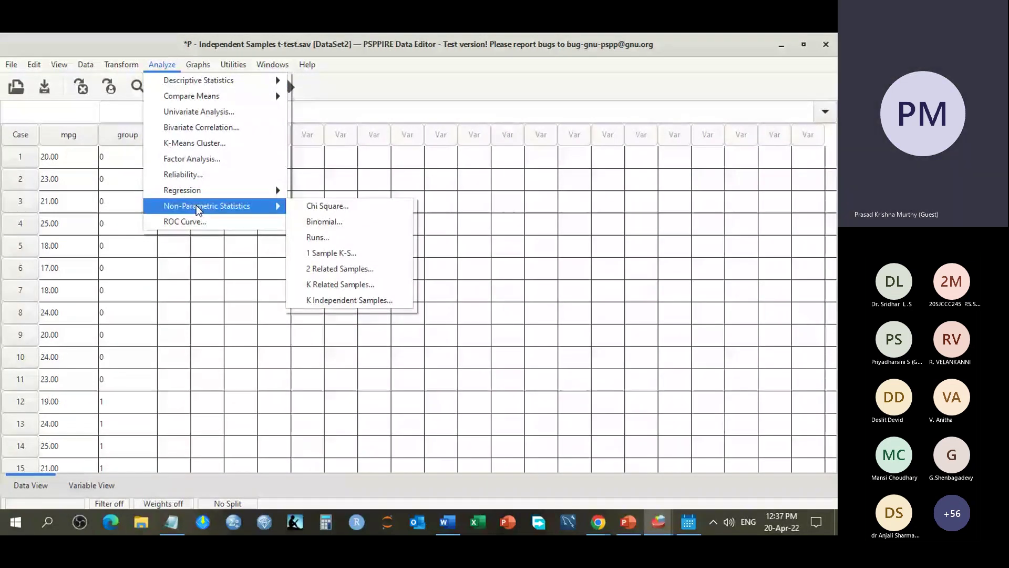
{"action": "left_click", "coordinate": [336, 304]}
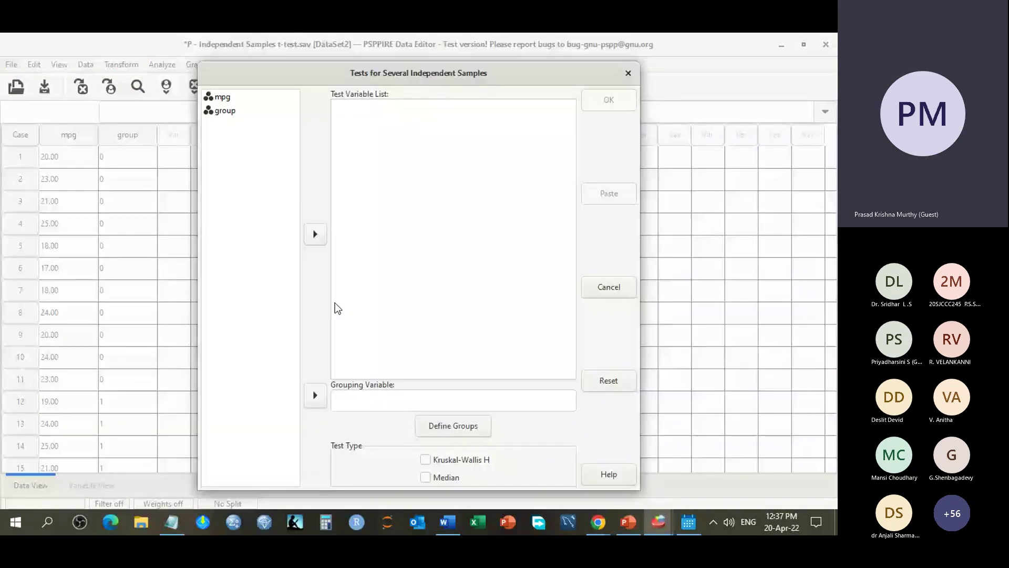
{"action": "left_click", "coordinate": [315, 234]}
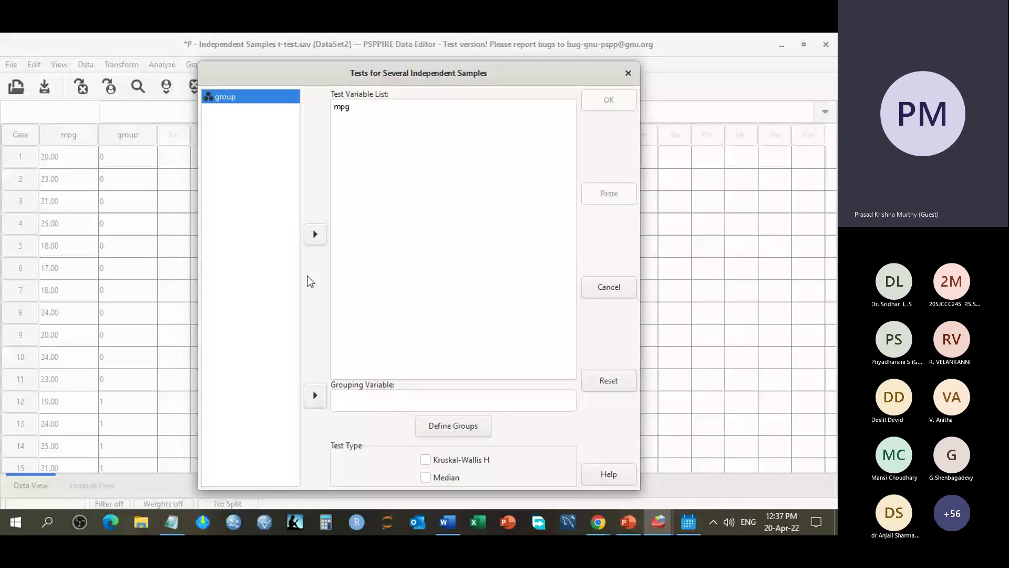
{"action": "left_click", "coordinate": [315, 394]}
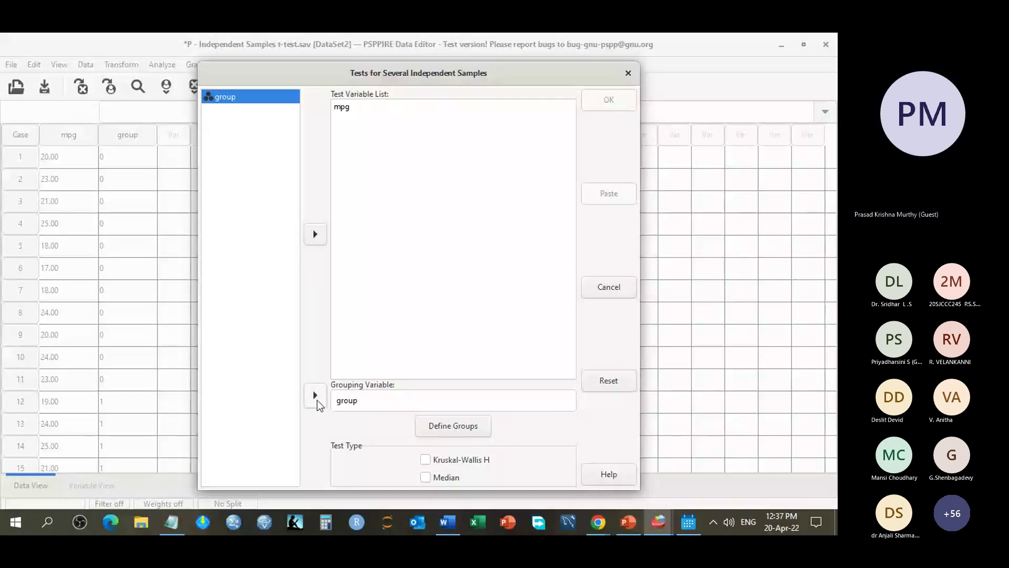
Step: Define the group range with lower limit 0 and upper limit 1, select Kruskal-Wallis H, and run the test
{"action": "left_click", "coordinate": [458, 427]}
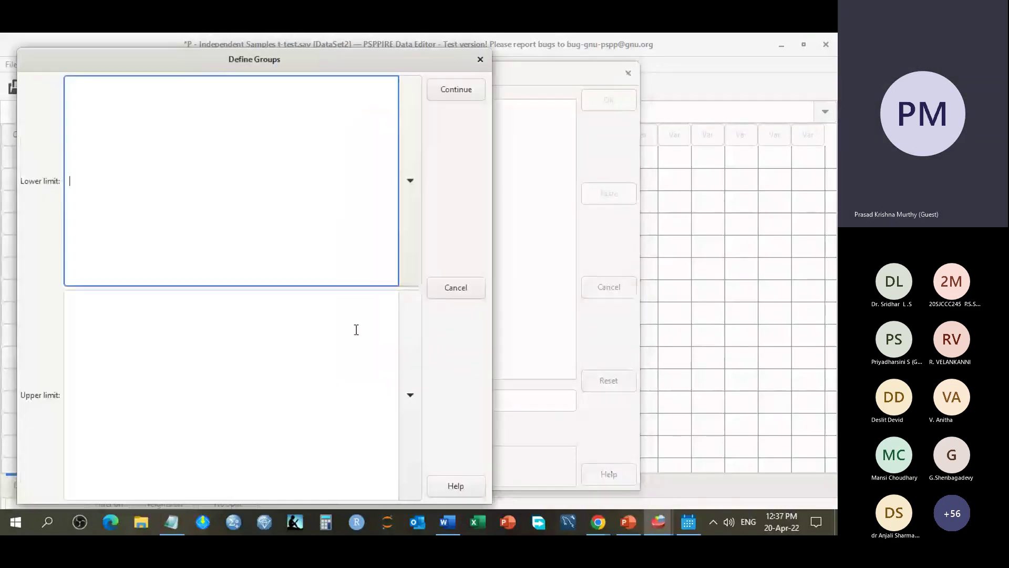
{"action": "type", "text": "0"}
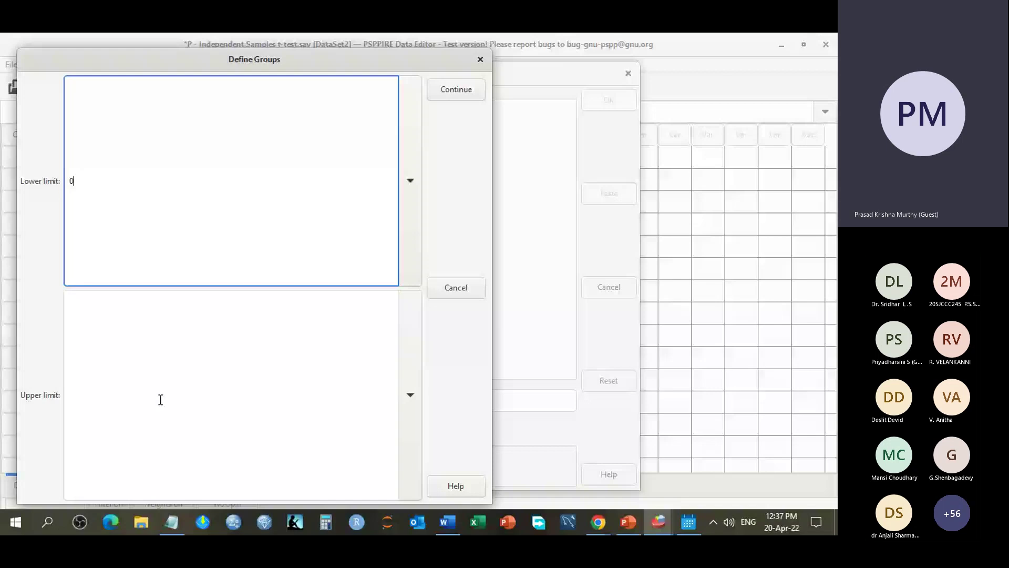
{"action": "key", "text": "Escape"}
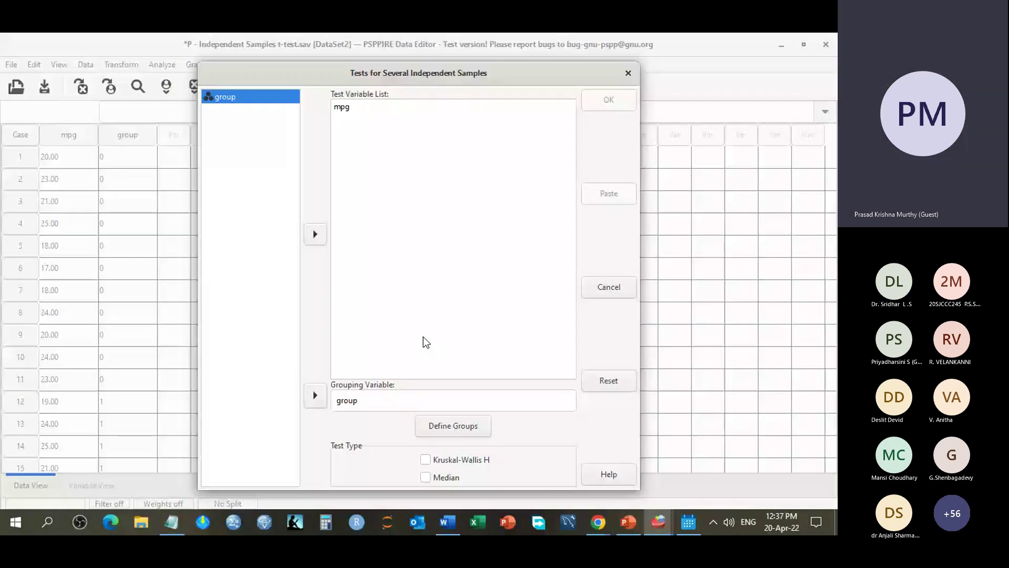
{"action": "left_click", "coordinate": [426, 460]}
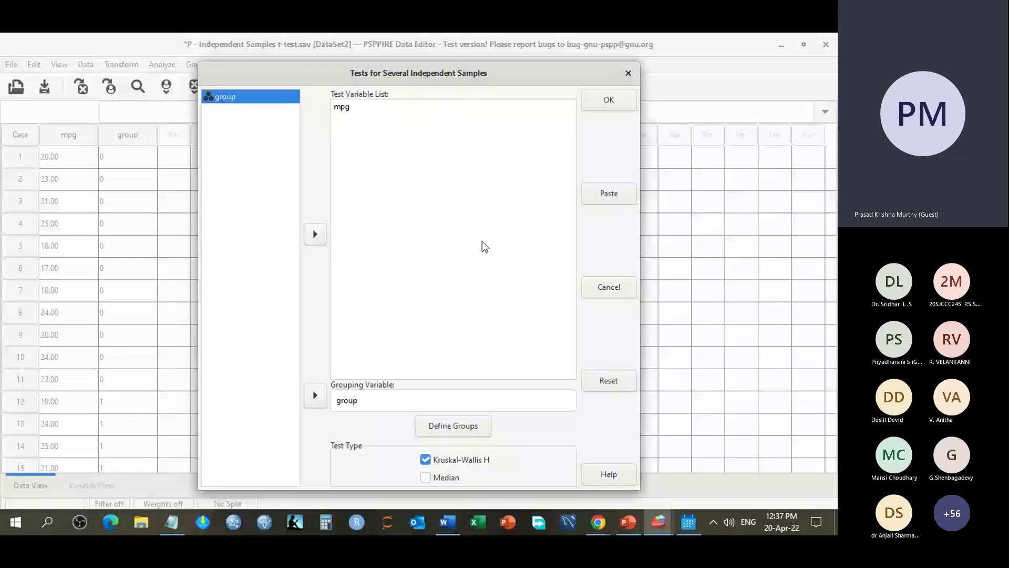
{"action": "left_click", "coordinate": [626, 100]}
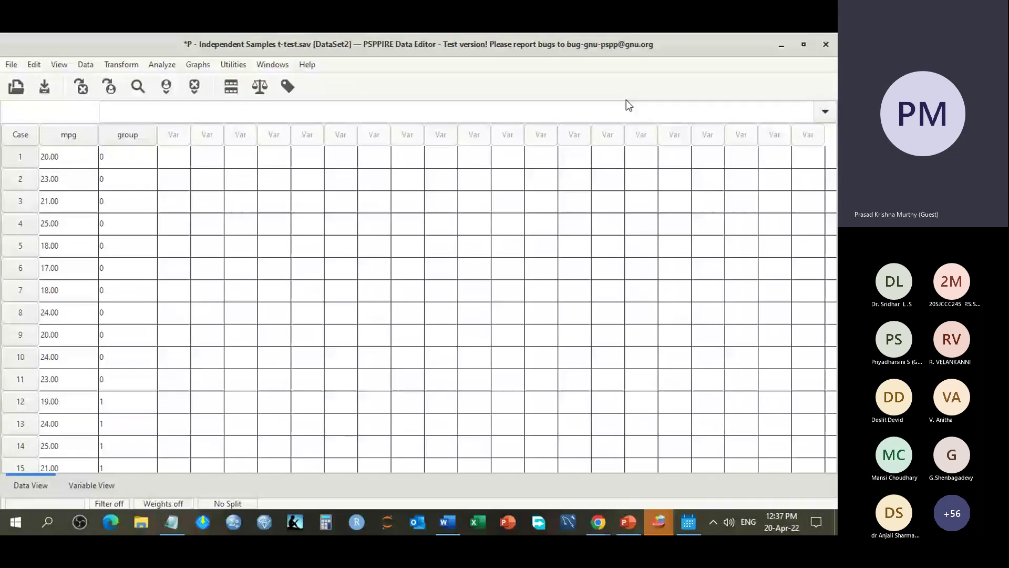
Step: Switch to the output viewer and compare the Kruskal-Wallis Ranks and Test Statistics with the t-test tables, boxplot and histograms
{"action": "left_click", "coordinate": [677, 519]}
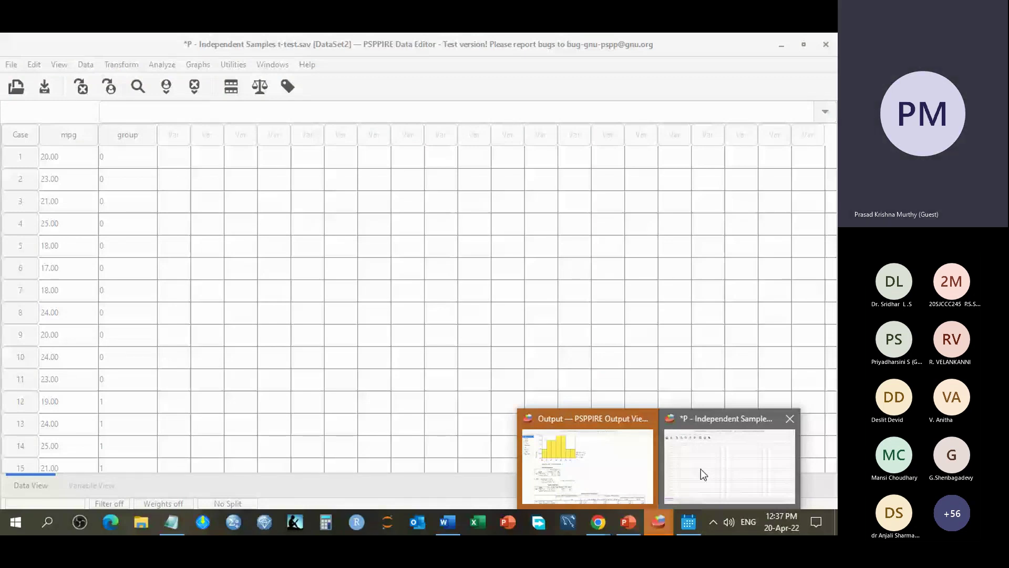
{"action": "left_click", "coordinate": [587, 462]}
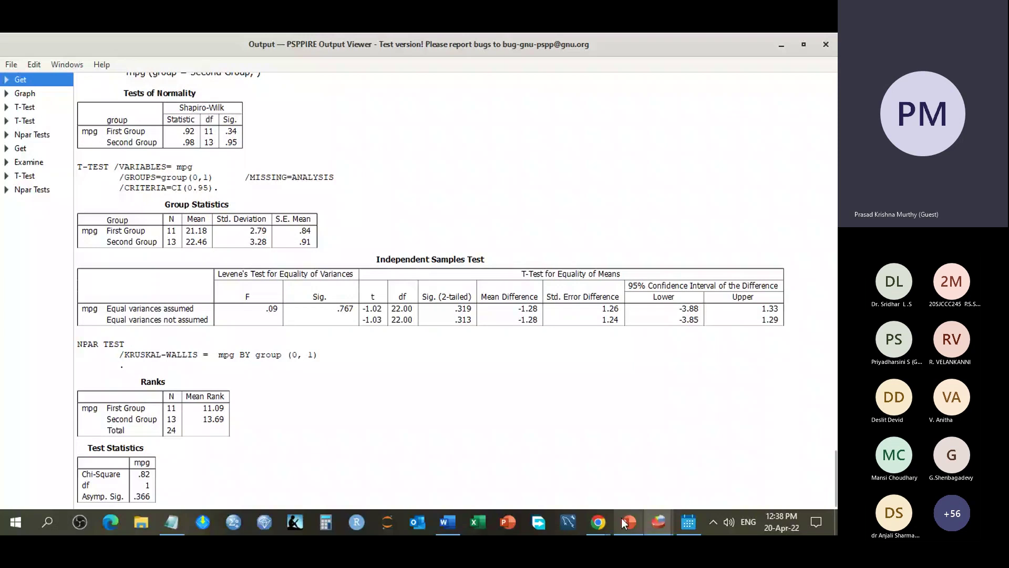
{"action": "left_click", "coordinate": [660, 519]}
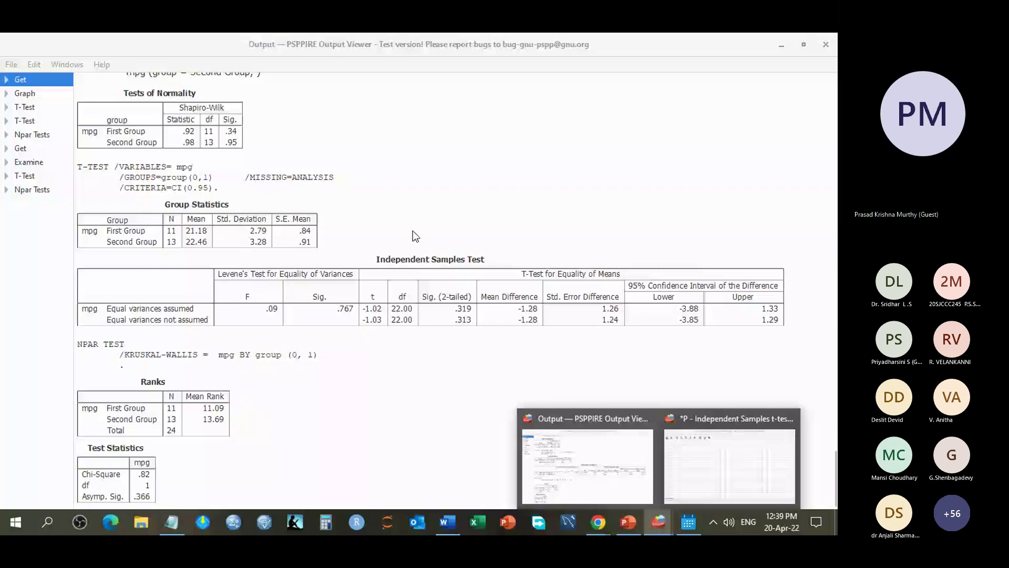
{"action": "left_click", "coordinate": [274, 283]}
{"action": "scroll", "coordinate": [275, 283], "scroll_direction": "up", "scroll_amount": 10}
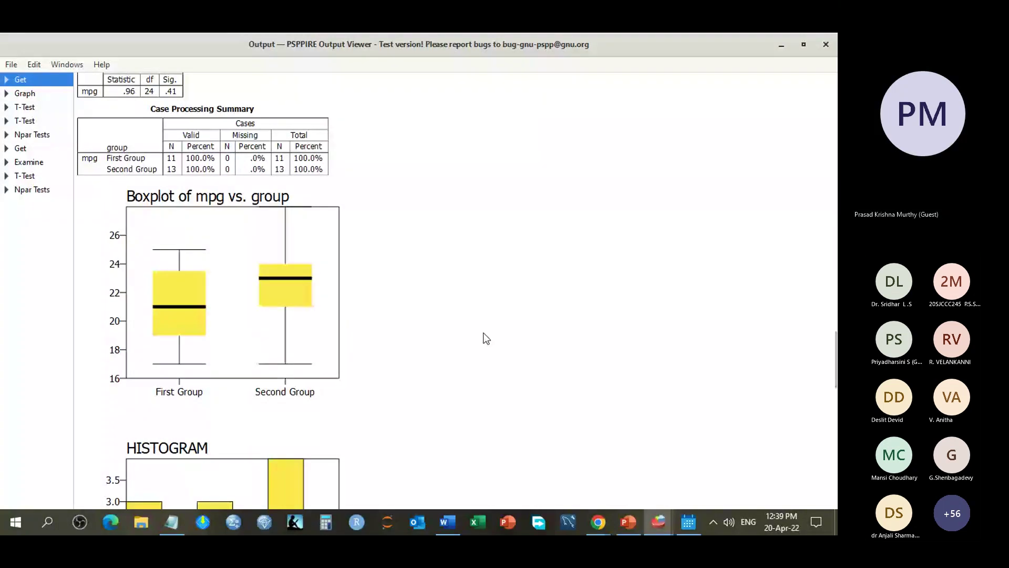
{"action": "scroll", "coordinate": [486, 338], "scroll_direction": "down", "scroll_amount": 5}
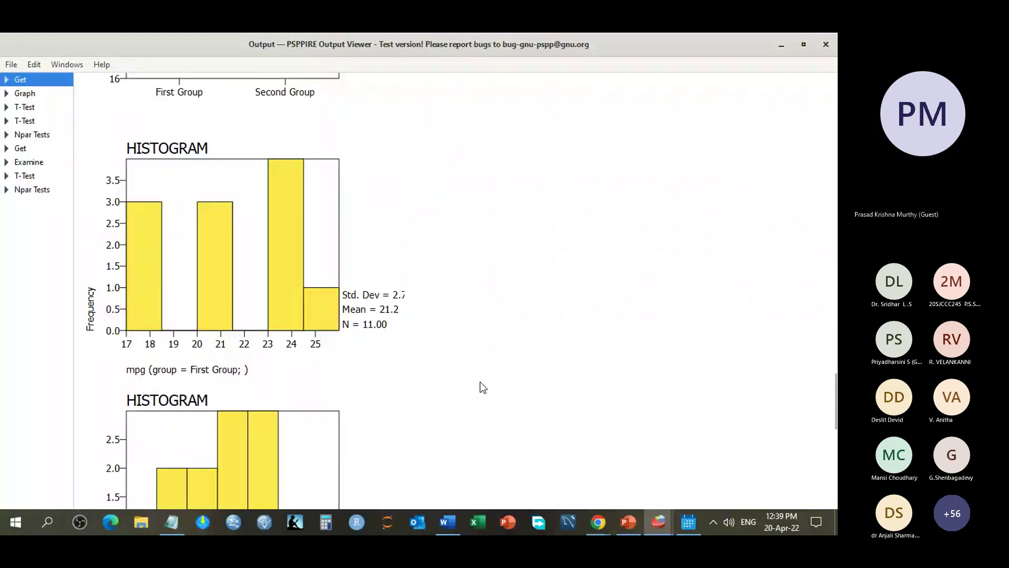
{"action": "scroll", "coordinate": [480, 387], "scroll_direction": "down", "scroll_amount": 10}
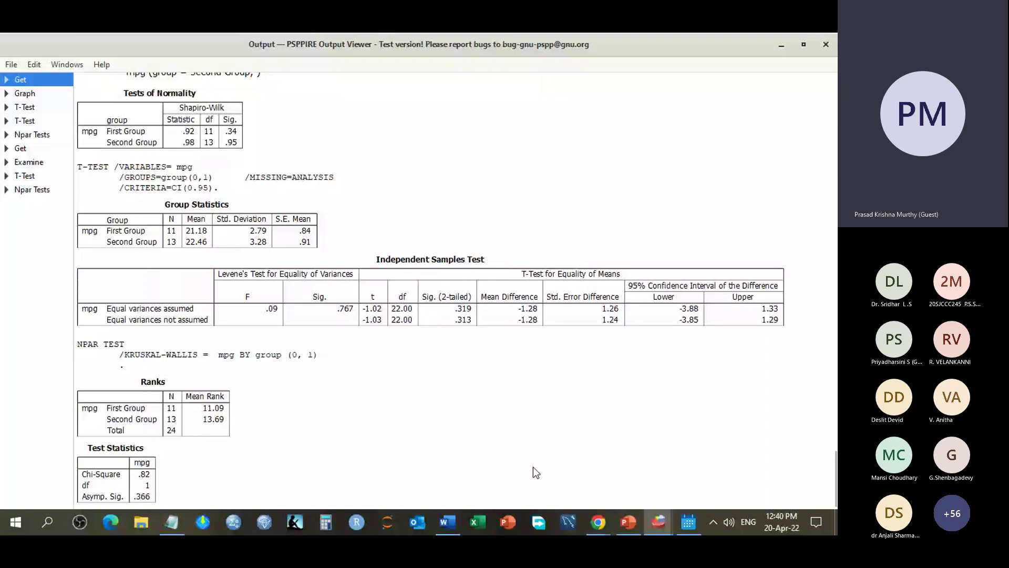
Step: Switch between the data editor and the output viewer to relate the mpg and group data to the Kruskal-Wallis results
{"action": "left_click", "coordinate": [650, 523]}
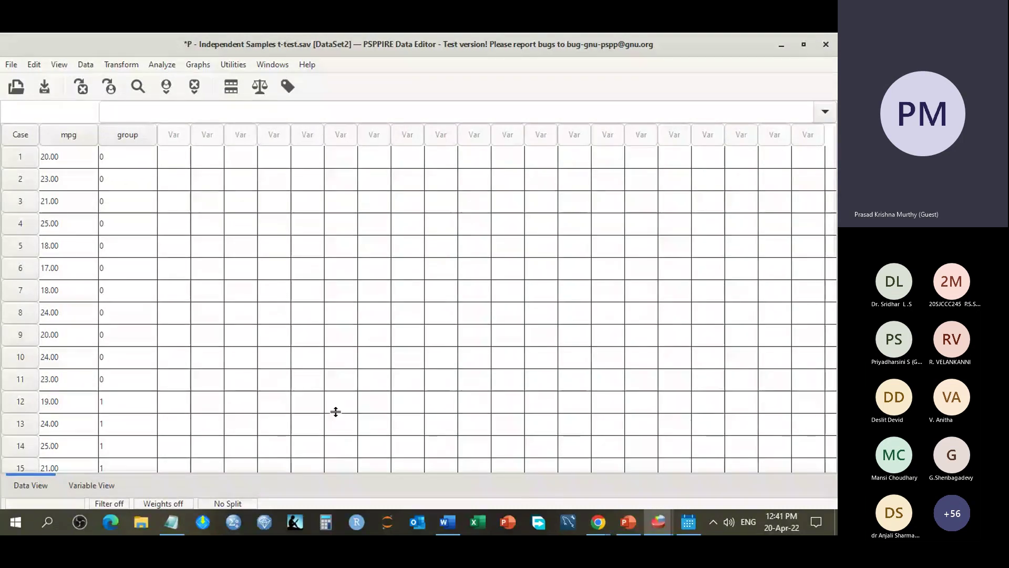
{"action": "left_click", "coordinate": [659, 522]}
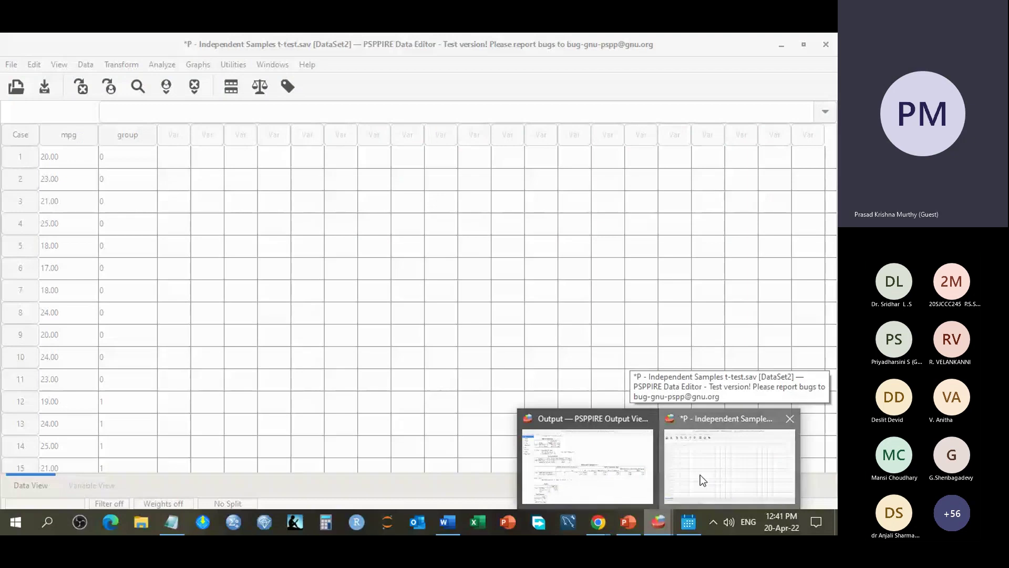
{"action": "left_click", "coordinate": [700, 478]}
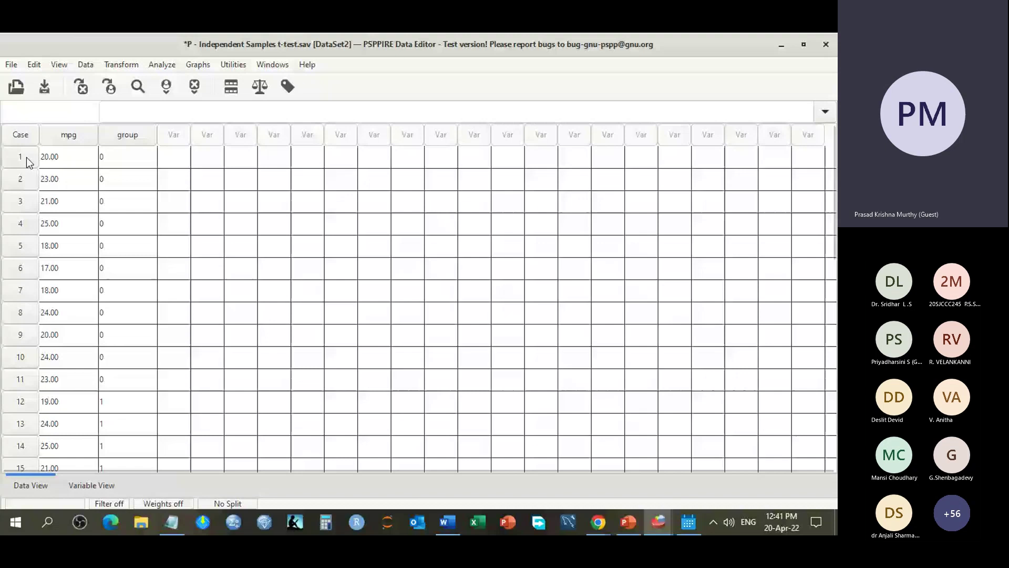
{"action": "key", "text": "alt+Tab"}
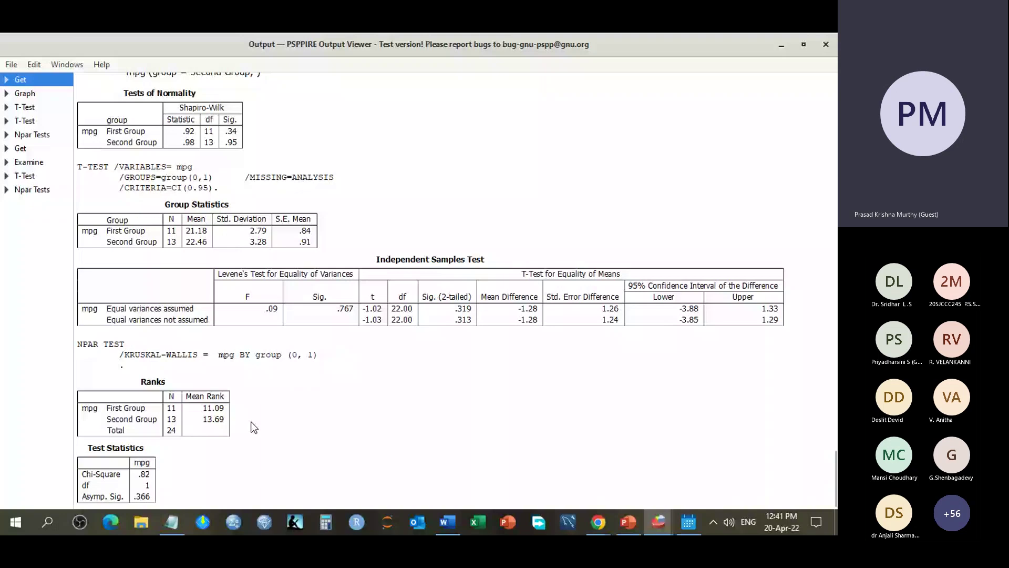
{"action": "key", "text": "alt+Tab"}
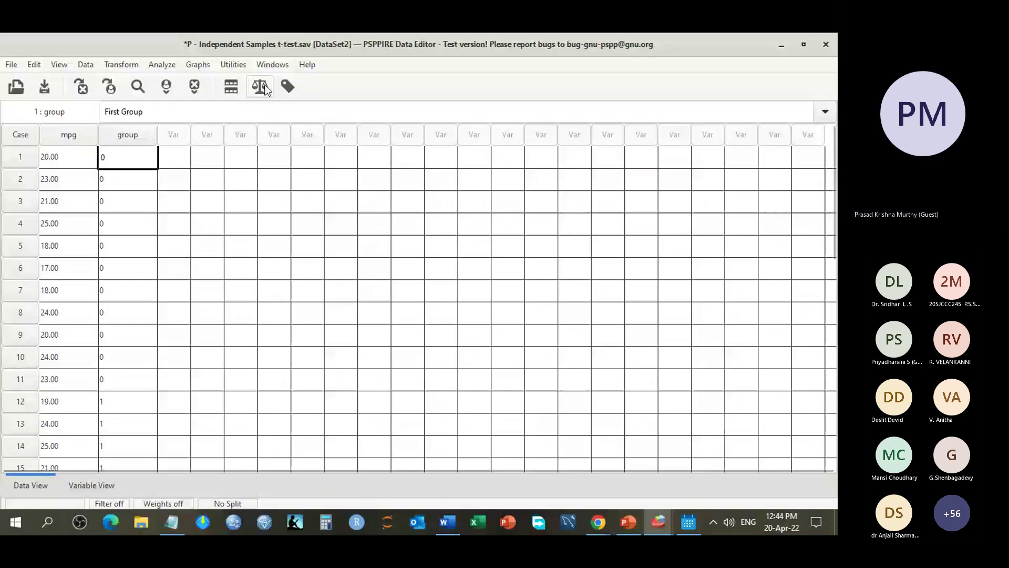
Step: Switch to the Microsoft Teams meeting in the browser and leave the call
{"action": "left_click", "coordinate": [661, 522]}
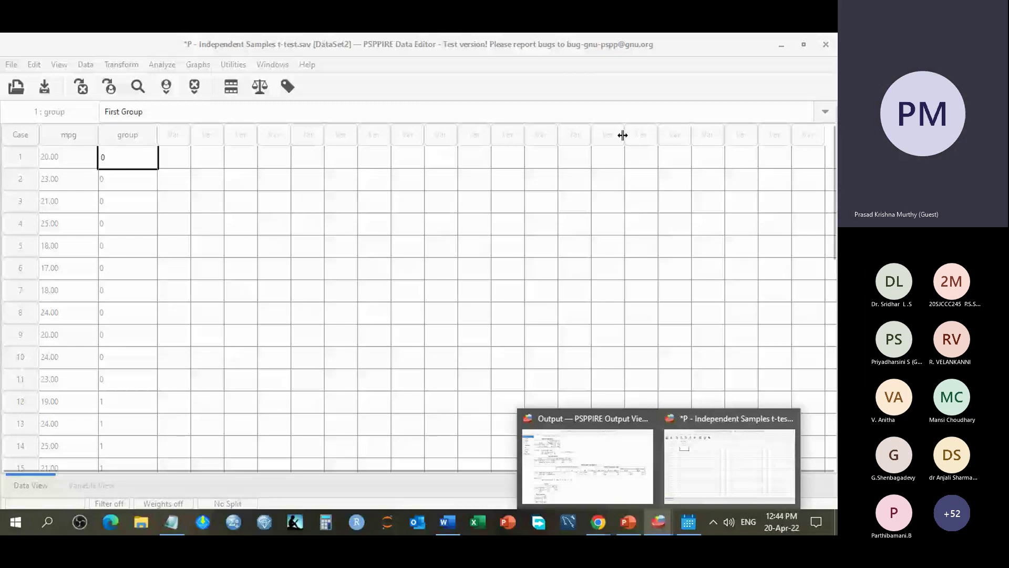
{"action": "mouse_move", "coordinate": [686, 531]}
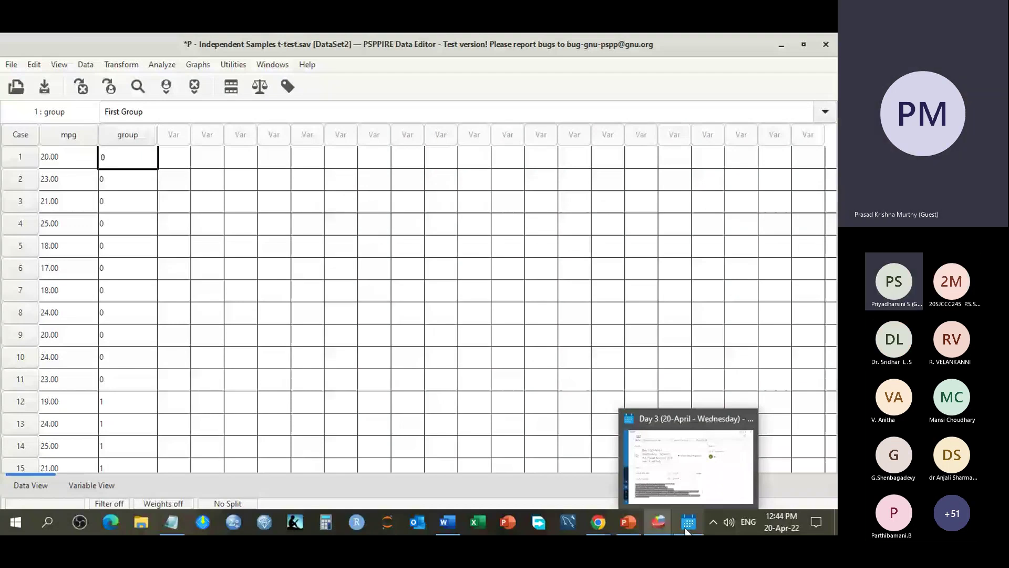
{"action": "mouse_move", "coordinate": [585, 514]}
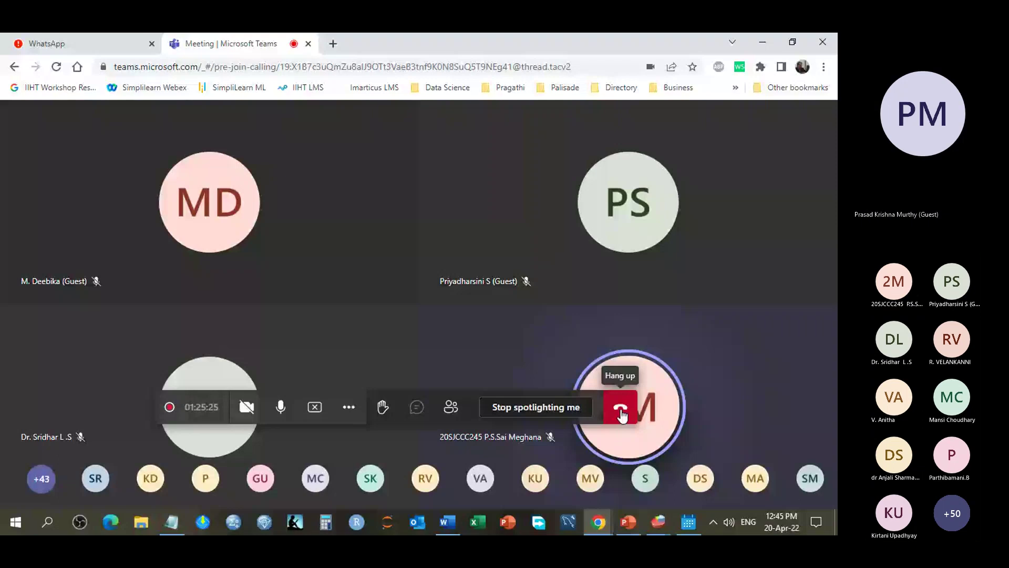
{"action": "left_click", "coordinate": [621, 415]}
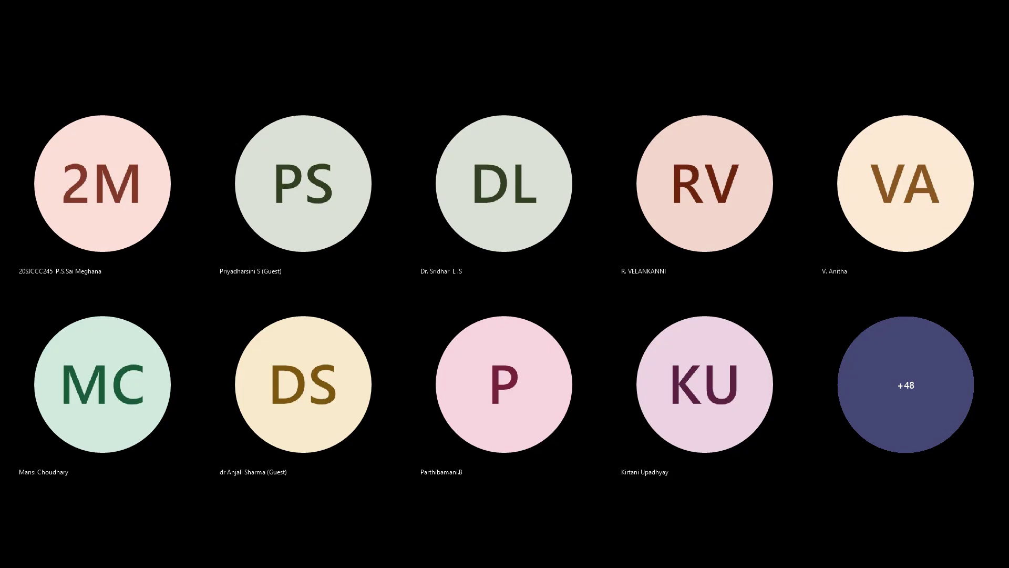